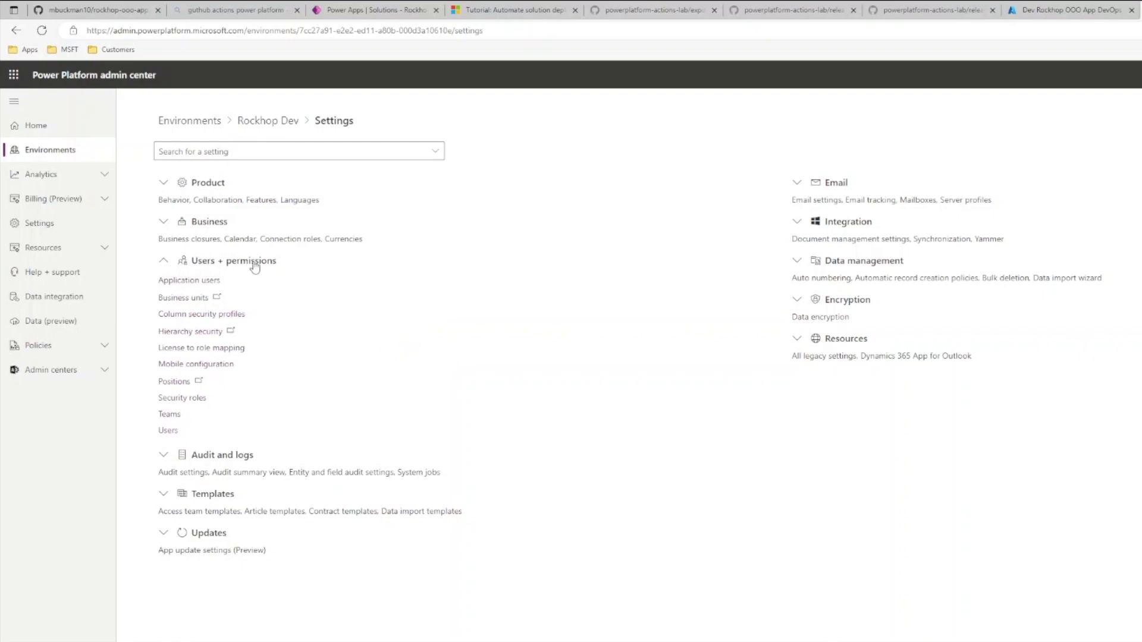
View the Rockhop Dev environment's application users, identify the Rockhop OOO App DevOps user, and start adding a new app user.
left_click(176, 281)
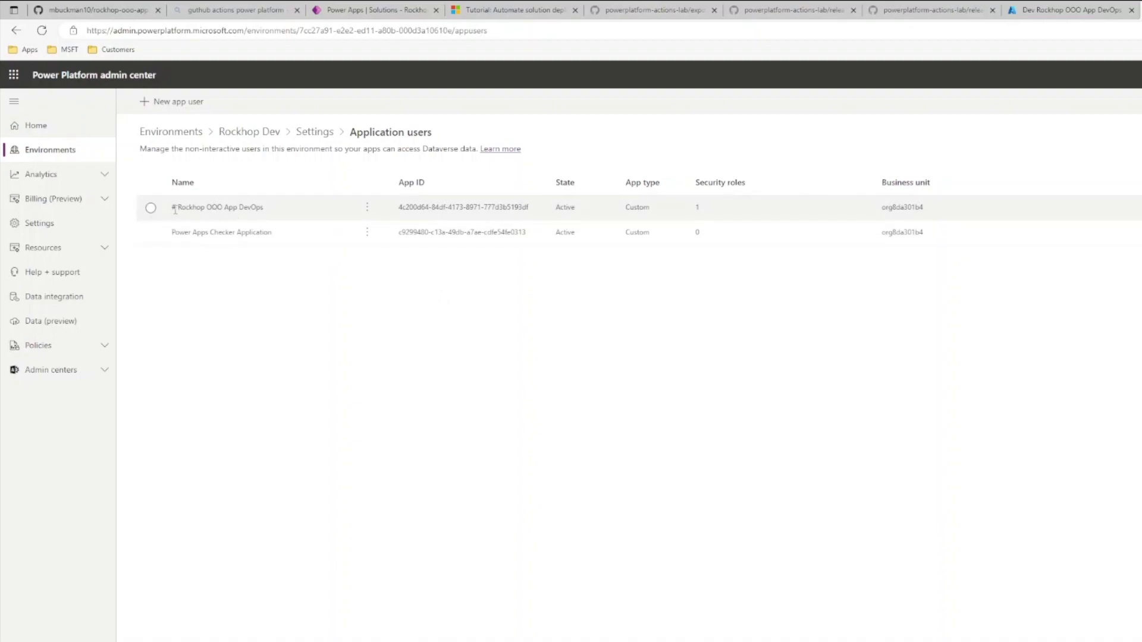
left_click_drag(176, 207, 280, 208)
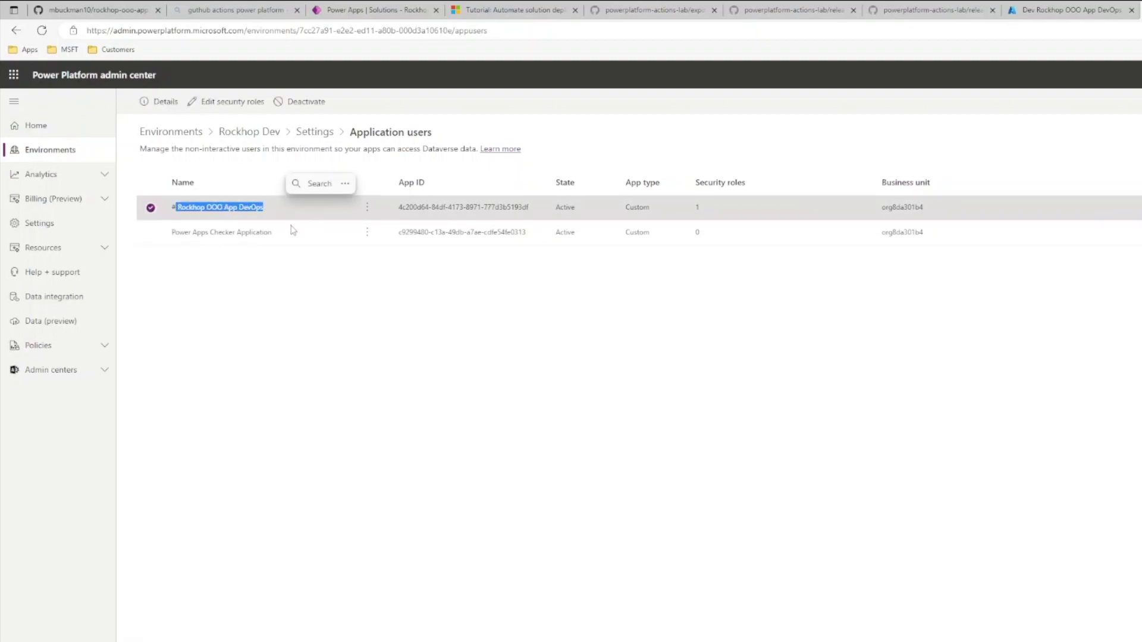
left_click(301, 274)
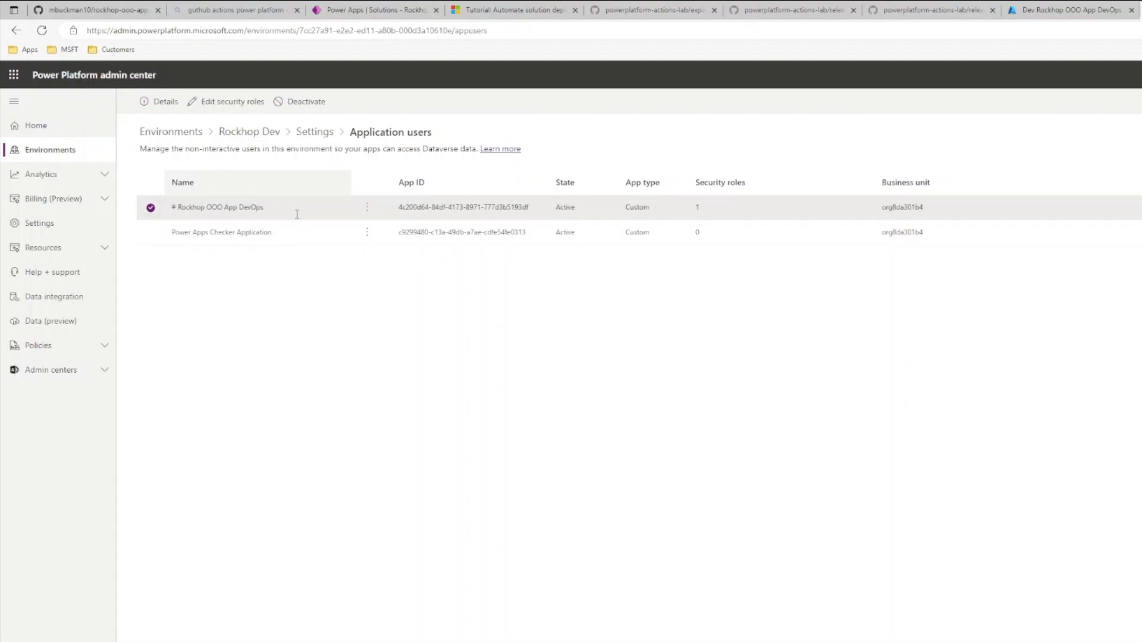
left_click(152, 208)
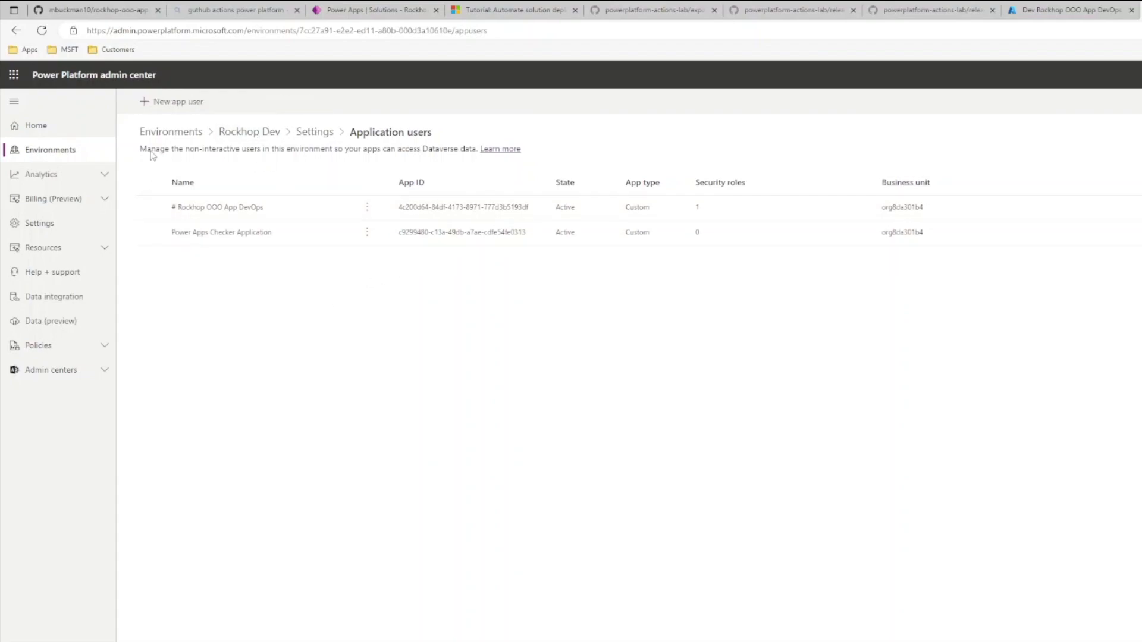
left_click(173, 102)
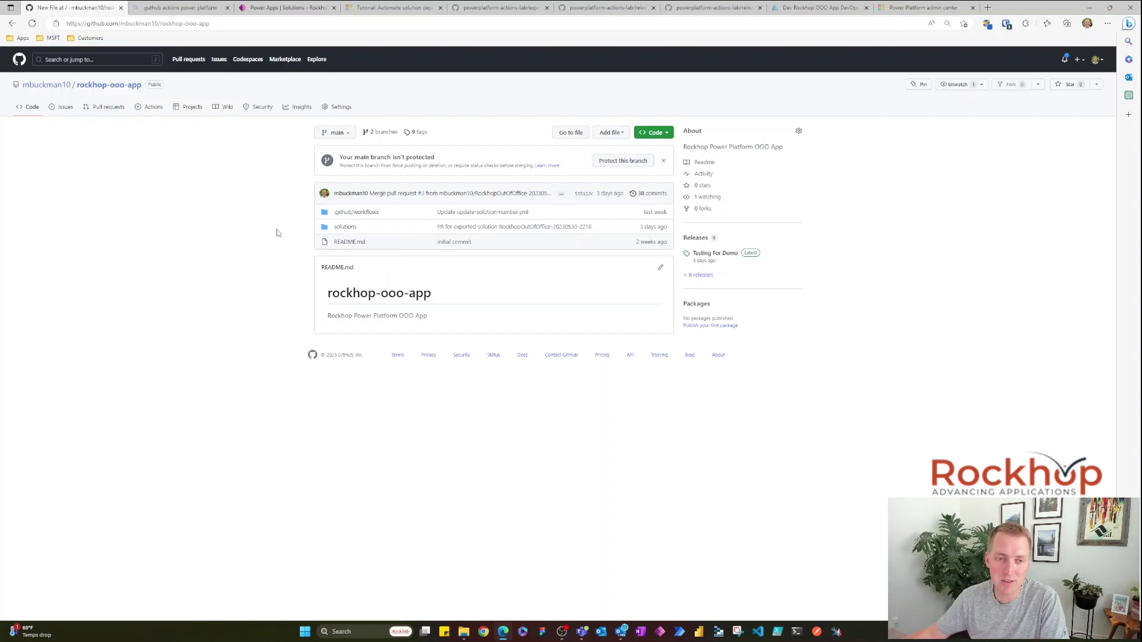
In GitHub, view rockhop-ooo-app's export-and-branch-solution workflow runs, then the sample export-and-branch-solution-with-spn-auth.yml in powerplatform-actions-lab.
left_click(154, 107)
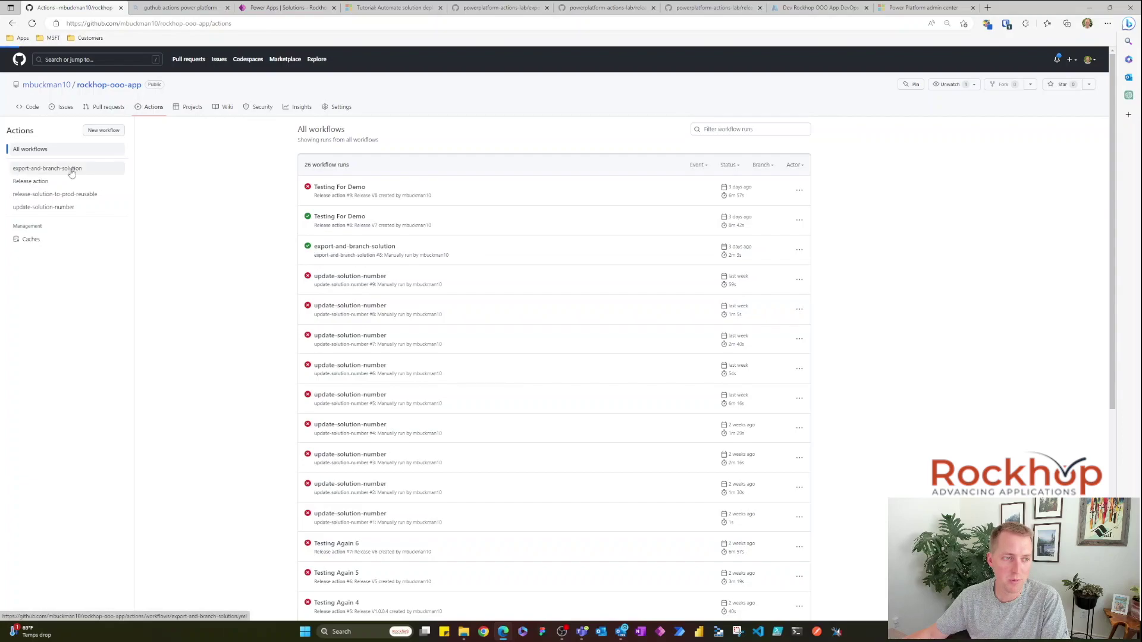
left_click(48, 176)
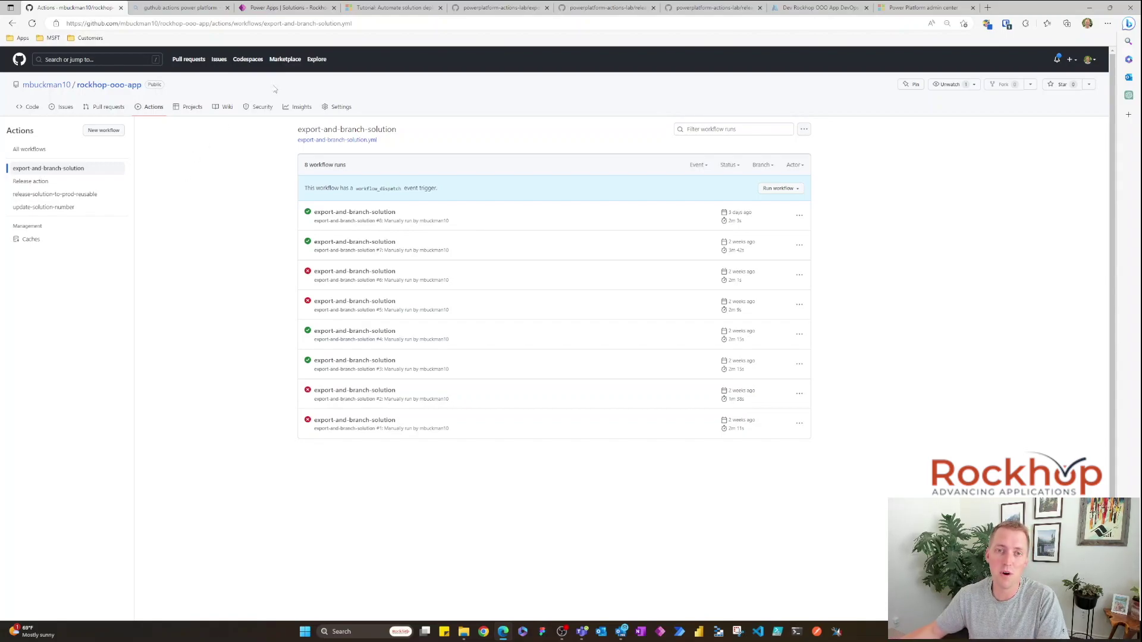
left_click(527, 8)
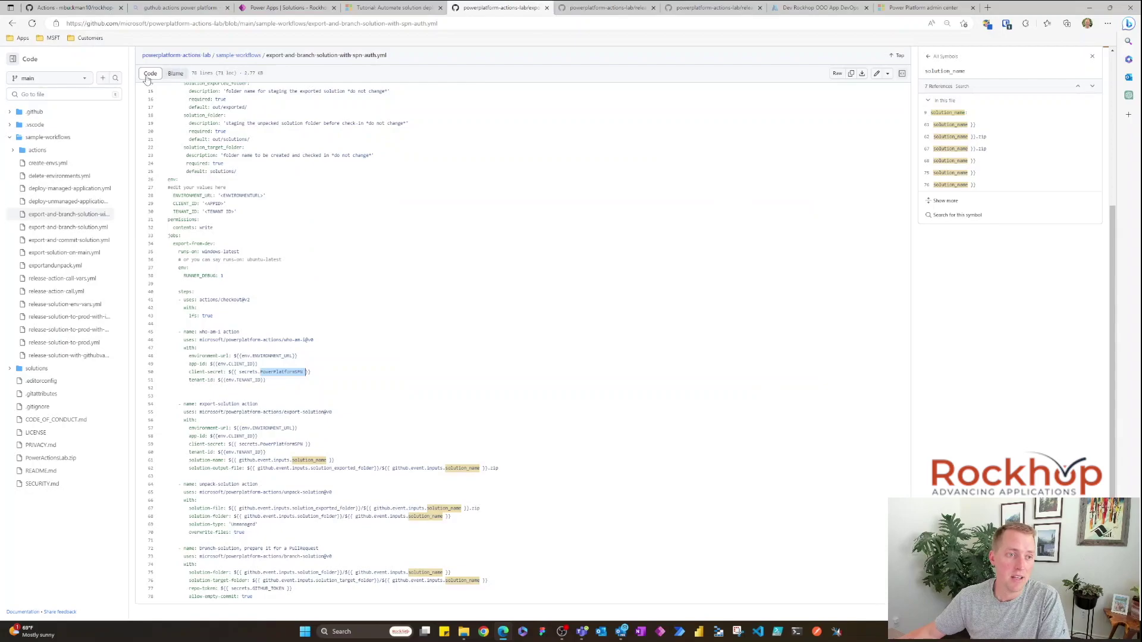
scroll(202, 64, "up", 5)
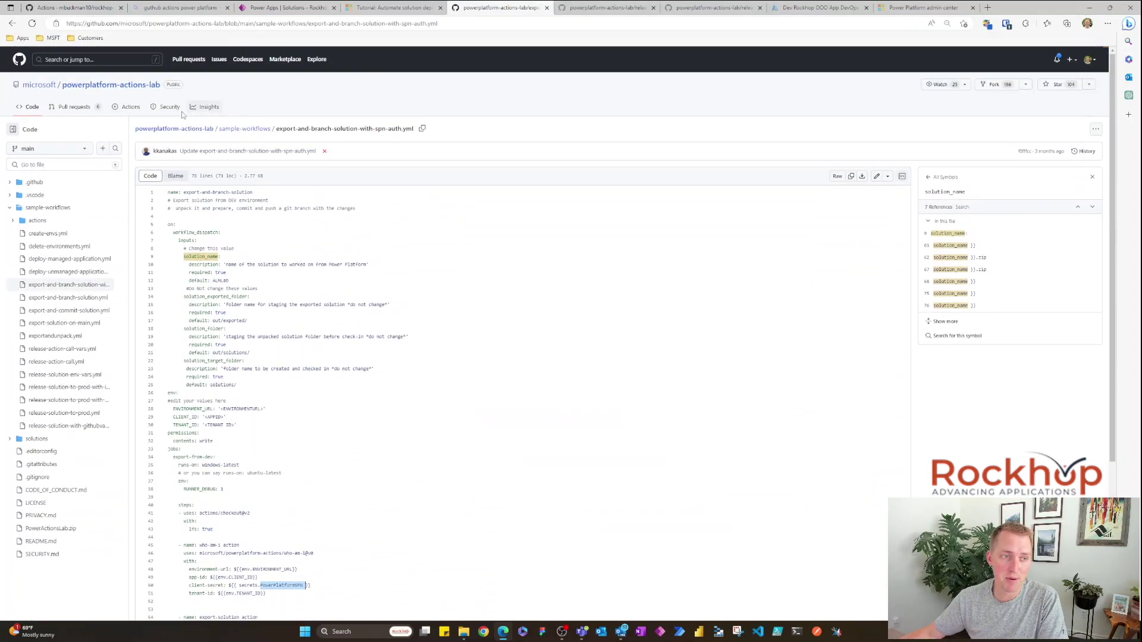
mouse_move(28, 89)
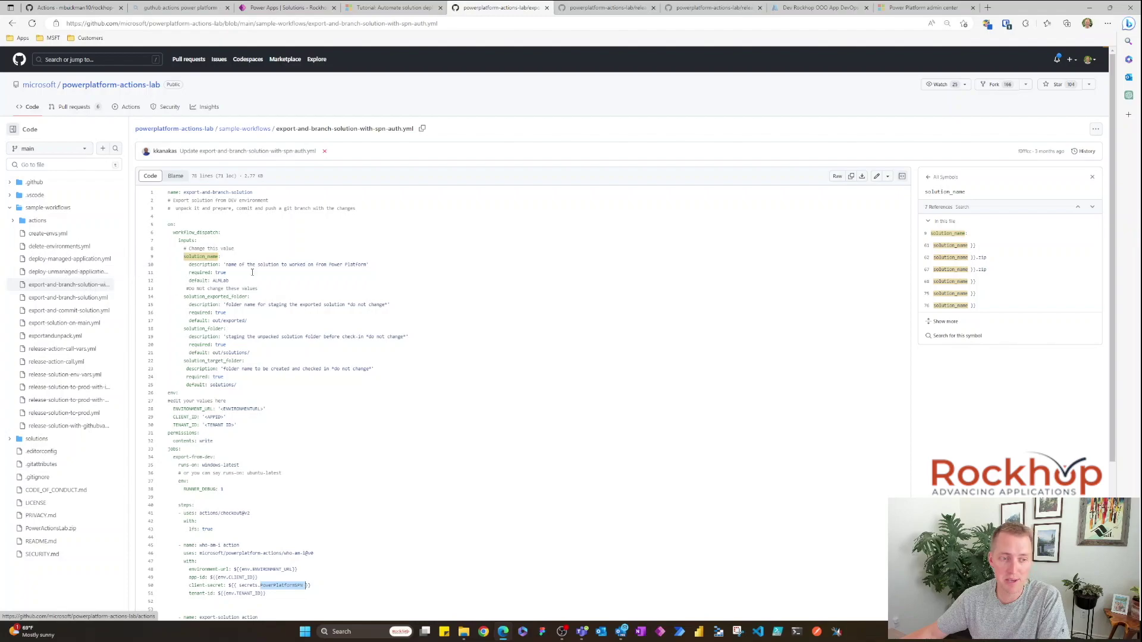
left_click(412, 248)
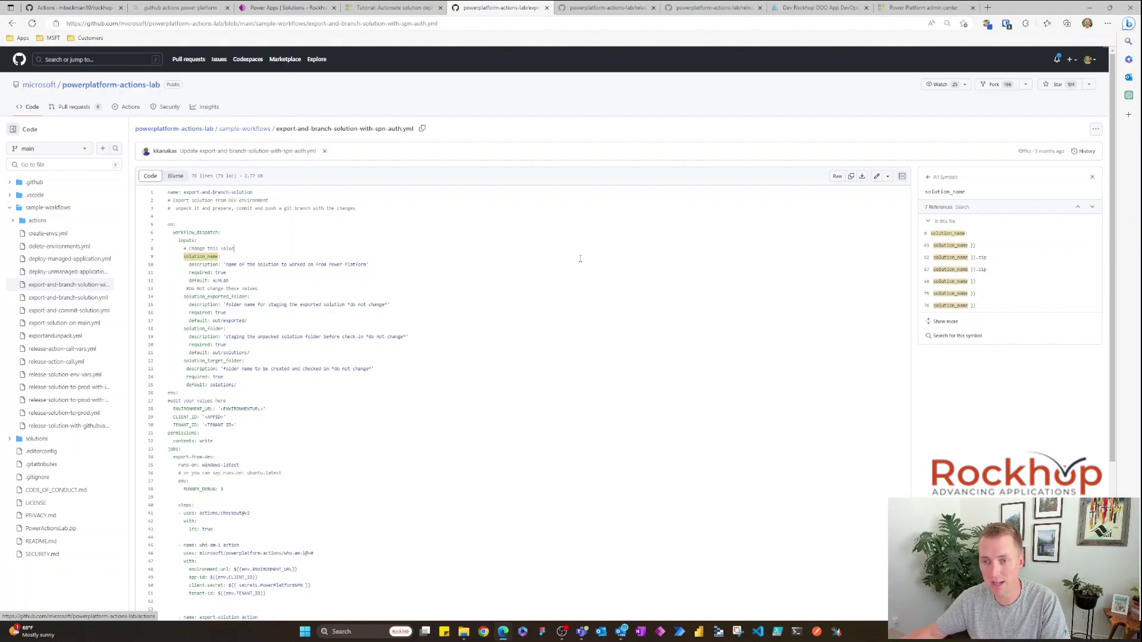
Copy the entire raw contents of the export-and-branch-solution-with-spn-auth.yml sample workflow and return to its file page.
left_click(836, 176)
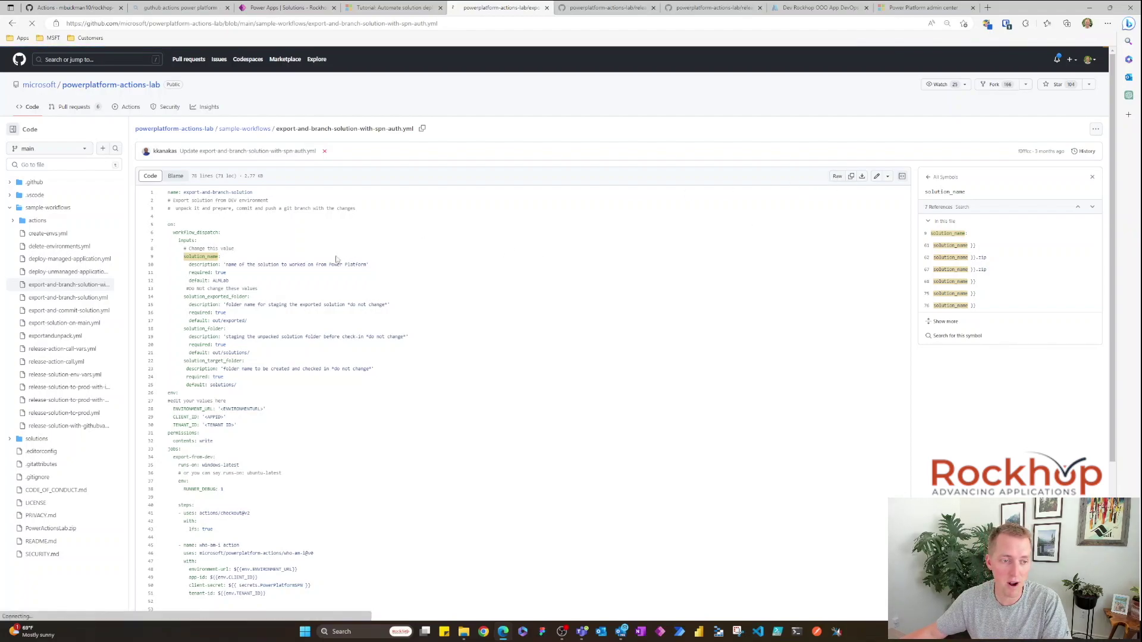
key("ctrl+a")
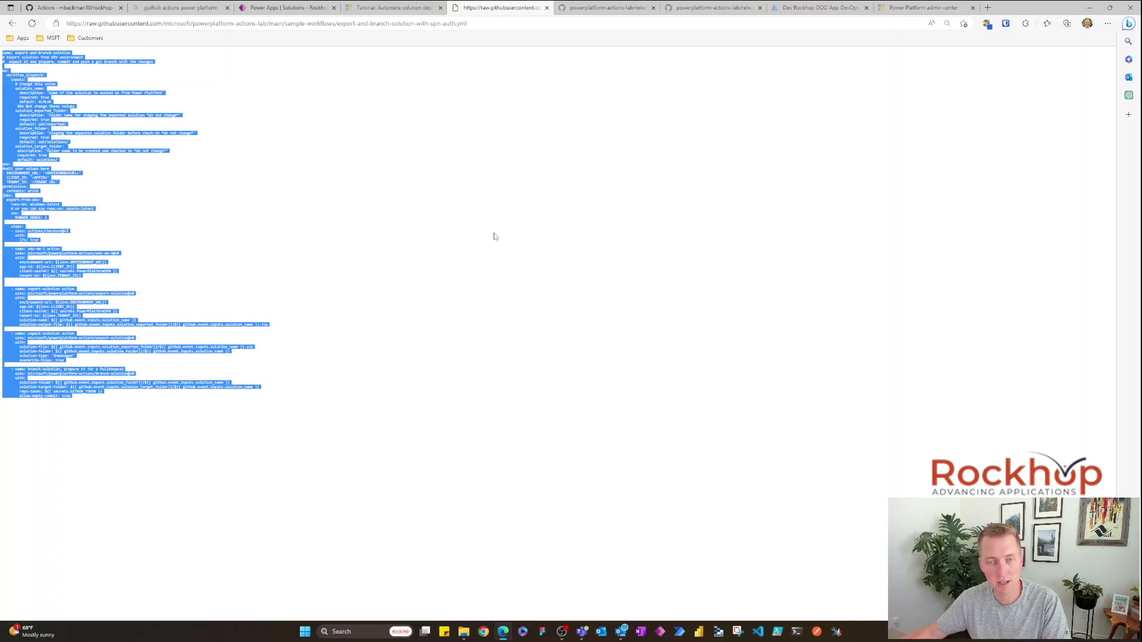
left_click(13, 24)
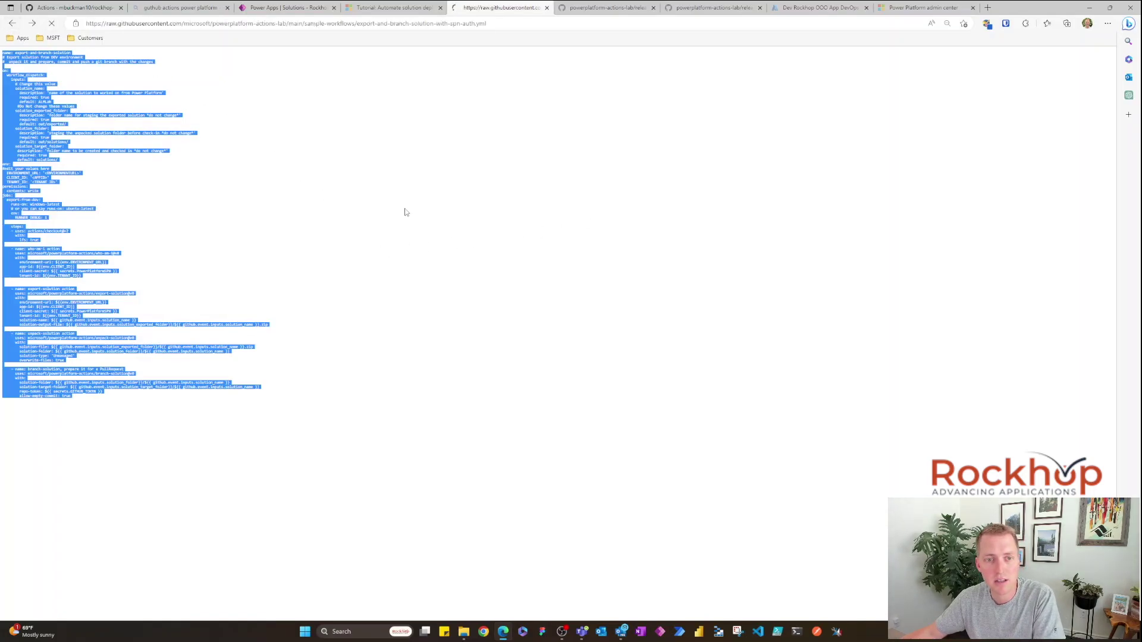
Open the Actions secrets of the rockhop-ooo-app repository and view the form for a new repository secret.
left_click(72, 7)
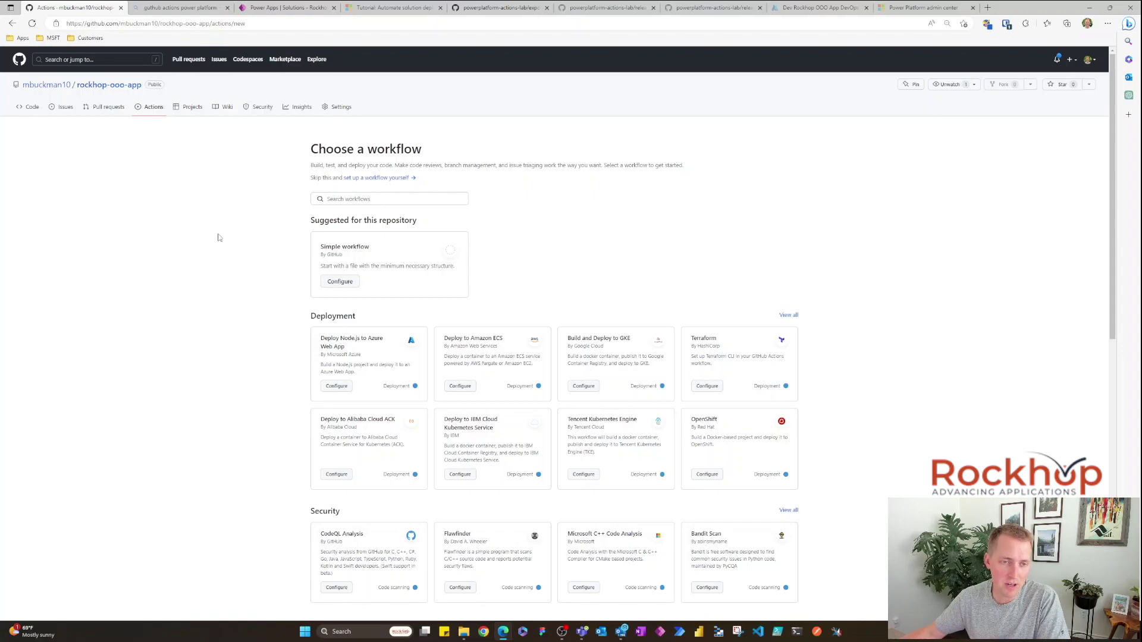
left_click(344, 109)
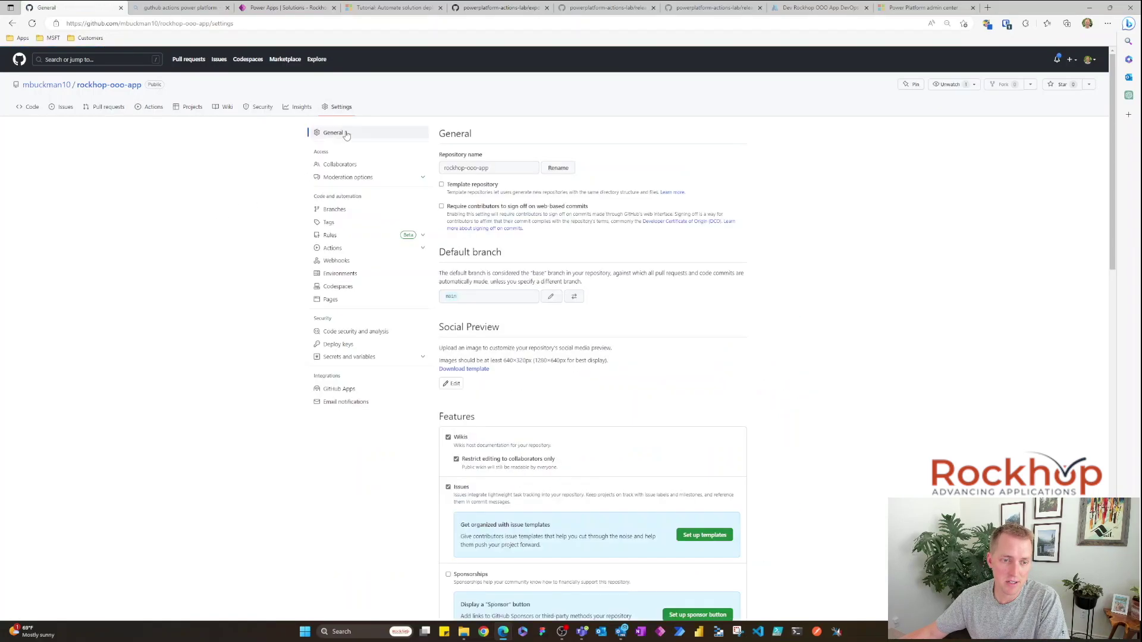
left_click(352, 358)
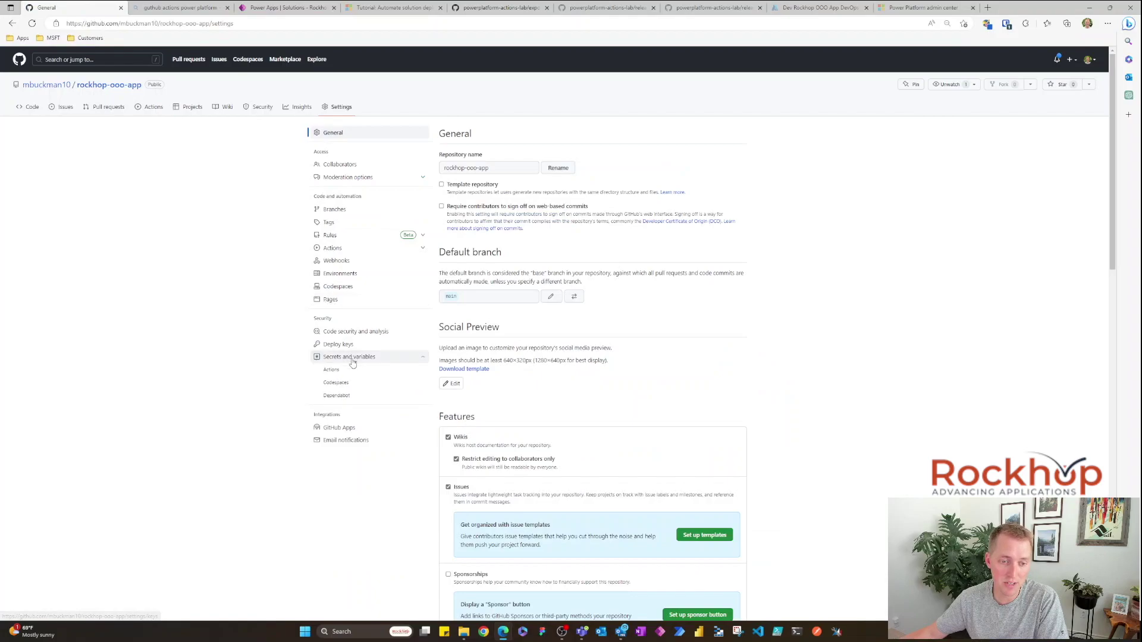
left_click(344, 372)
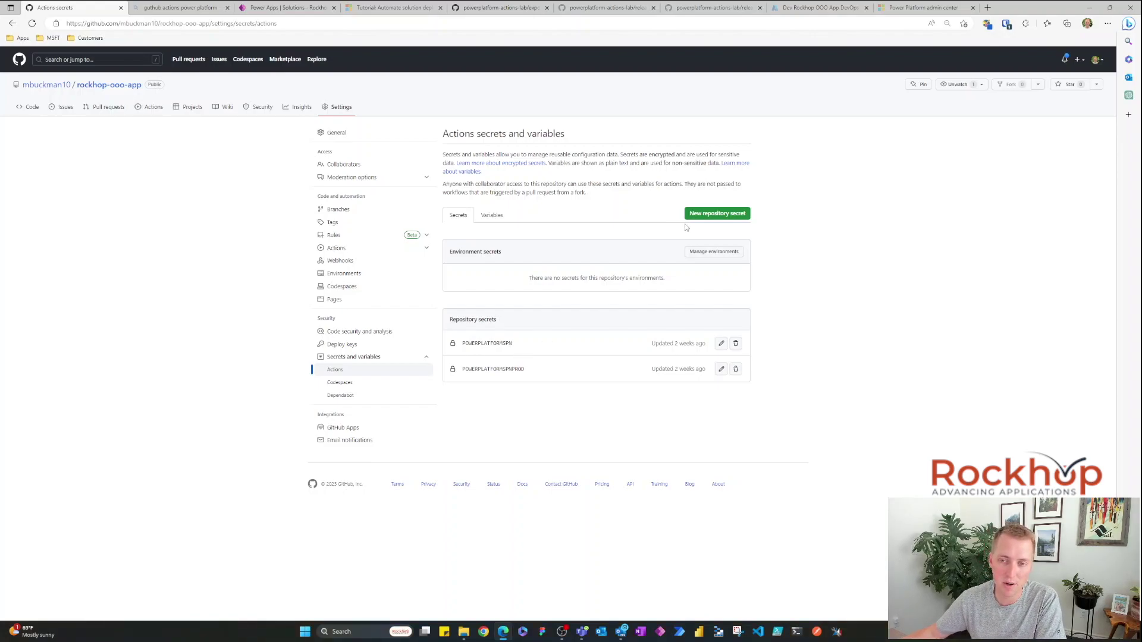
left_click(714, 216)
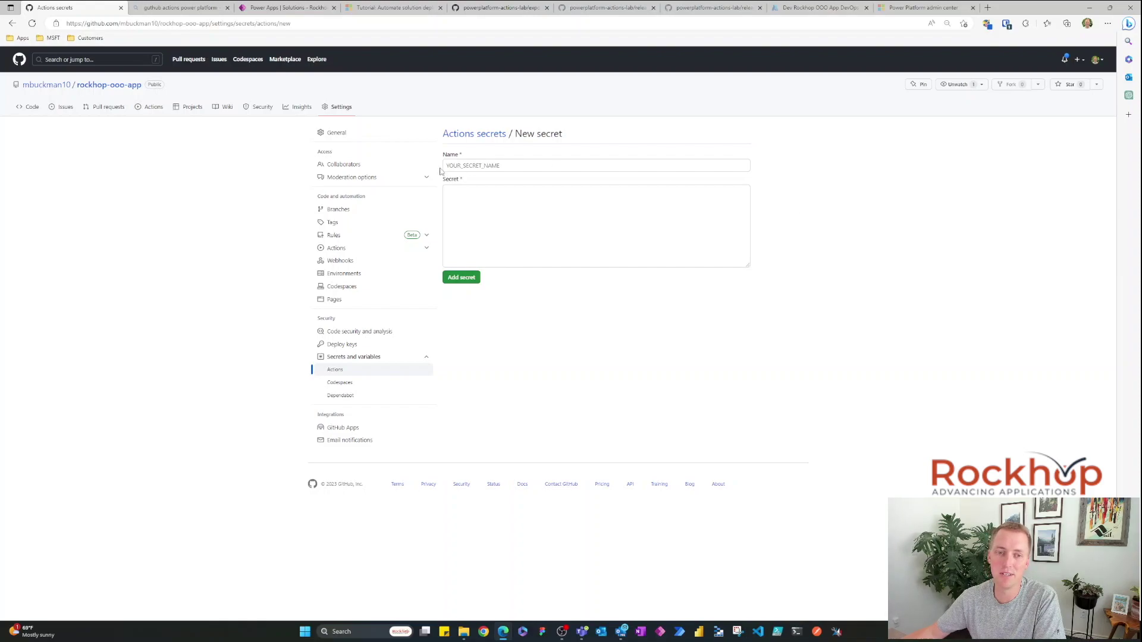
left_click(476, 198)
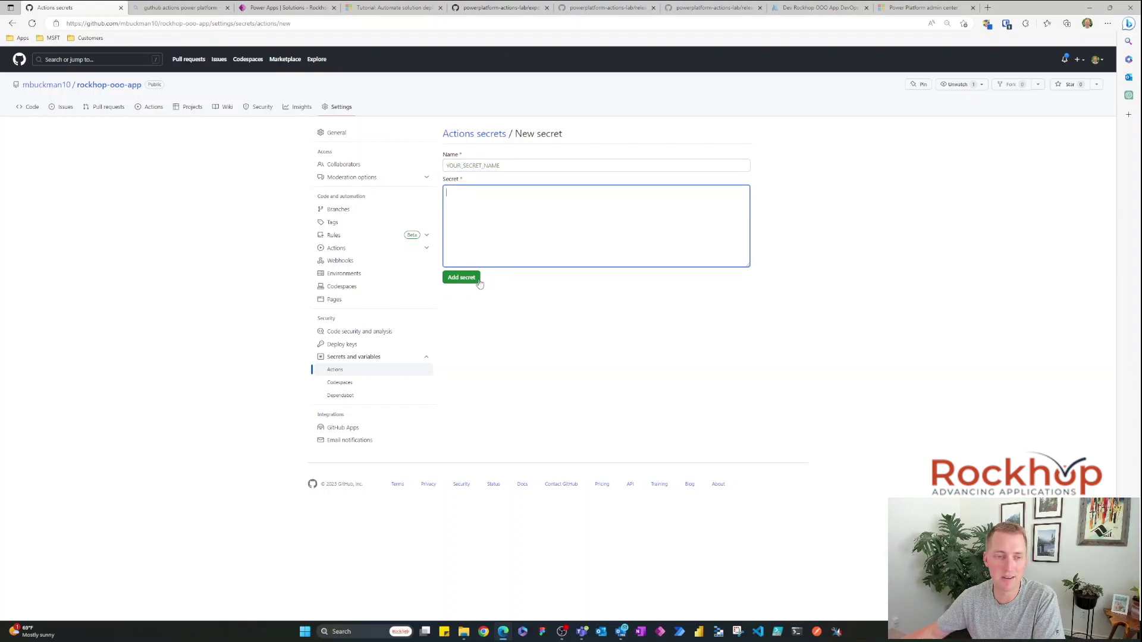
Set up a blank custom workflow in rockhop-ooo-app and paste the copied sample workflow code into main.yml.
left_click(159, 108)
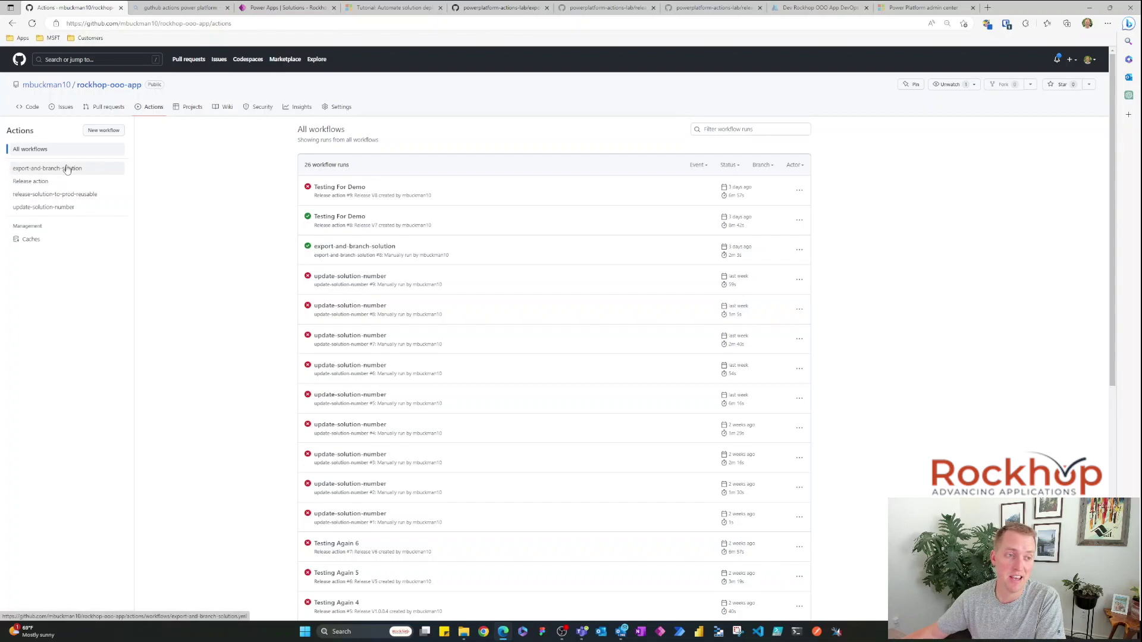
left_click(100, 132)
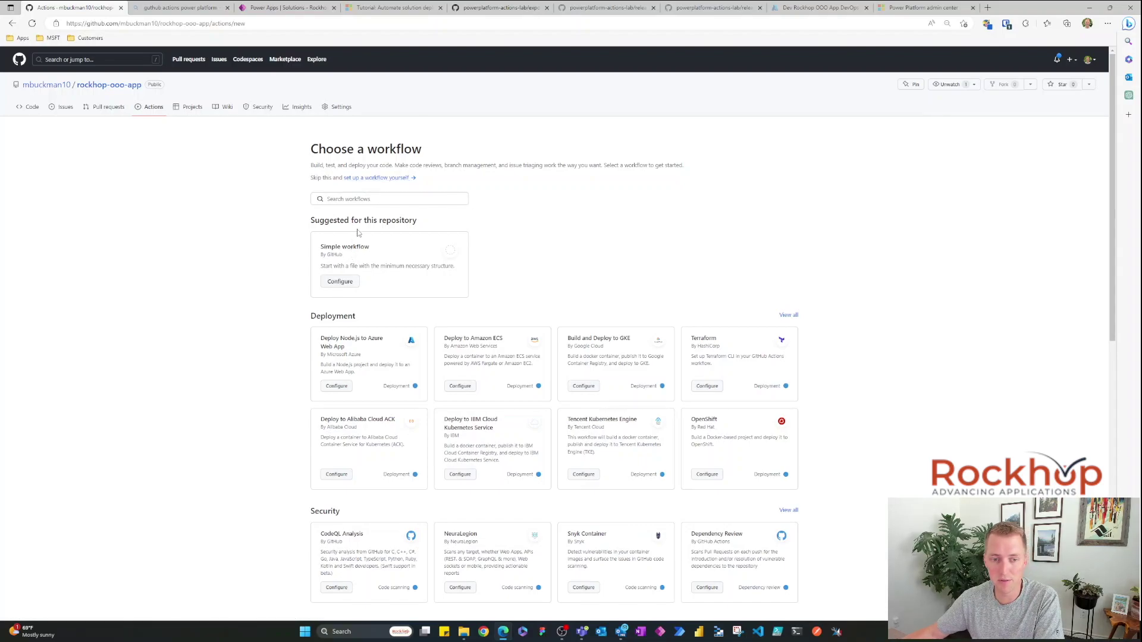
left_click(382, 179)
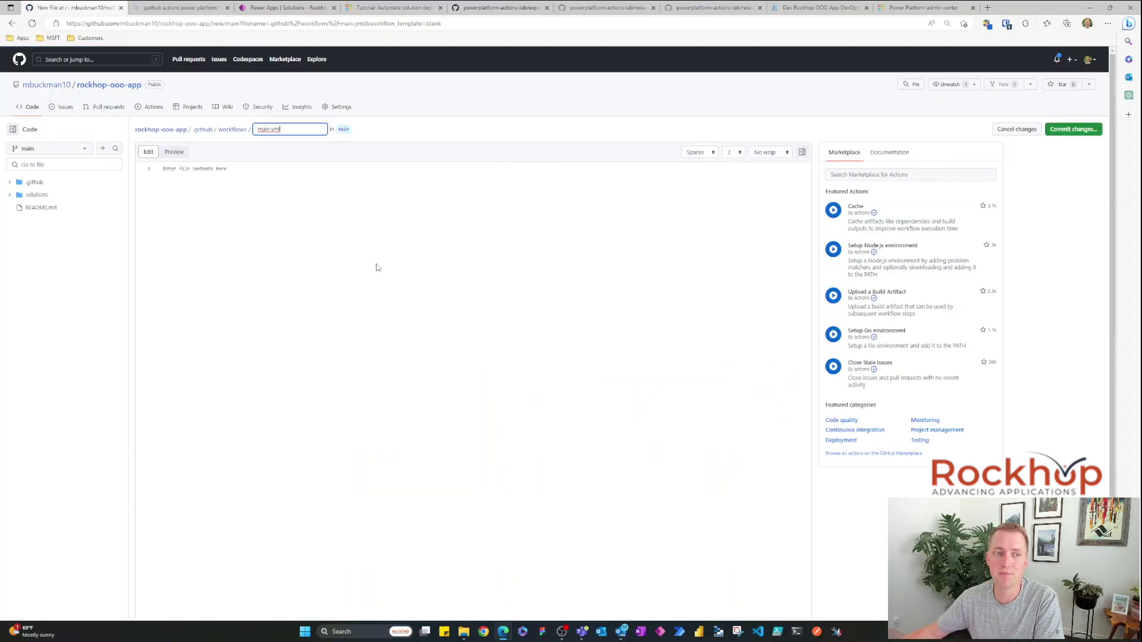
left_click(243, 189)
key("ctrl+v")
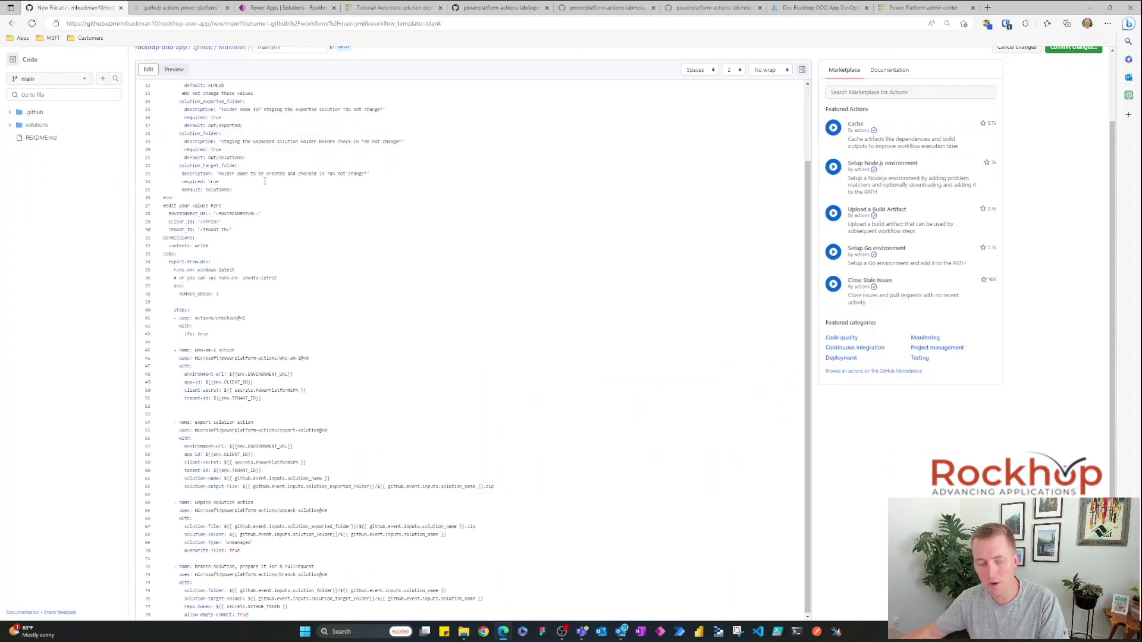
scroll(337, 292, "up", 10)
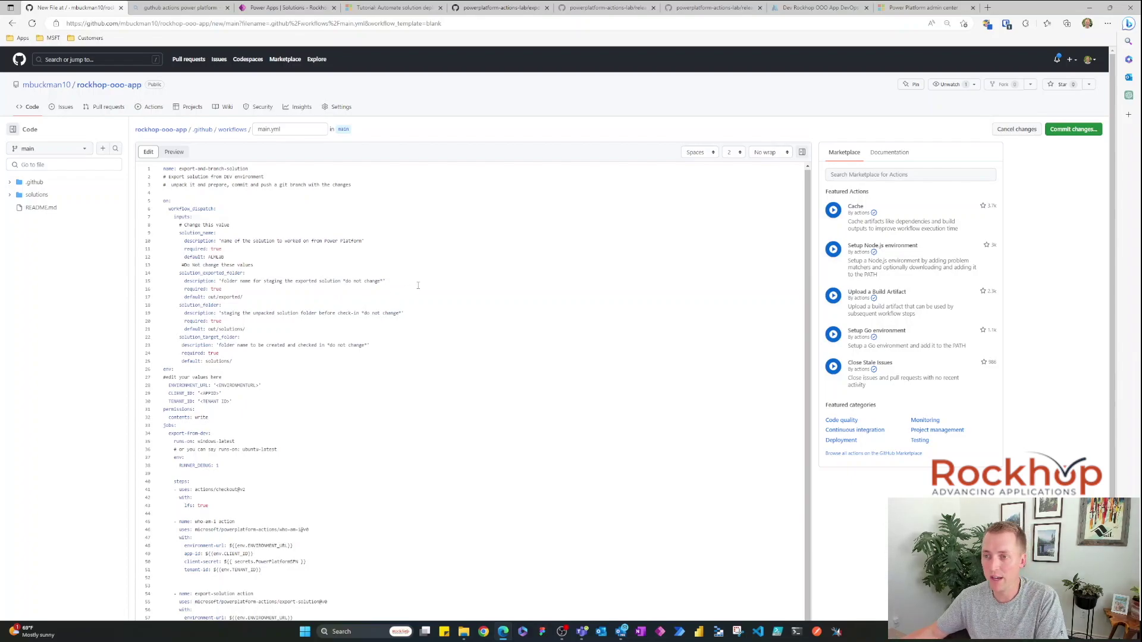
Compare the new workflow's file name with the sample's and examine the placeholder values for ENVIRONMENT_URL, CLIENT_ID and TENANT_ID.
double_click(266, 129)
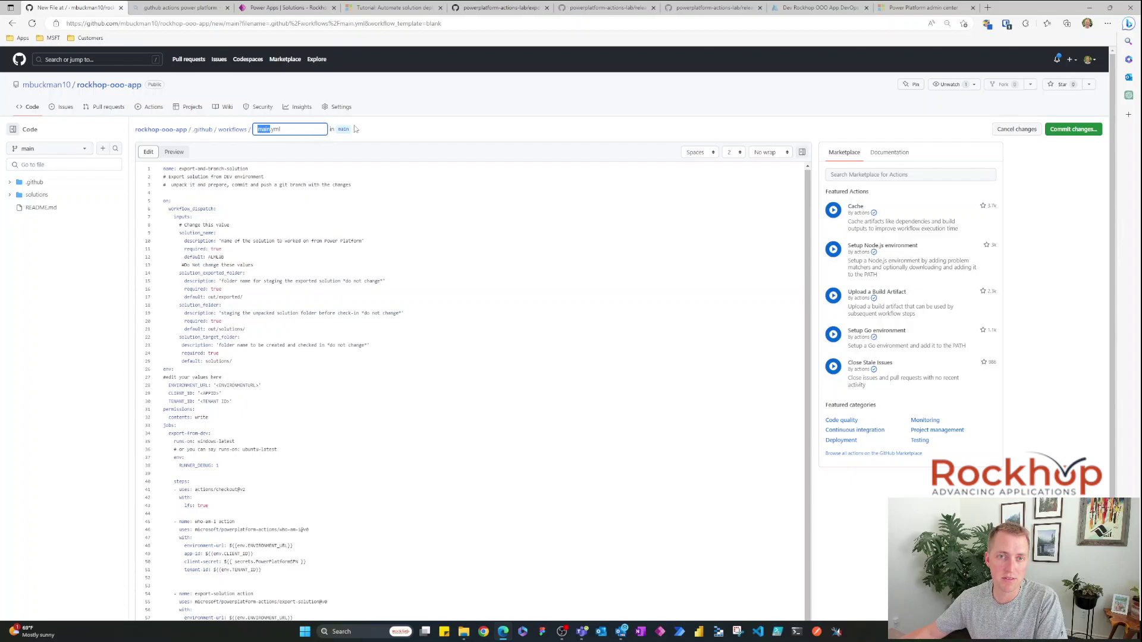
left_click(513, 8)
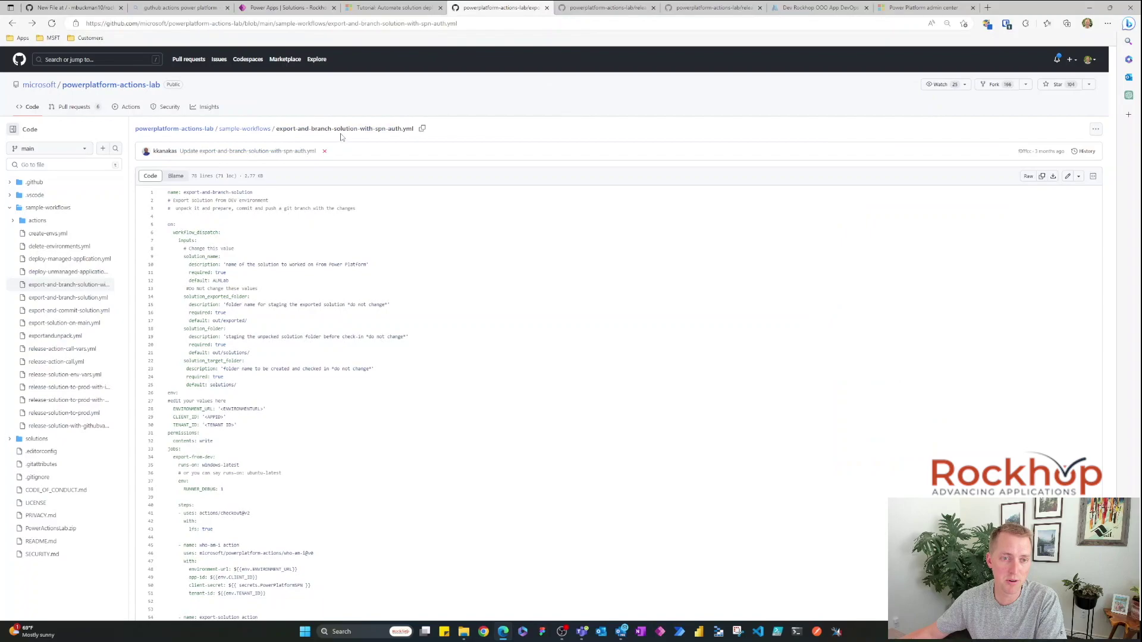
left_click(81, 13)
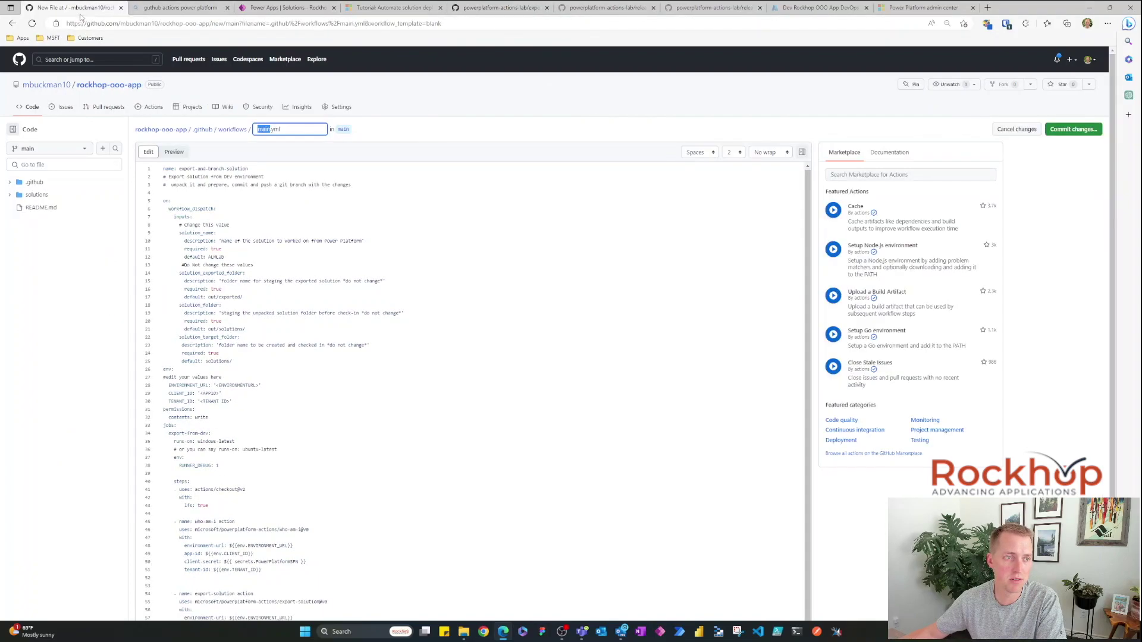
left_click(240, 281)
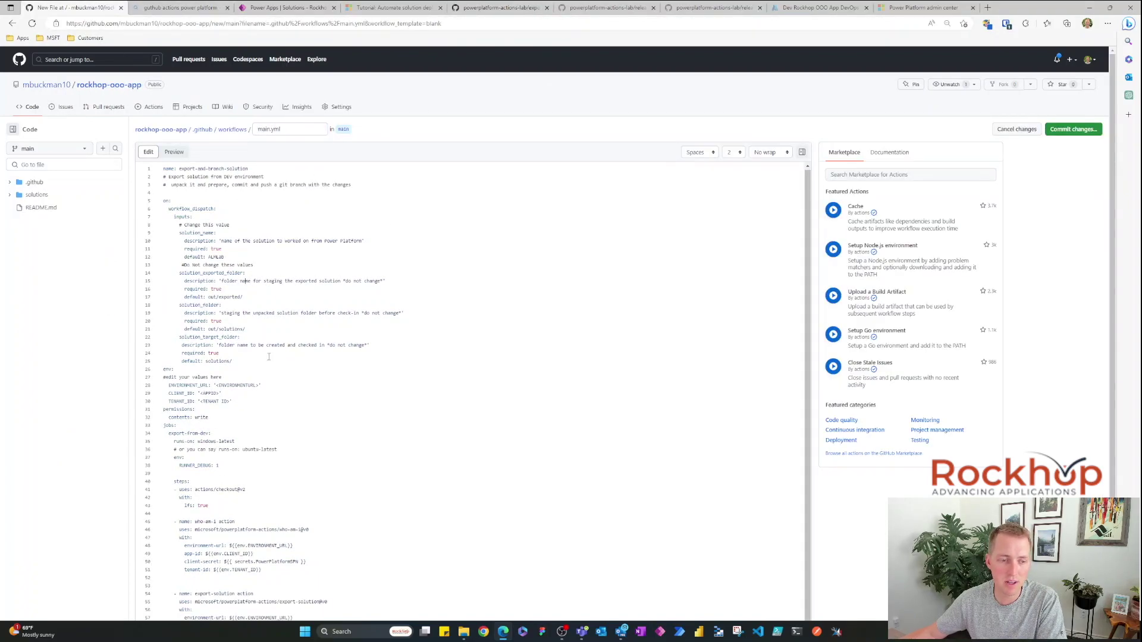
left_click_drag(216, 385, 263, 386)
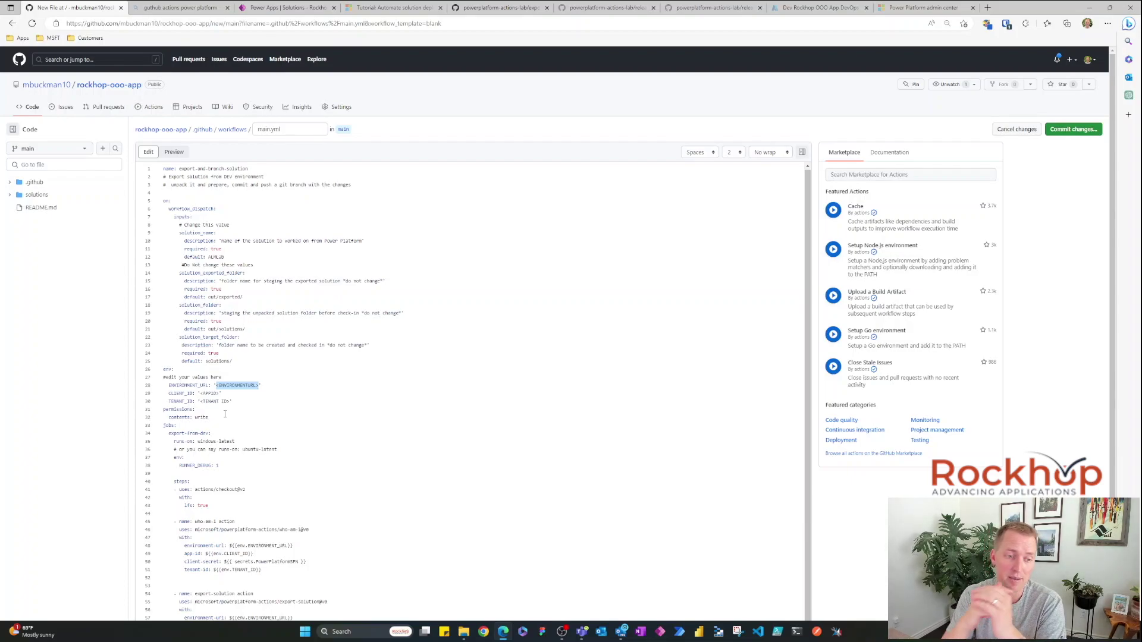
left_click_drag(200, 393, 260, 385)
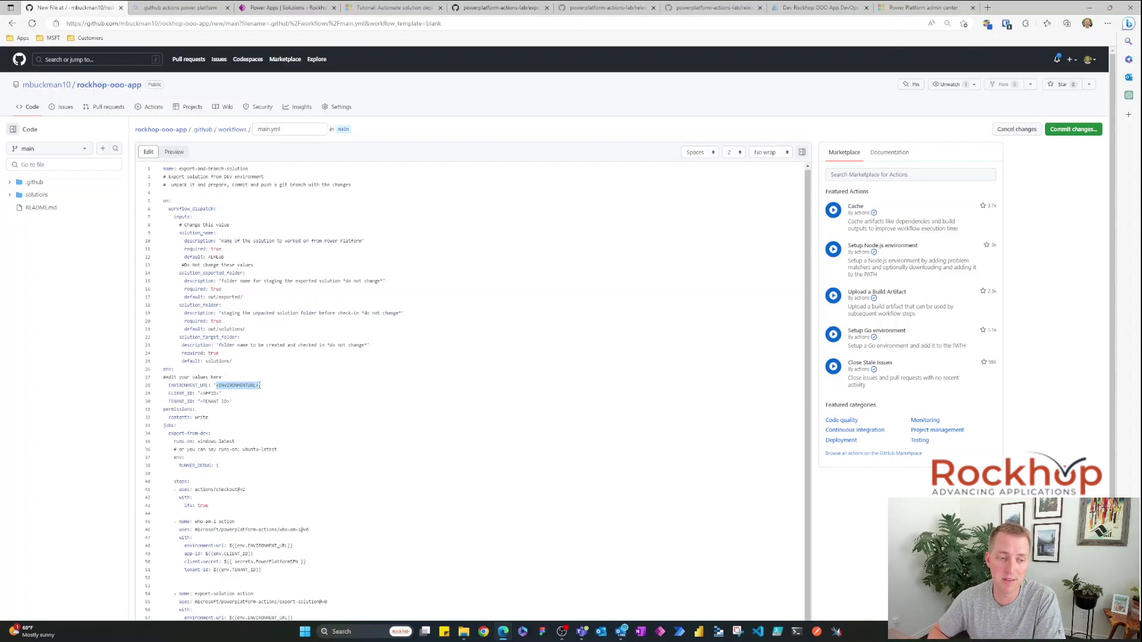
left_click(263, 385)
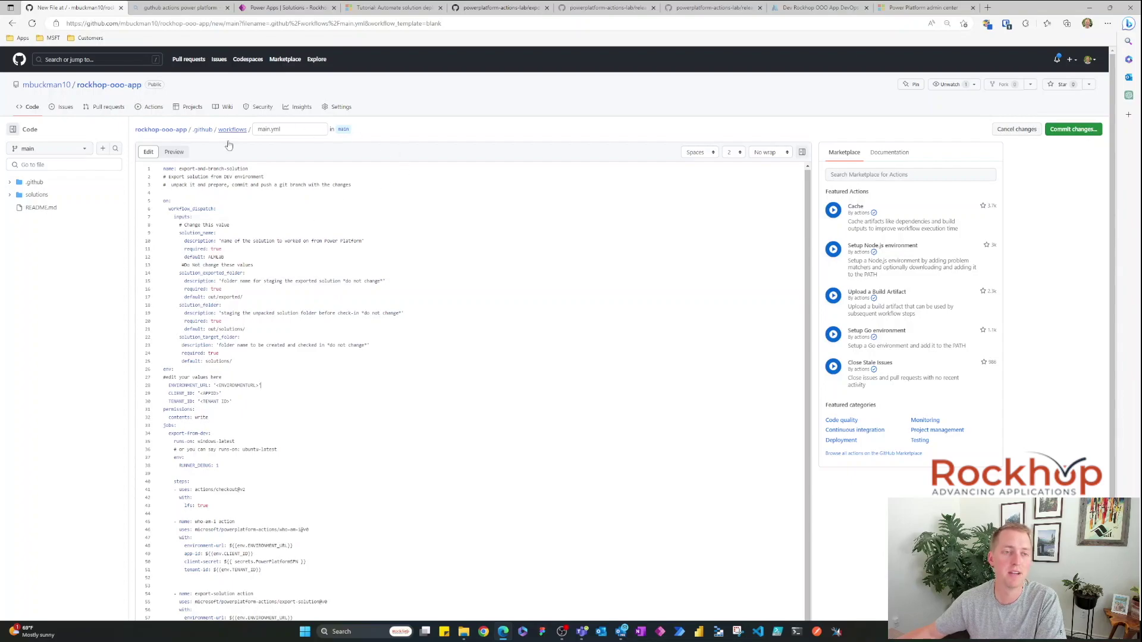
Discard the unsaved main.yml workflow and open the existing export-and-branch-solution workflow in the repository's Actions.
left_click(149, 113)
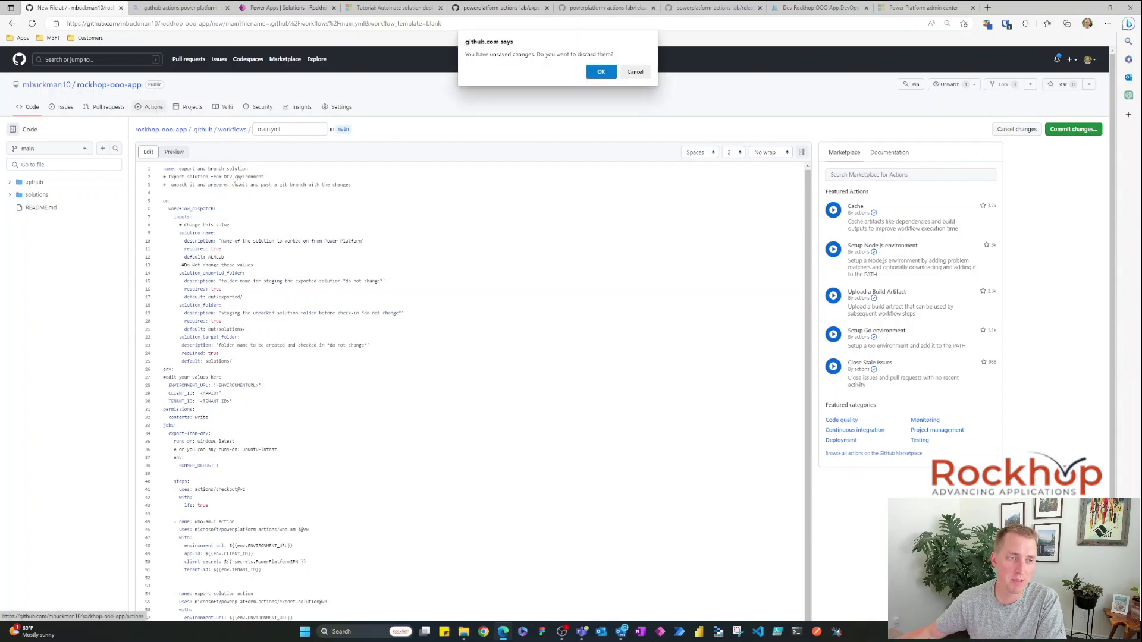
left_click(598, 71)
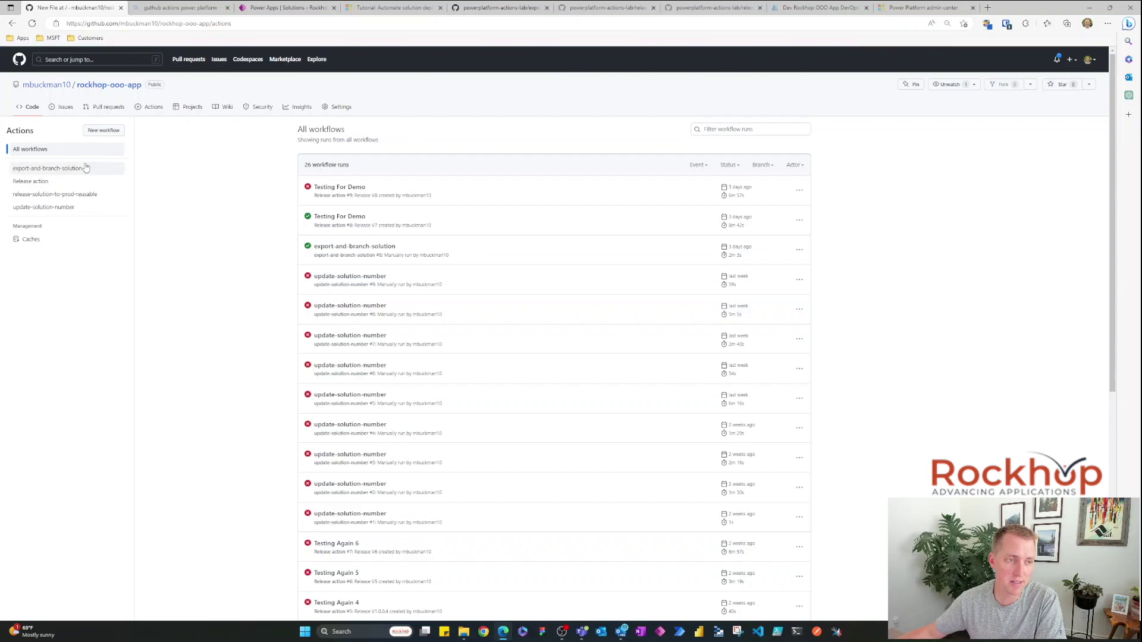
left_click(61, 169)
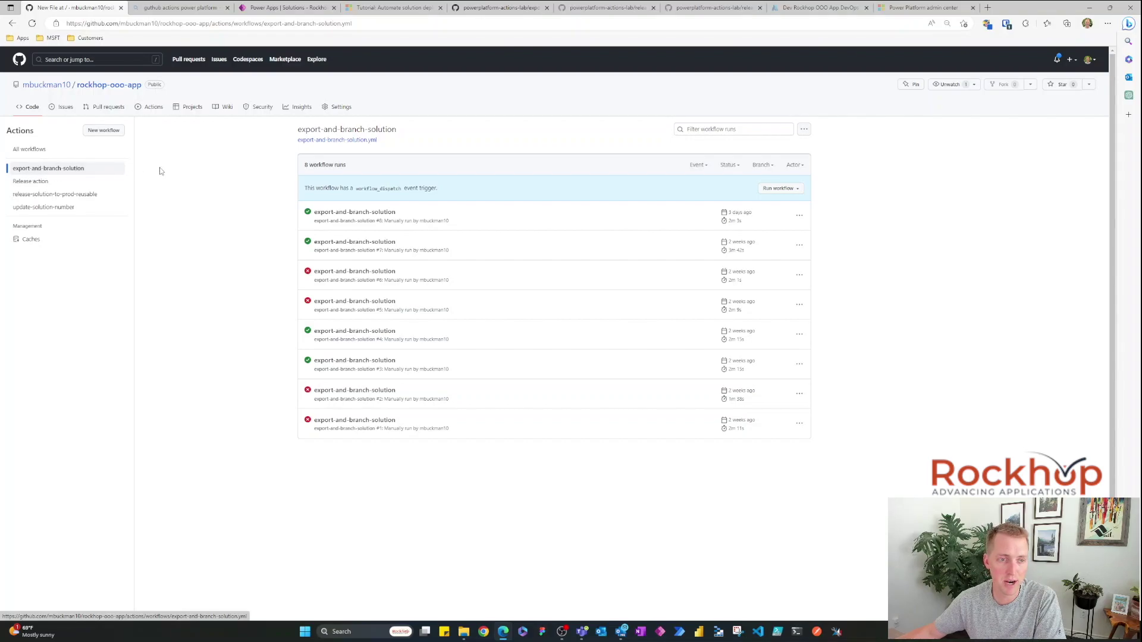
Examine the ENVIRONMENT_URL, CLIENT_ID and TENANT_ID values in export-and-branch-solution.yml, and return to that workflow's run list.
left_click(323, 140)
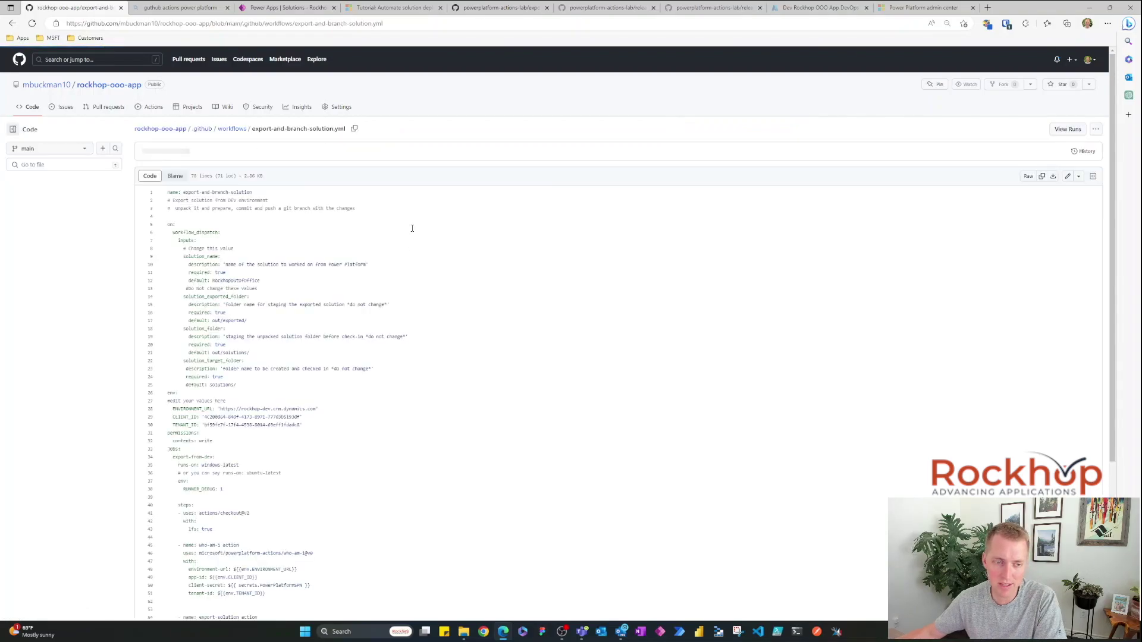
left_click(224, 425)
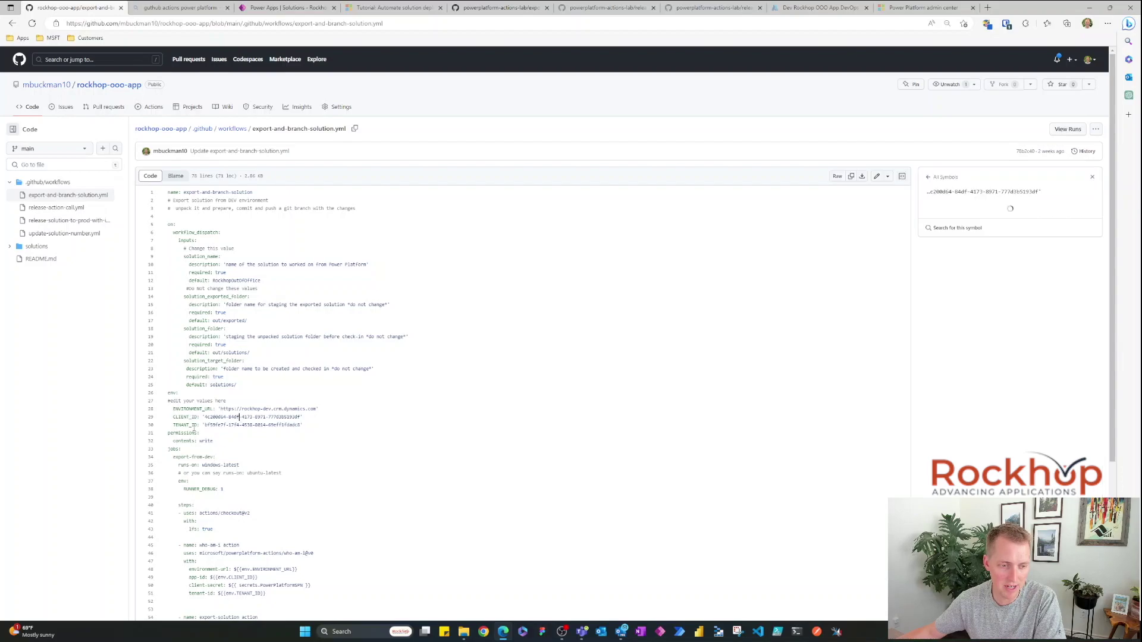
mouse_move(219, 409)
left_mouse_down()
mouse_move(238, 409)
mouse_move(228, 401)
left_mouse_up()
scroll(333, 404, "down", 2)
scroll(361, 411, "up", 3)
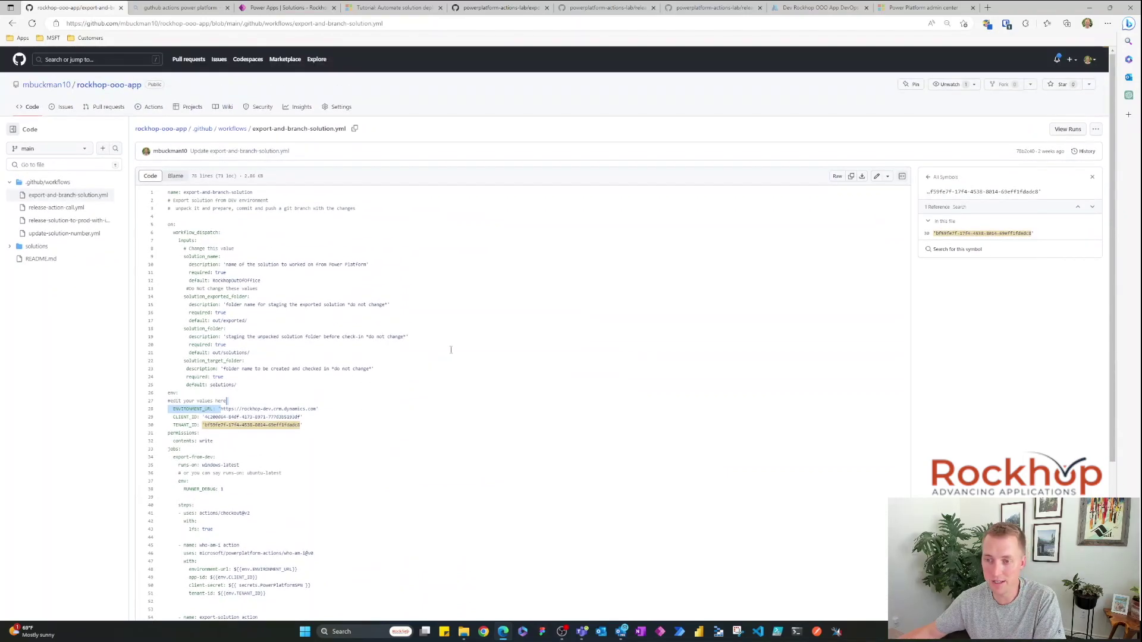
left_click(344, 269)
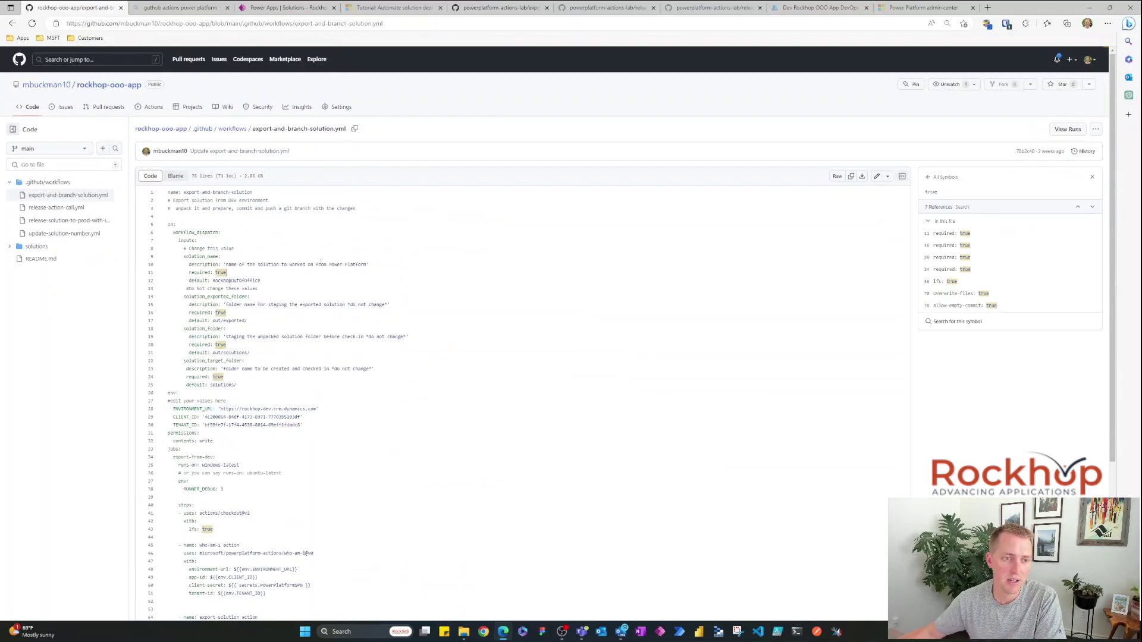
left_click(152, 107)
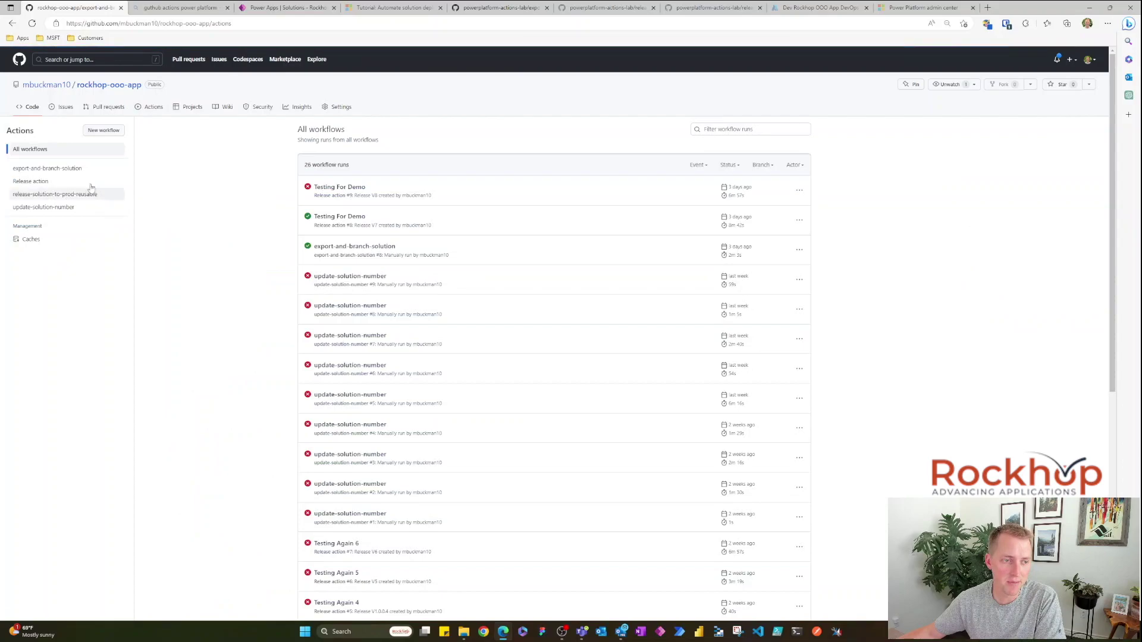
left_click(83, 169)
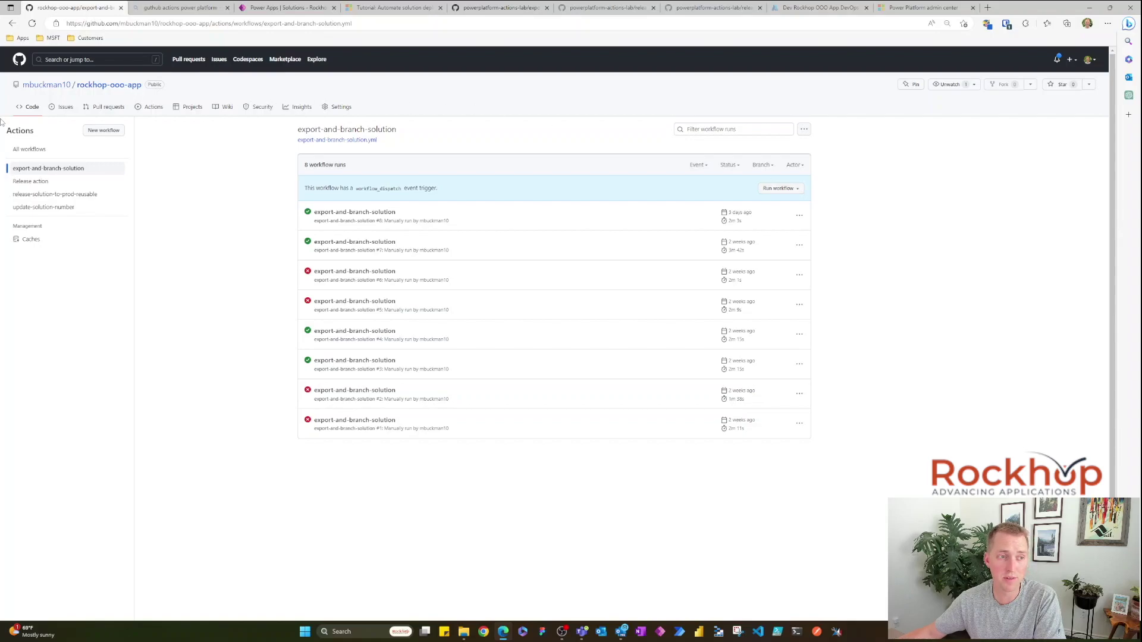
Browse the exported RockhopOutOfOffice solution folder in the repository's code and return to the repository root.
left_click(31, 107)
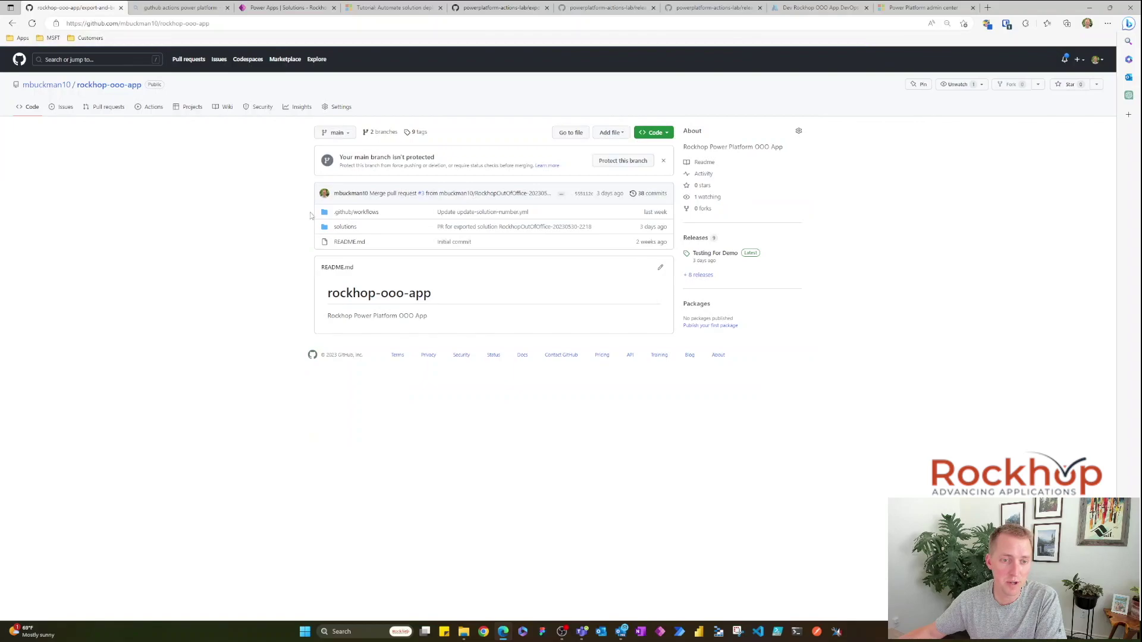
left_click(343, 227)
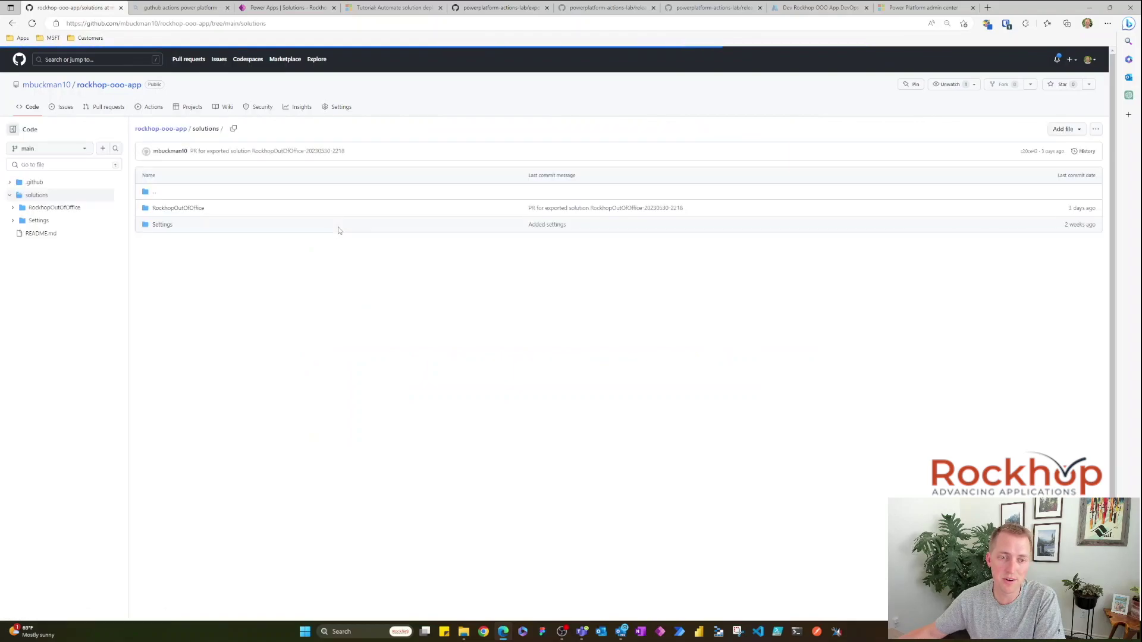
left_click(159, 211)
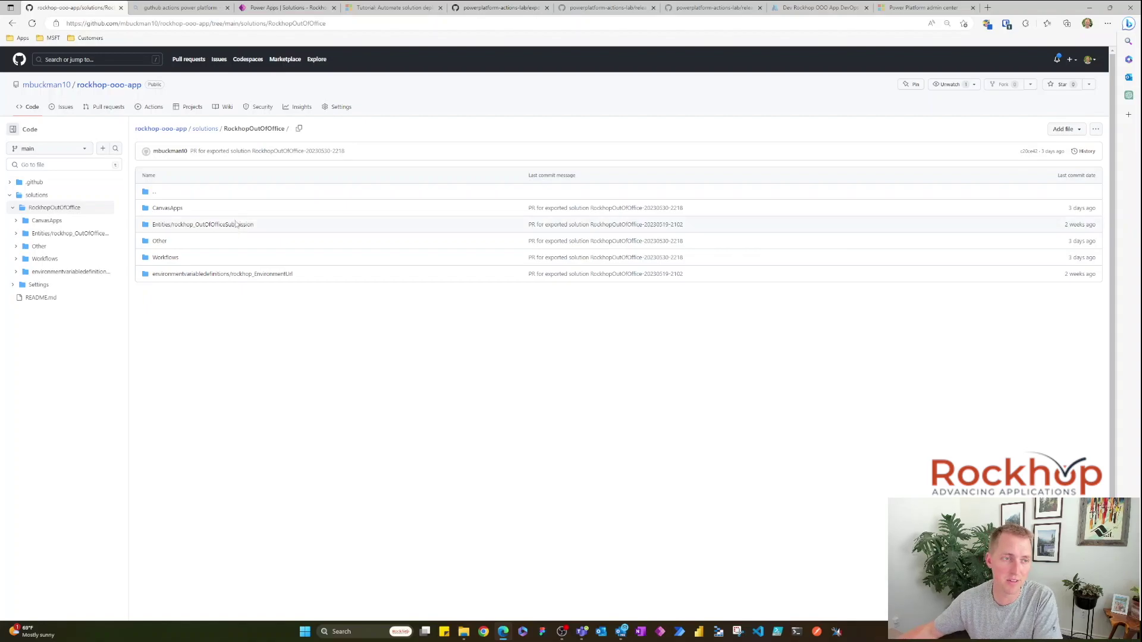
left_click(32, 110)
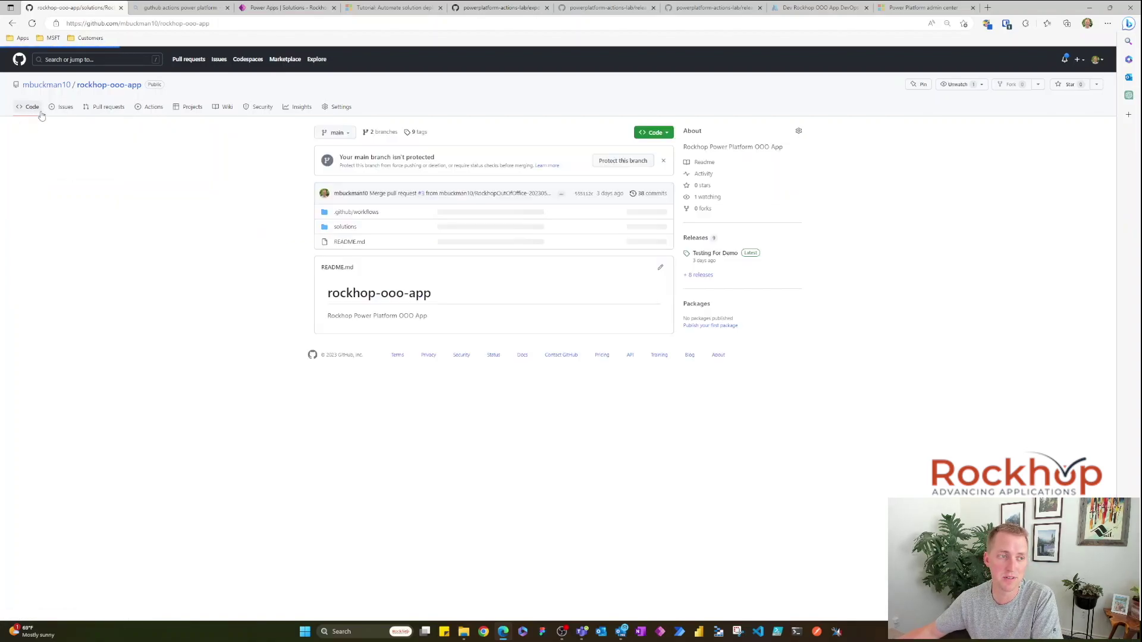
Open RockhopOutOfOffice.json in the solutions/Settings folder and examine the value of the rockhop_EnvironmentUrl environment variable.
left_click(345, 227)
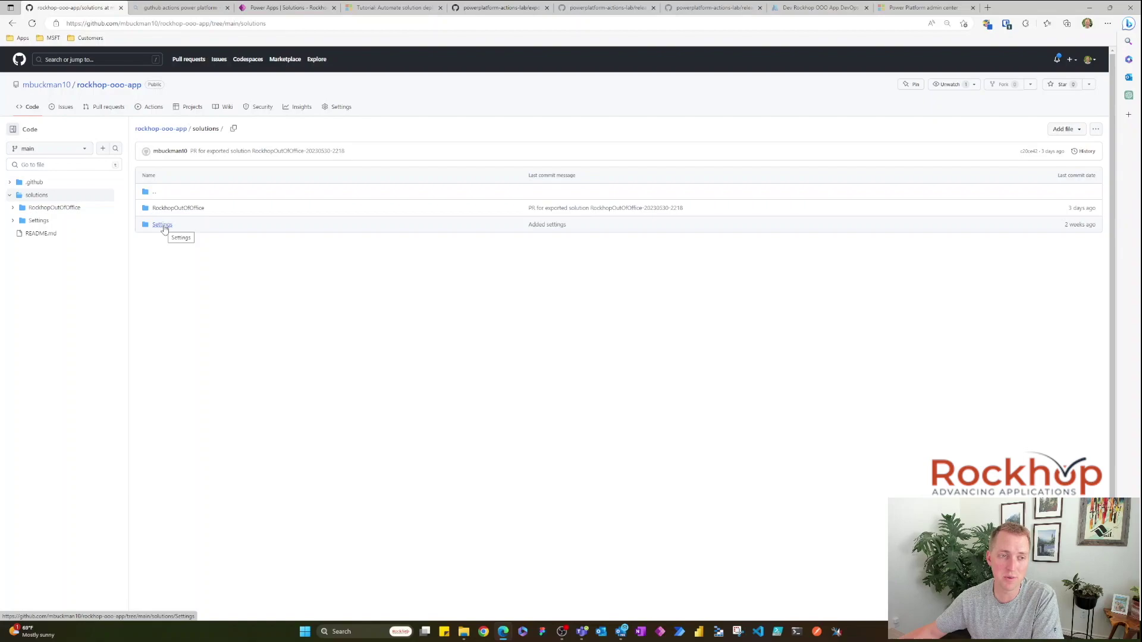
left_click(163, 225)
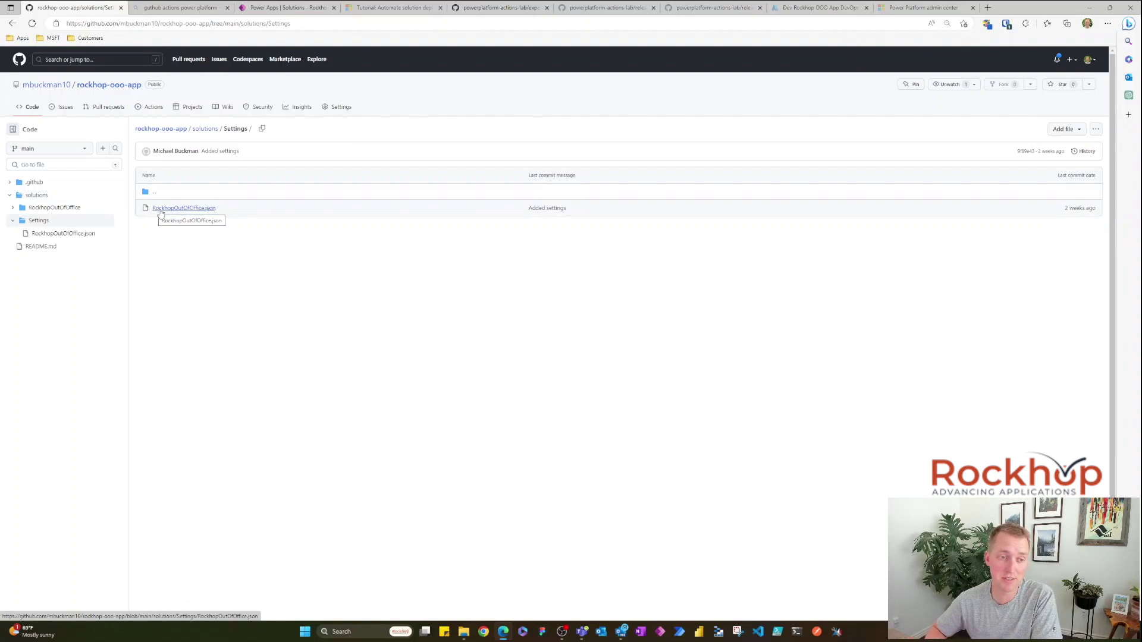
left_click(161, 210)
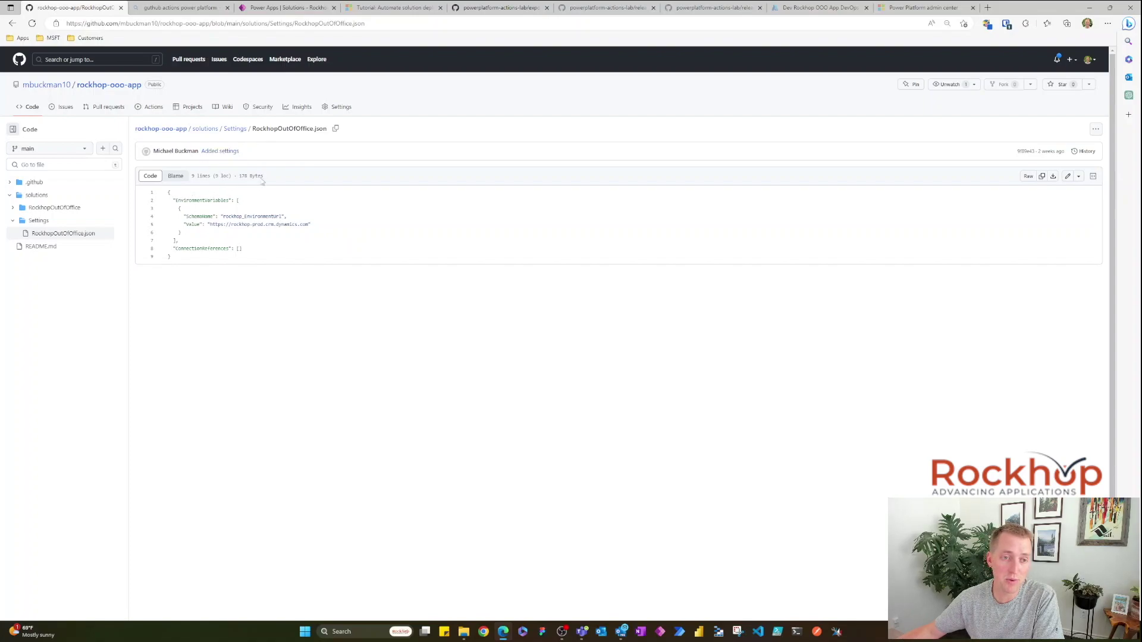
left_click(234, 129)
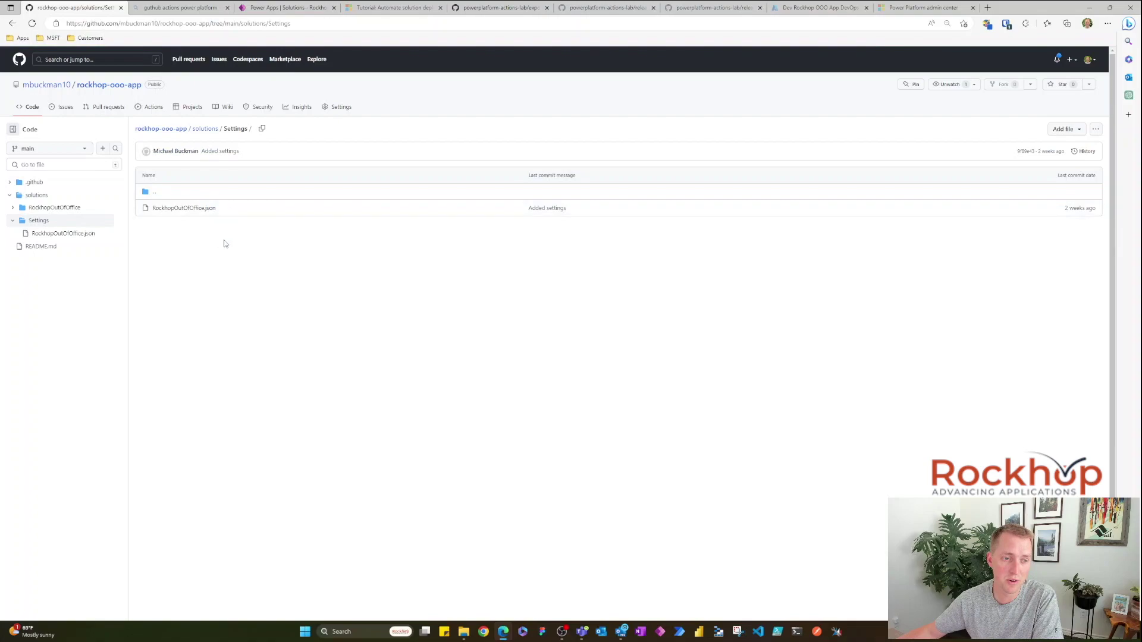
left_click(180, 209)
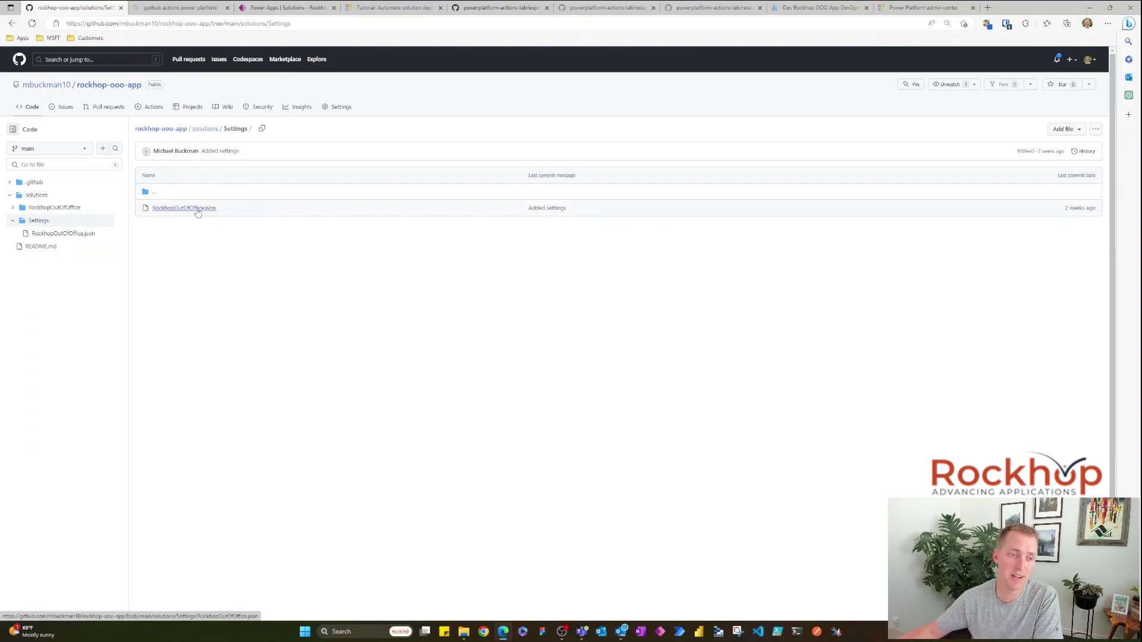
left_click_drag(211, 225, 309, 225)
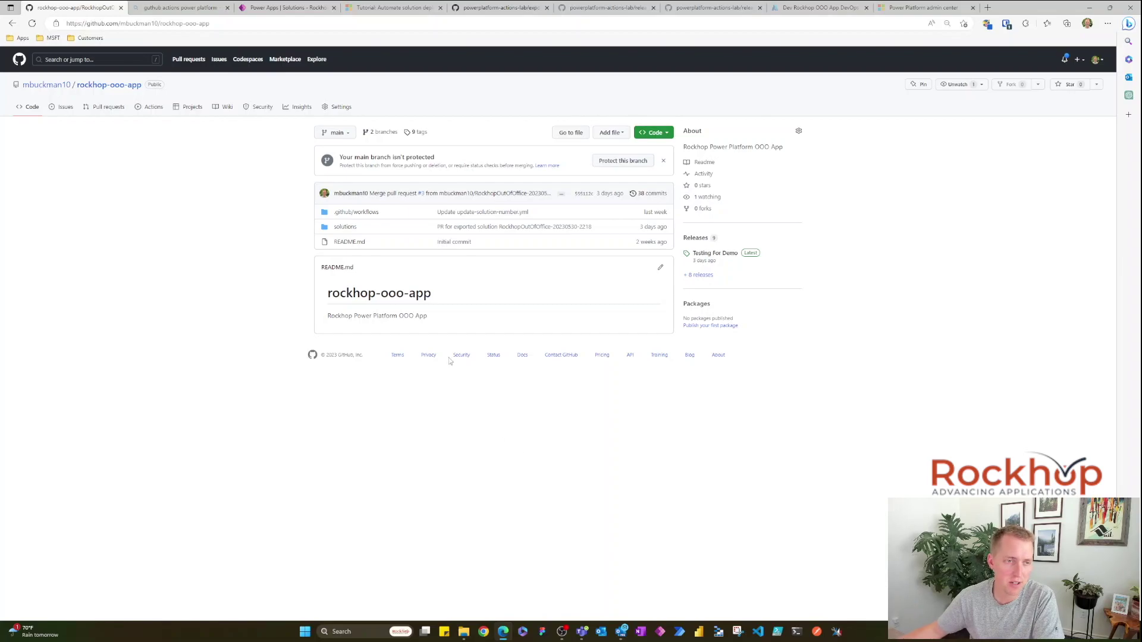
View the release-solution-to-prod-reusable workflow in Actions and examine the sample release-solution-to-prod-with-inputs.yml in powerplatform-actions-lab.
left_click(151, 107)
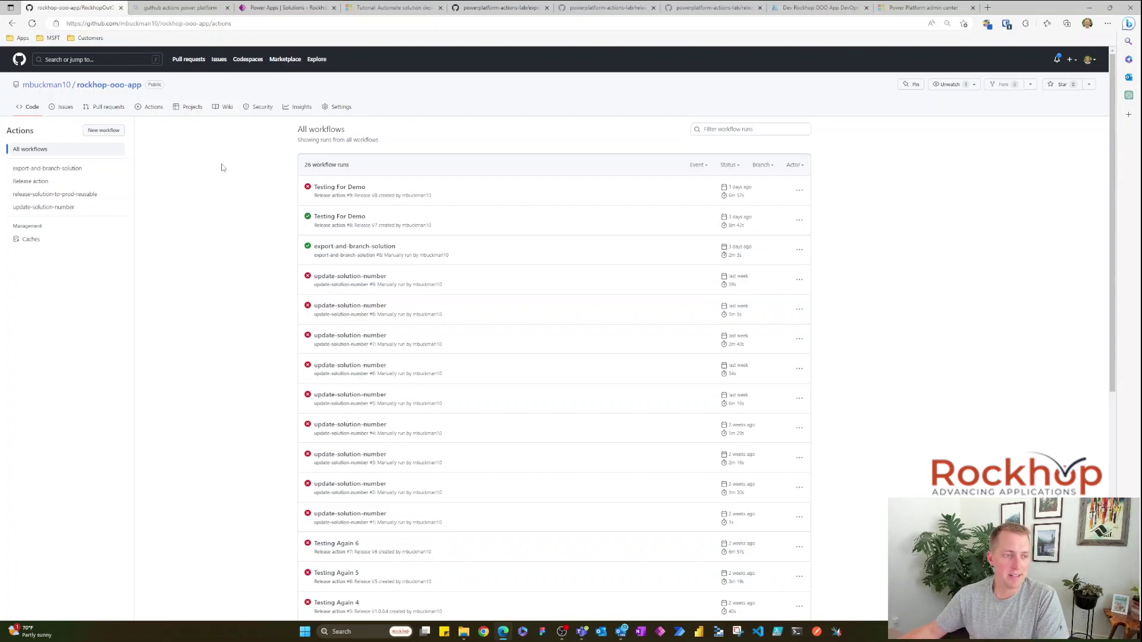
left_click(64, 200)
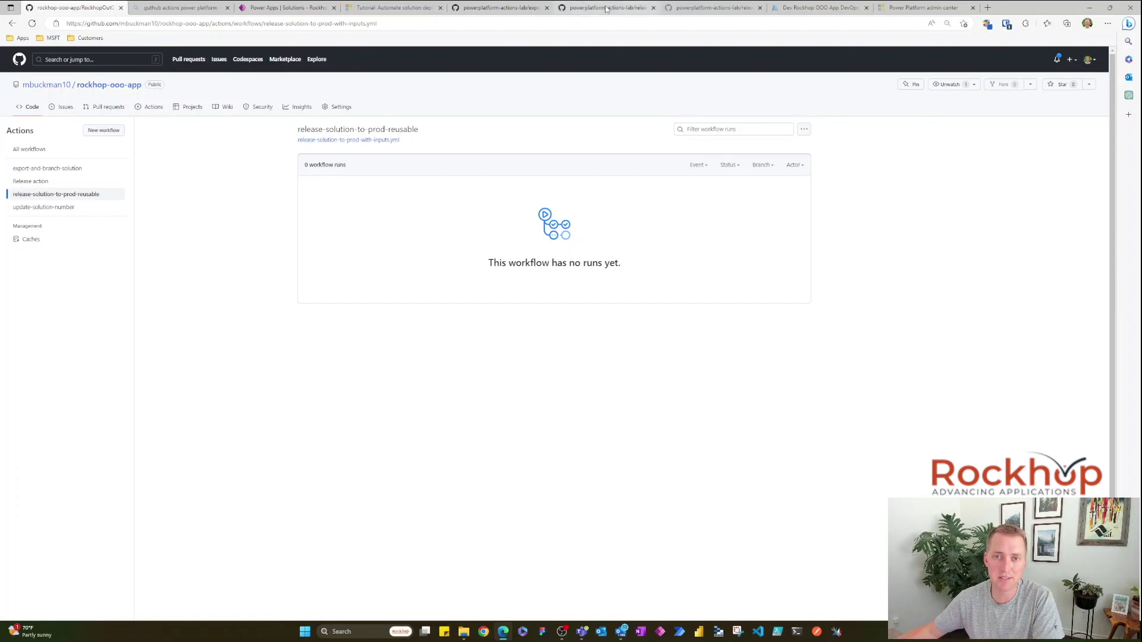
left_click(587, 12)
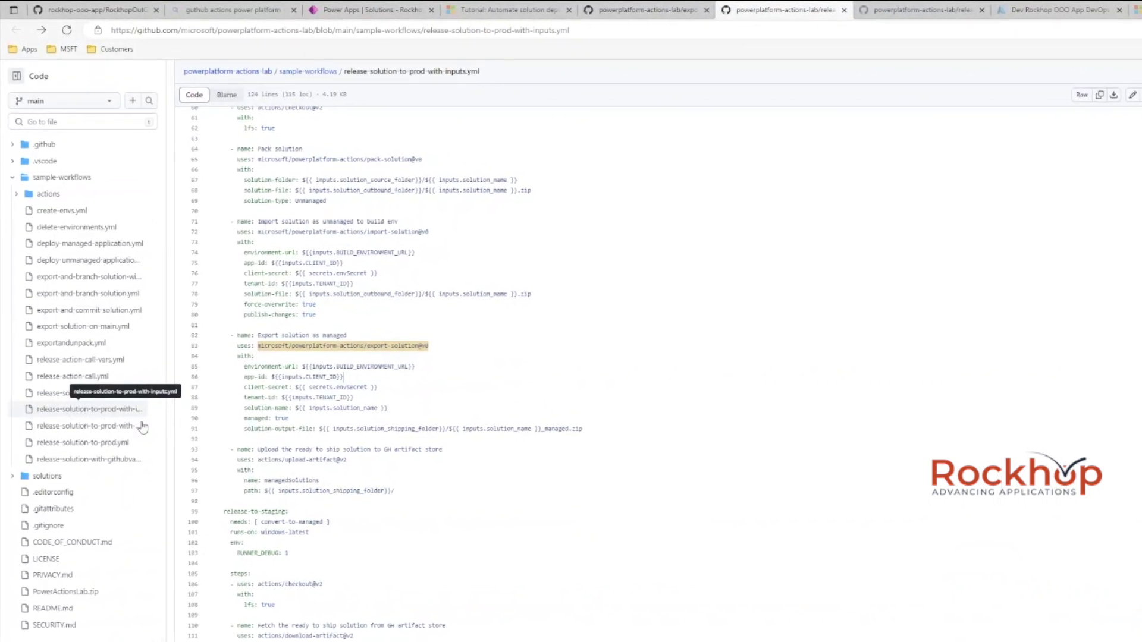
scroll(304, 251, "up", 3)
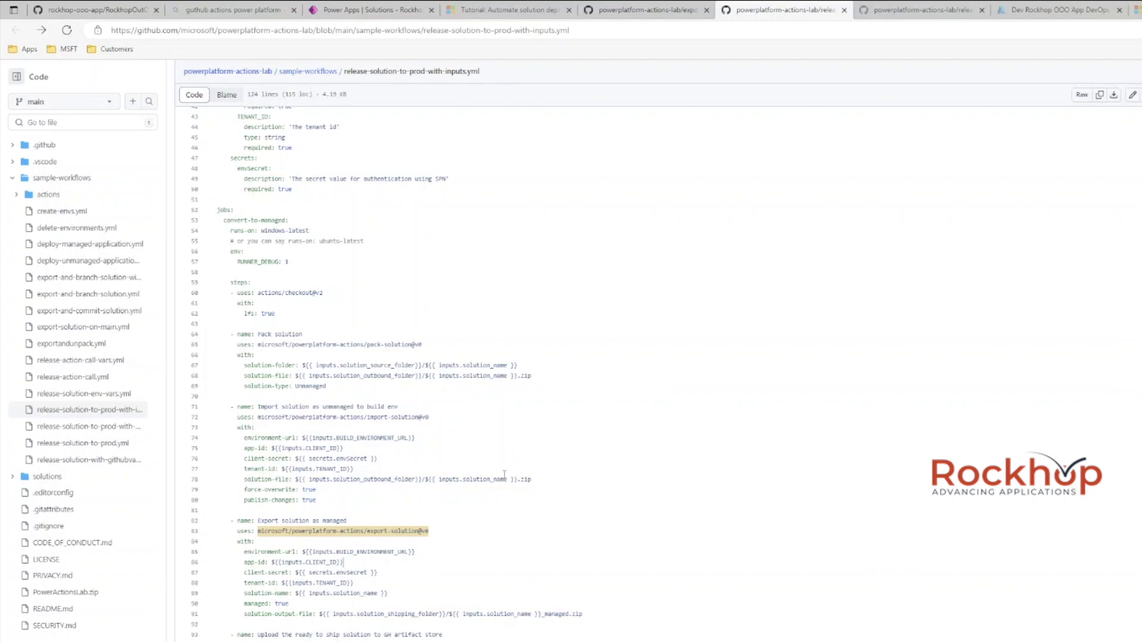
scroll(321, 347, "up", 10)
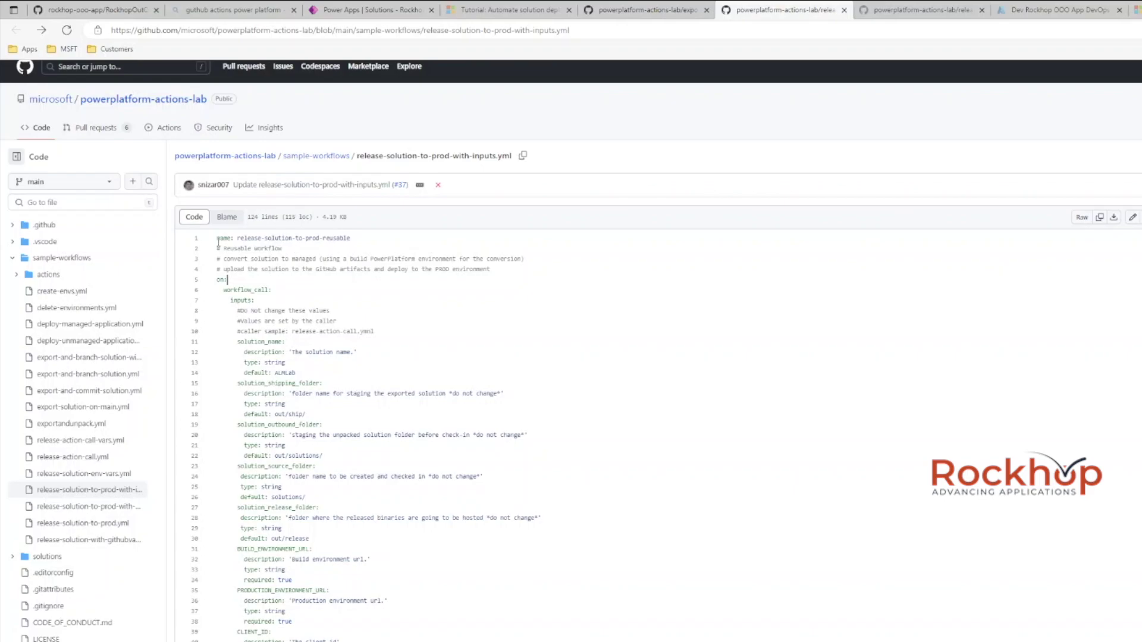
left_click(95, 10)
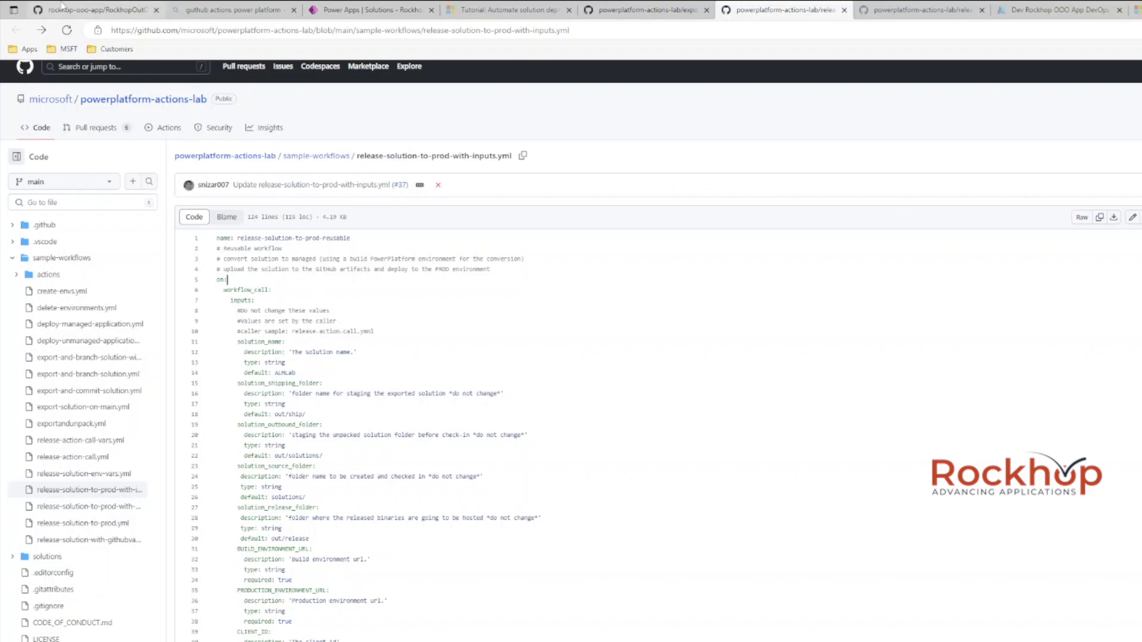
left_click(138, 171)
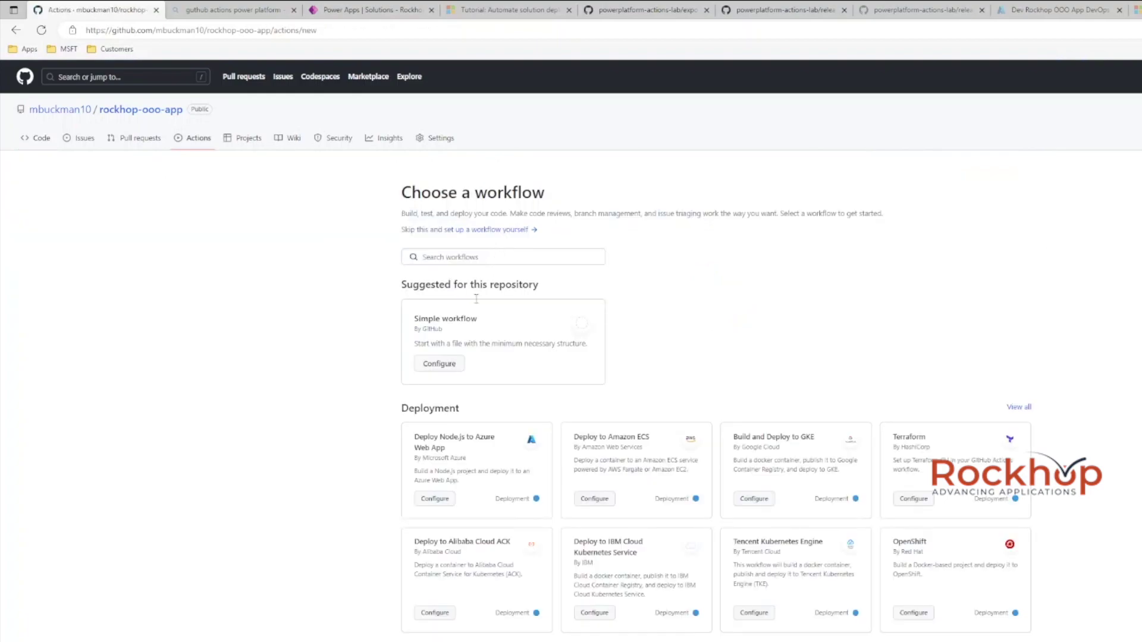
left_click(485, 235)
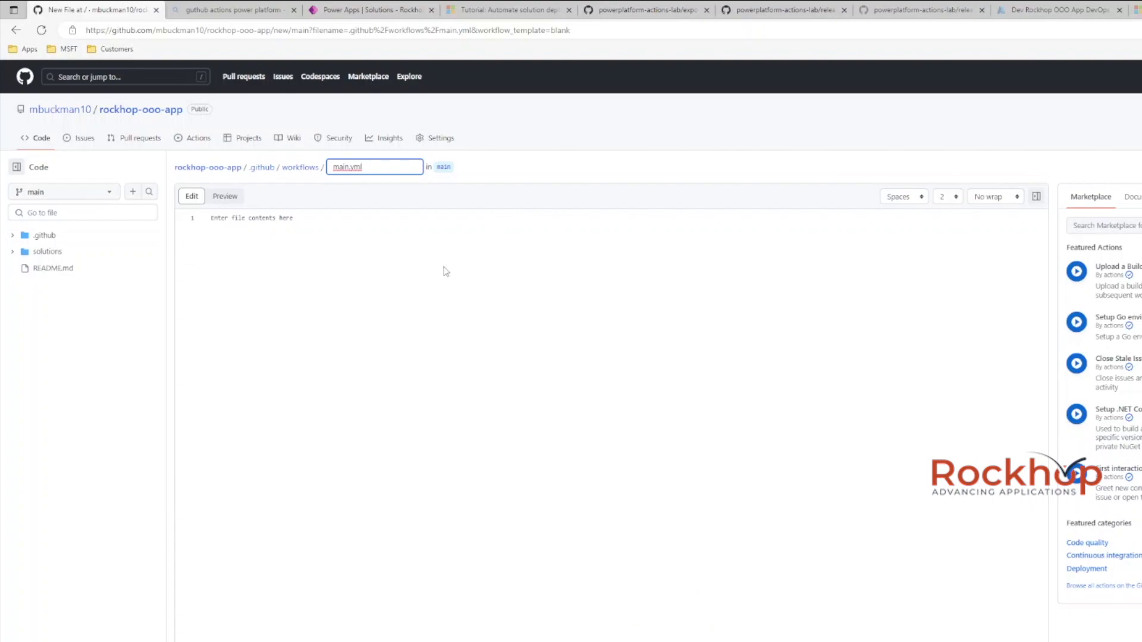
left_click(364, 260)
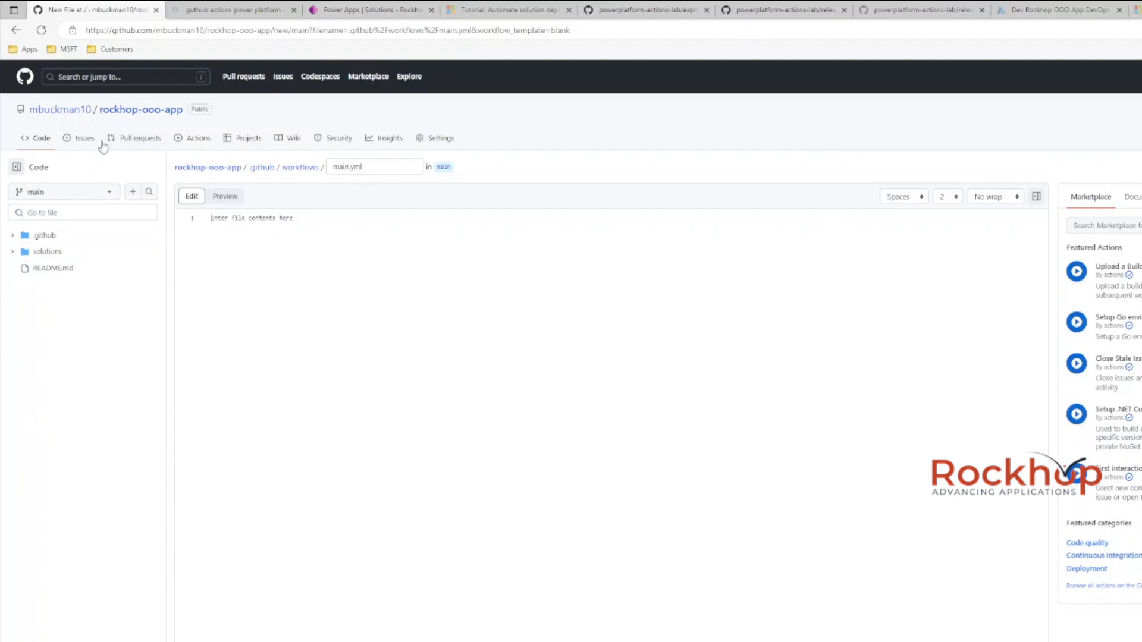
left_click(42, 143)
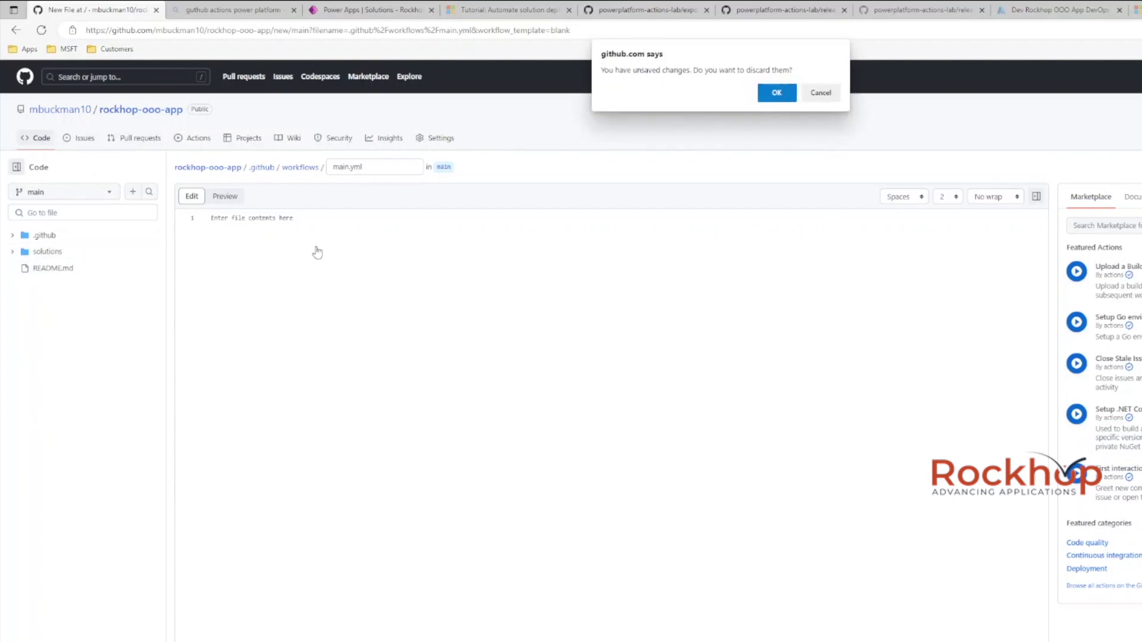
left_click(777, 89)
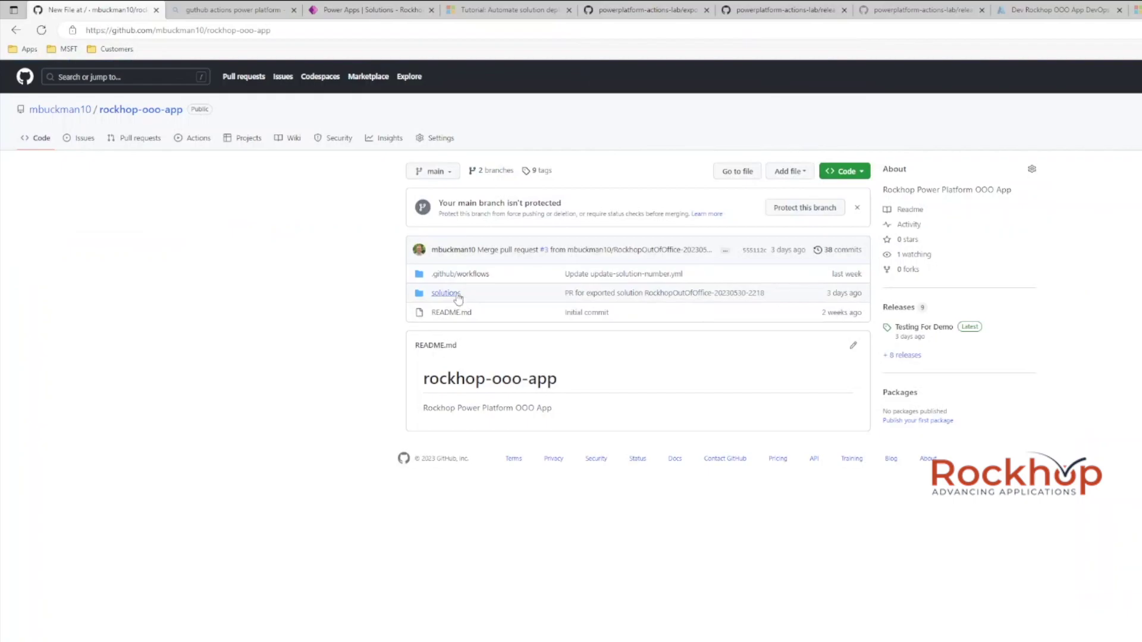
Open release-solution-to-prod-with-inputs.yml from the repository's release-solution-to-prod-reusable workflow and review its jobs.
left_click(197, 140)
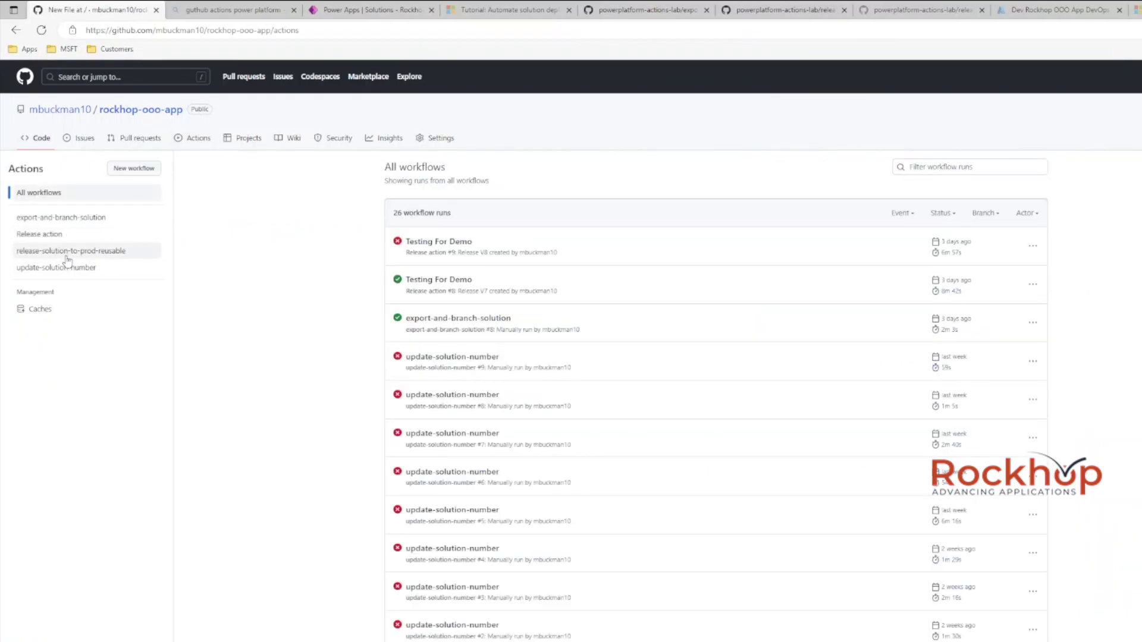
left_click(68, 259)
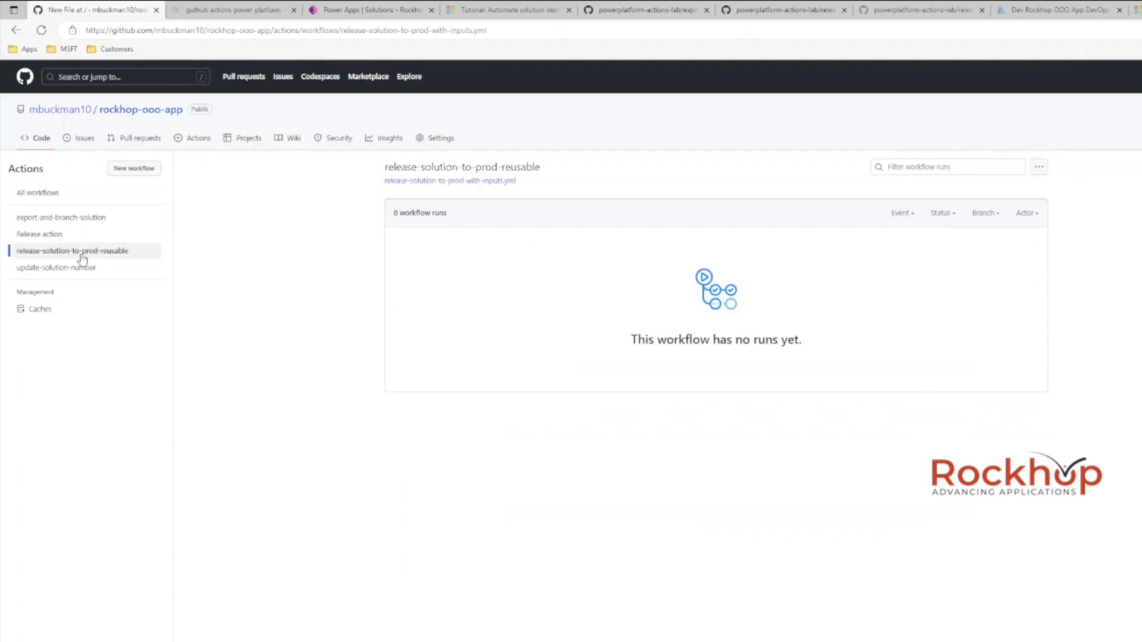
left_click(452, 181)
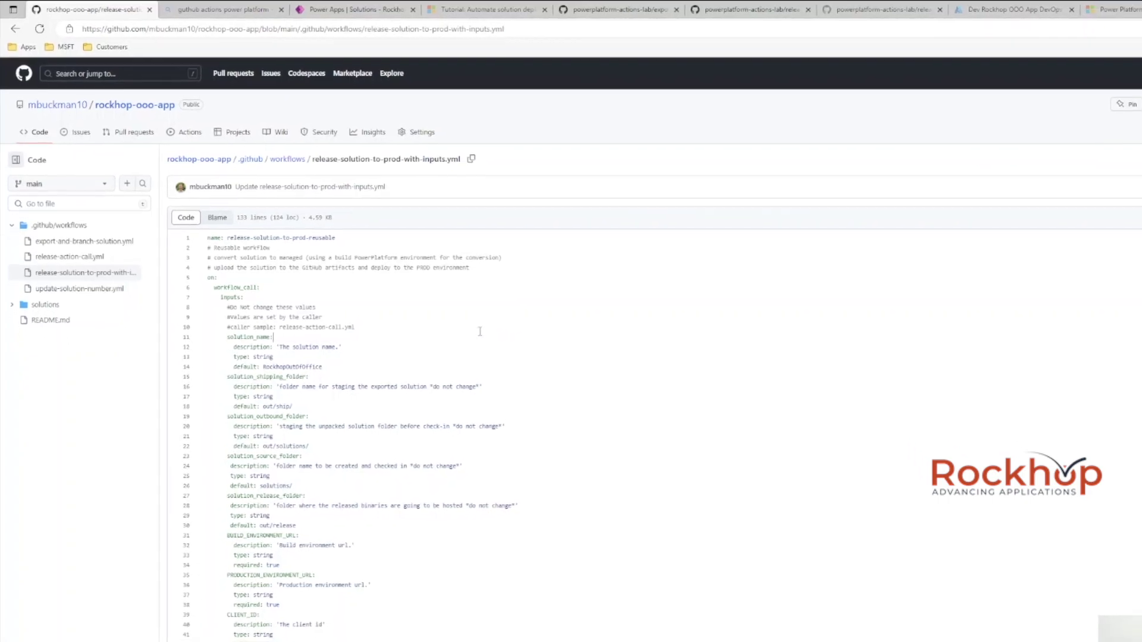
scroll(428, 342, "down", 2)
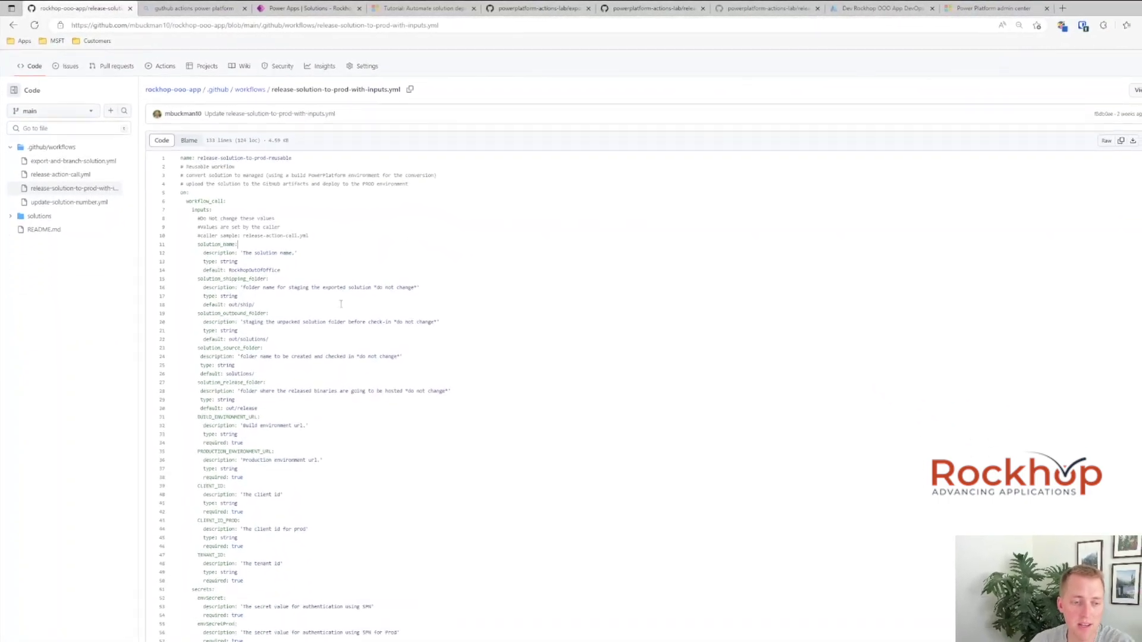
scroll(325, 293, "down", 4)
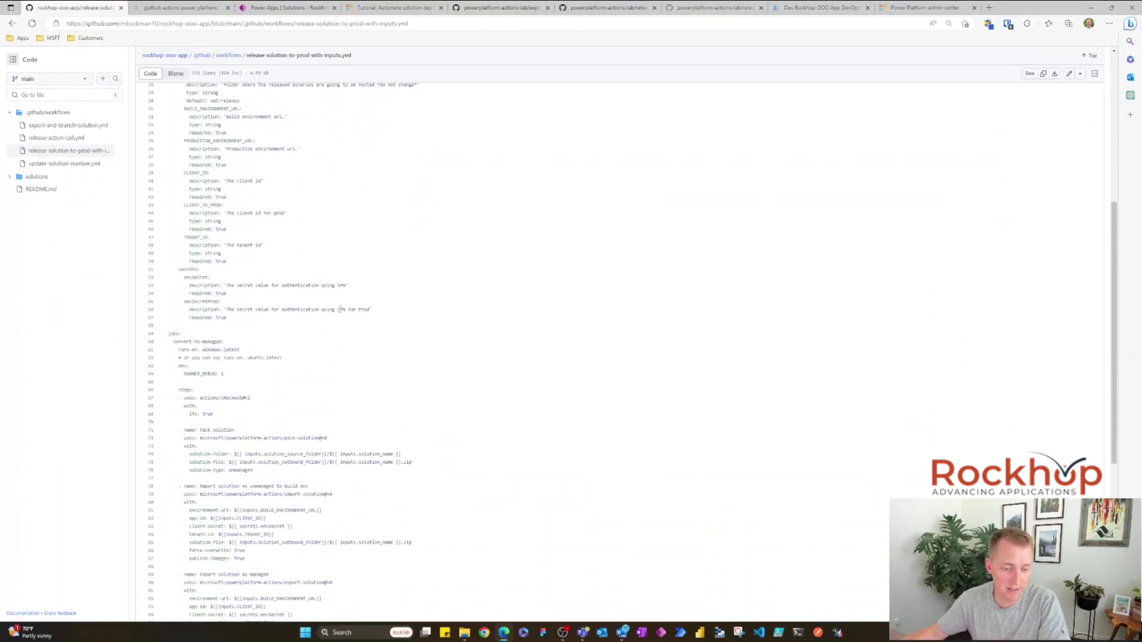
scroll(340, 308, "down", 3)
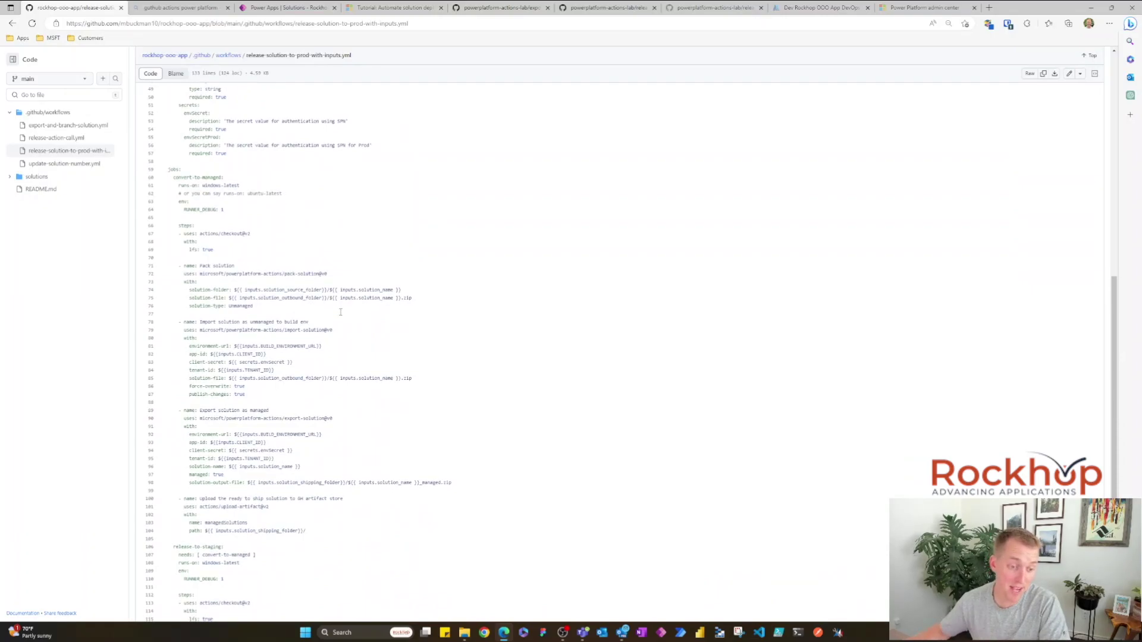
Review the workflow_call inputs and secrets of release-solution-to-prod-with-inputs.yml, from solution_name through envSecretProd.
scroll(340, 311, "up", 8)
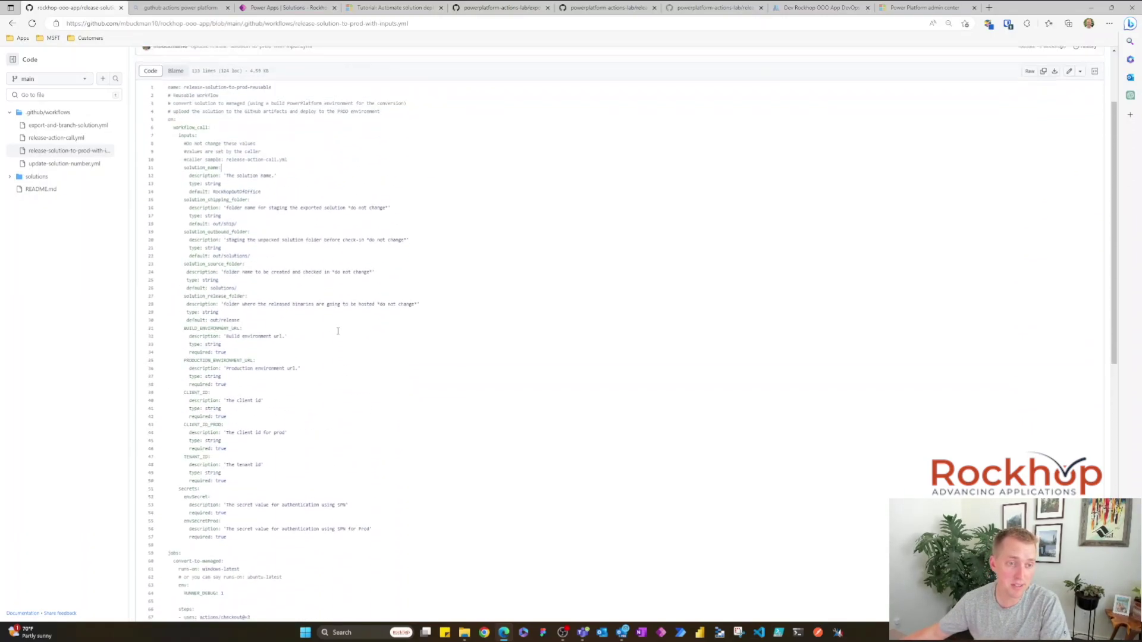
scroll(221, 273, "down", 2)
left_click_drag(183, 178, 354, 559)
left_click(354, 559)
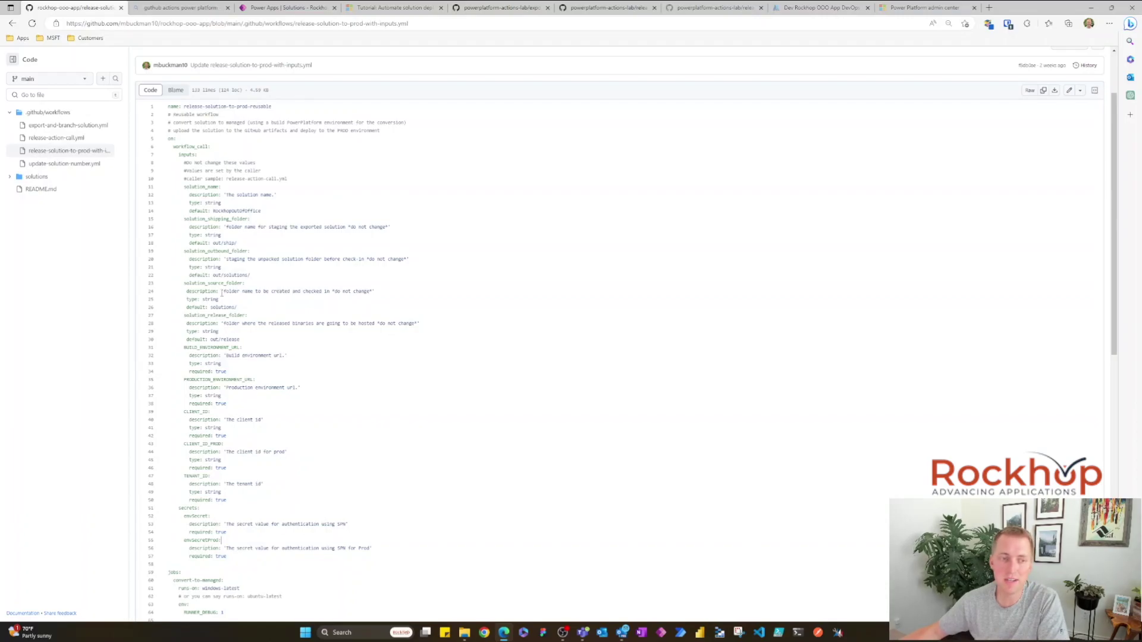
Examine the default value of the solution_name input in release-solution-to-prod-with-inputs.yml.
double_click(218, 211)
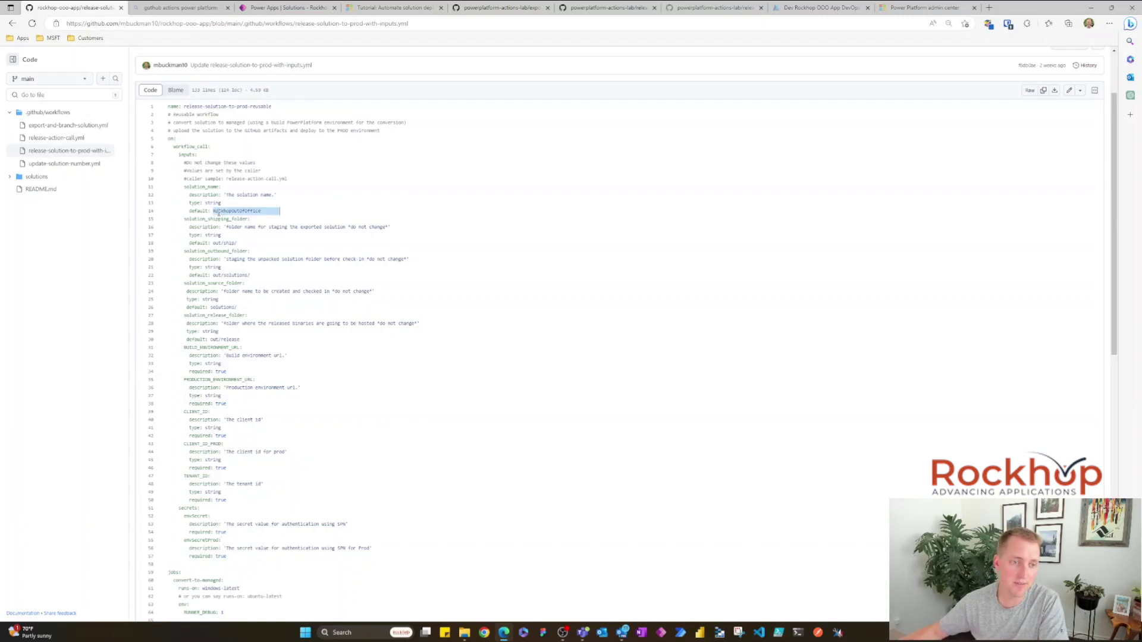
left_click(219, 211)
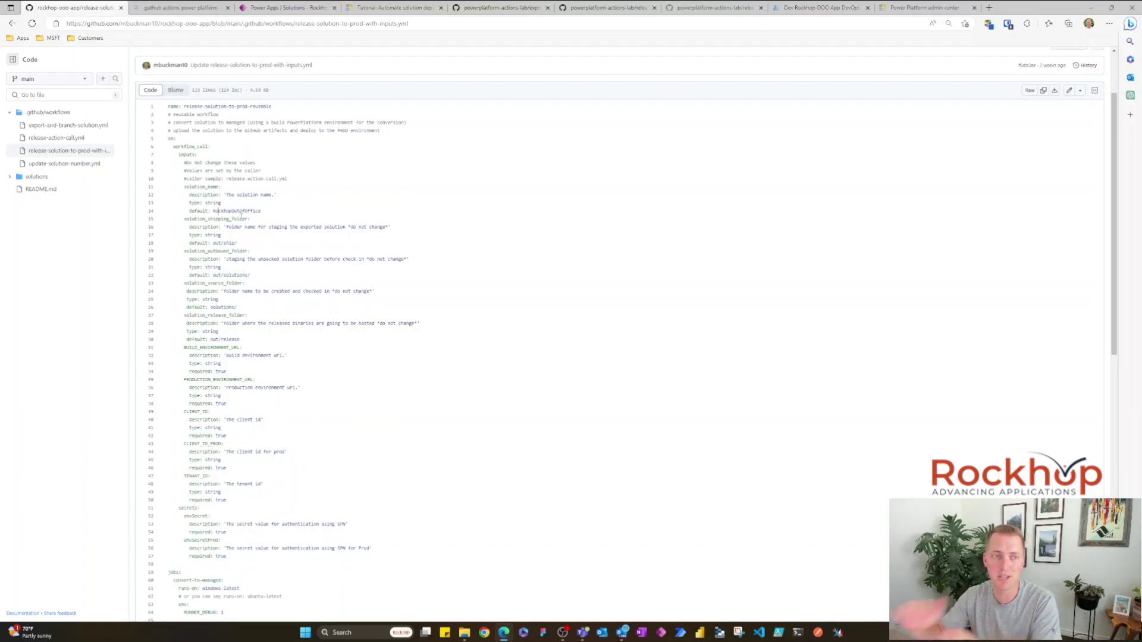
Open release-action-call.yml in rockhop-ooo-app and examine the whole sample release-action-call.yml in powerplatform-actions-lab for comparison.
scroll(243, 217, "up", 2)
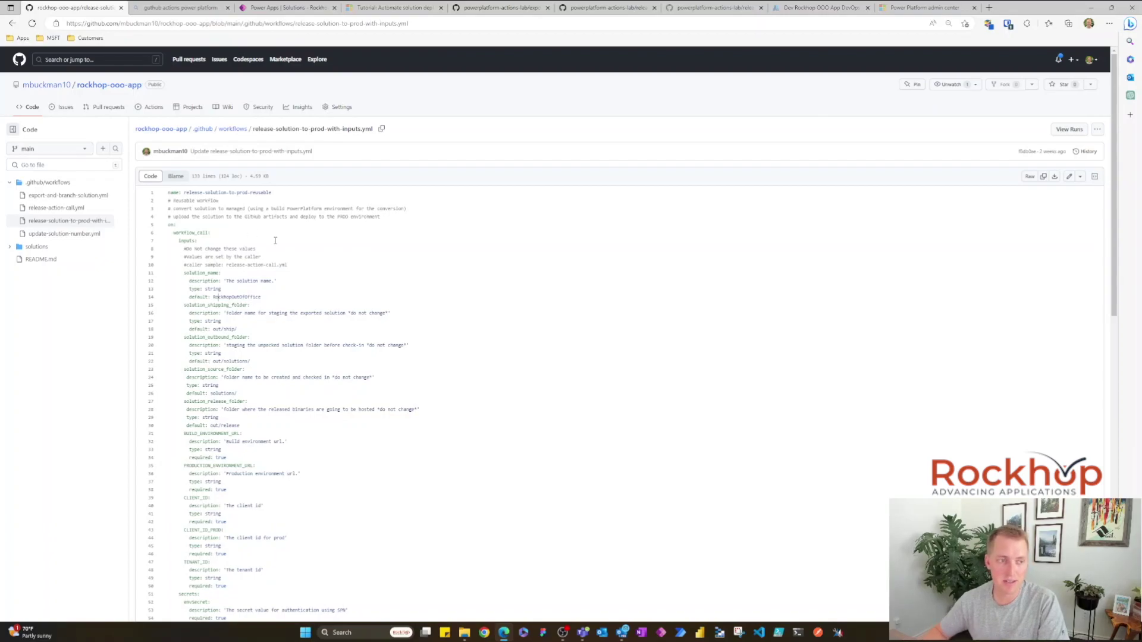
left_click(76, 209)
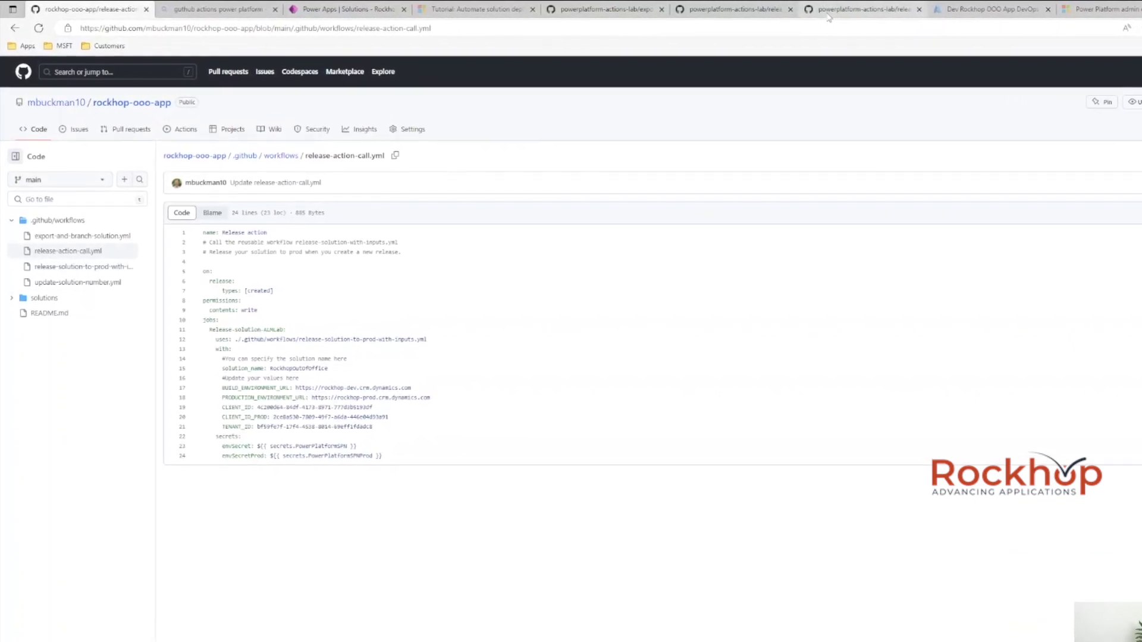
left_click(830, 12)
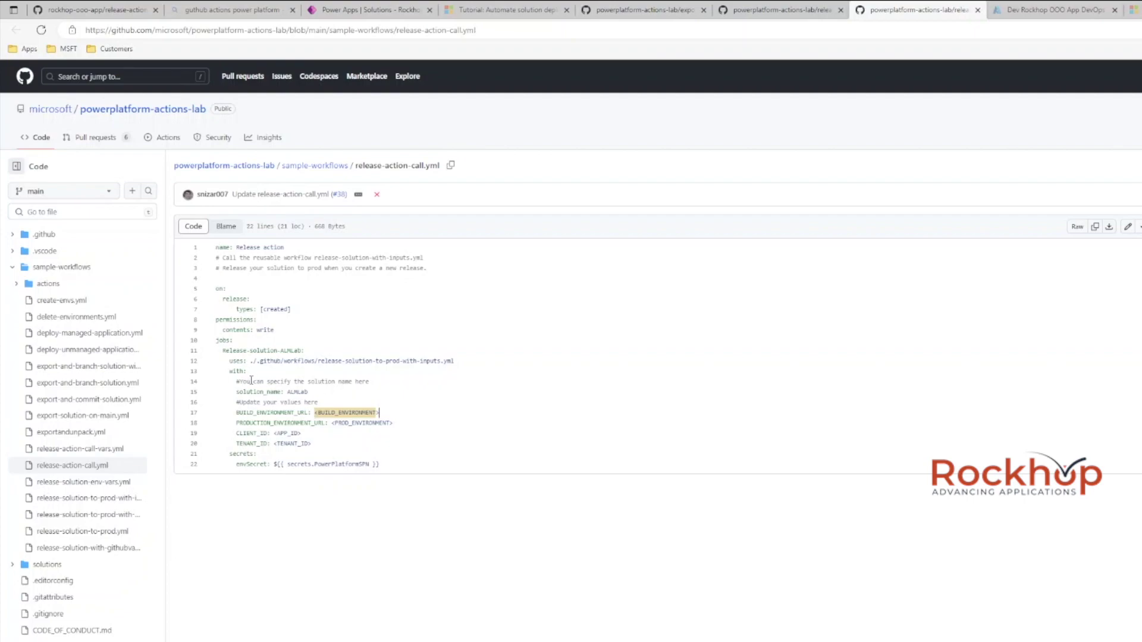
left_click_drag(218, 249, 416, 485)
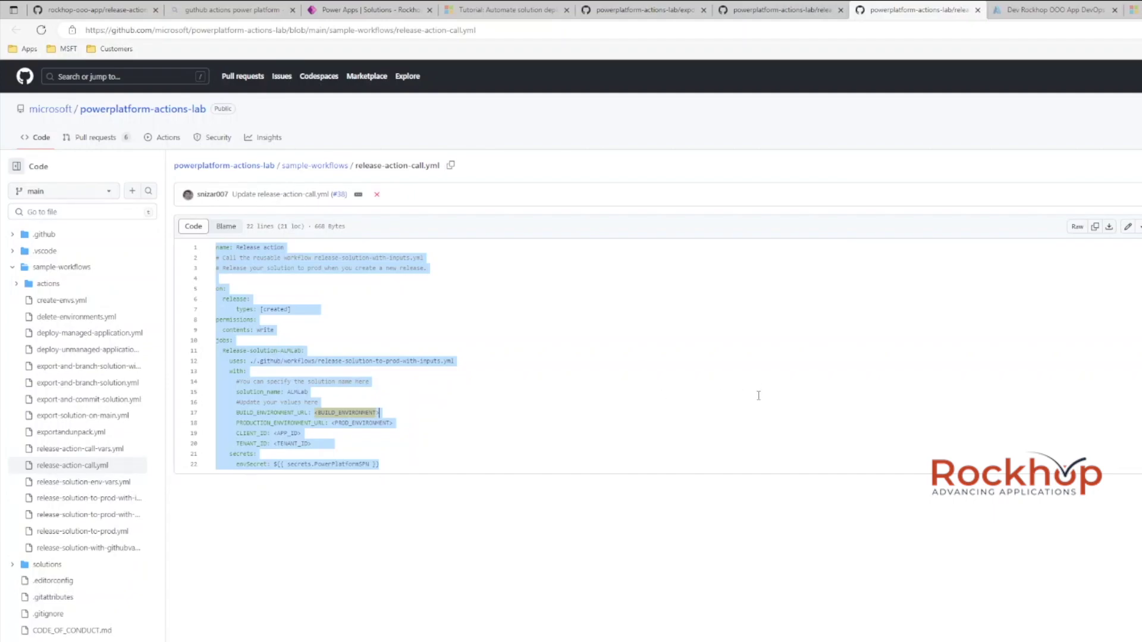
Review the build and production environment URLs, client IDs and tenant ID in release-action-call.yml of the rockhop-ooo-app repository.
left_click(100, 12)
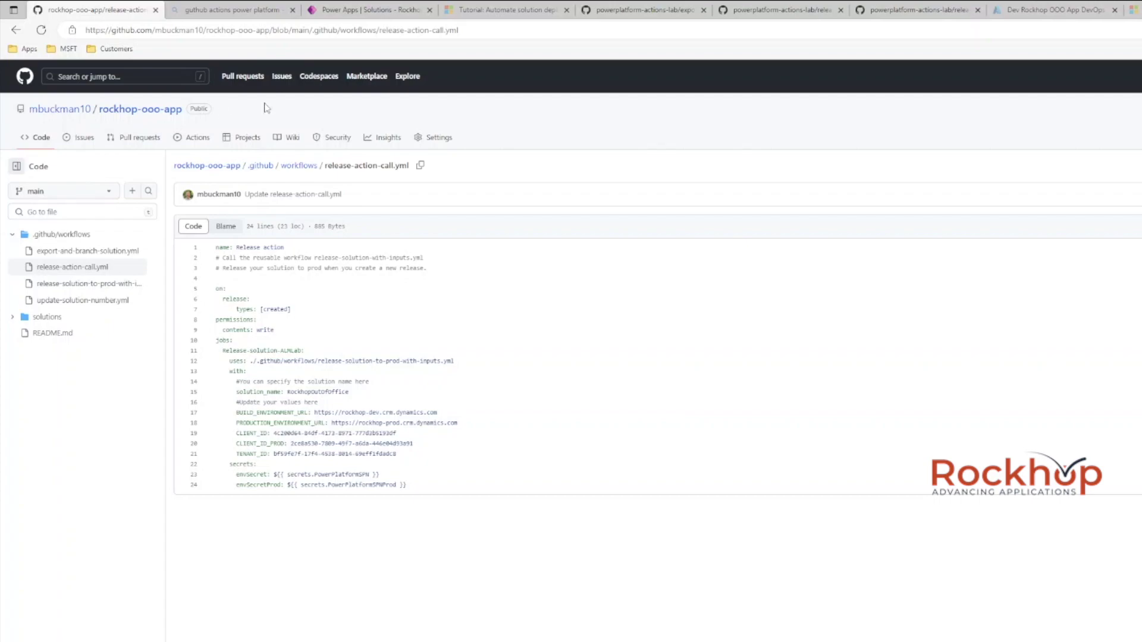
left_click(511, 422)
left_click_drag(318, 413, 438, 413)
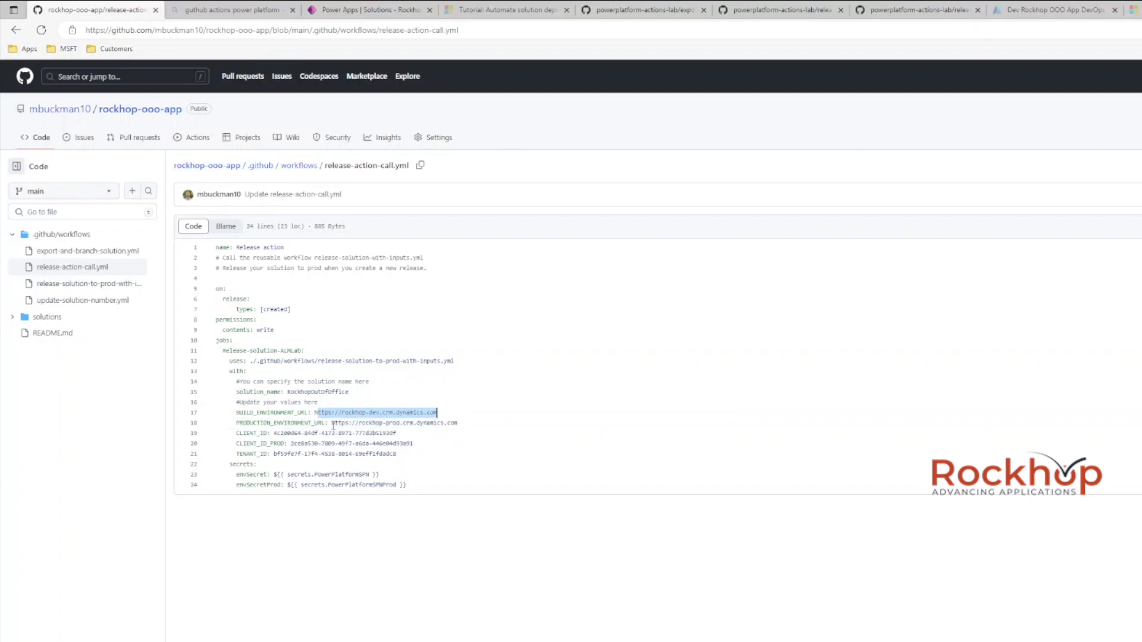
left_click_drag(312, 413, 449, 410)
left_click_drag(334, 426, 454, 433)
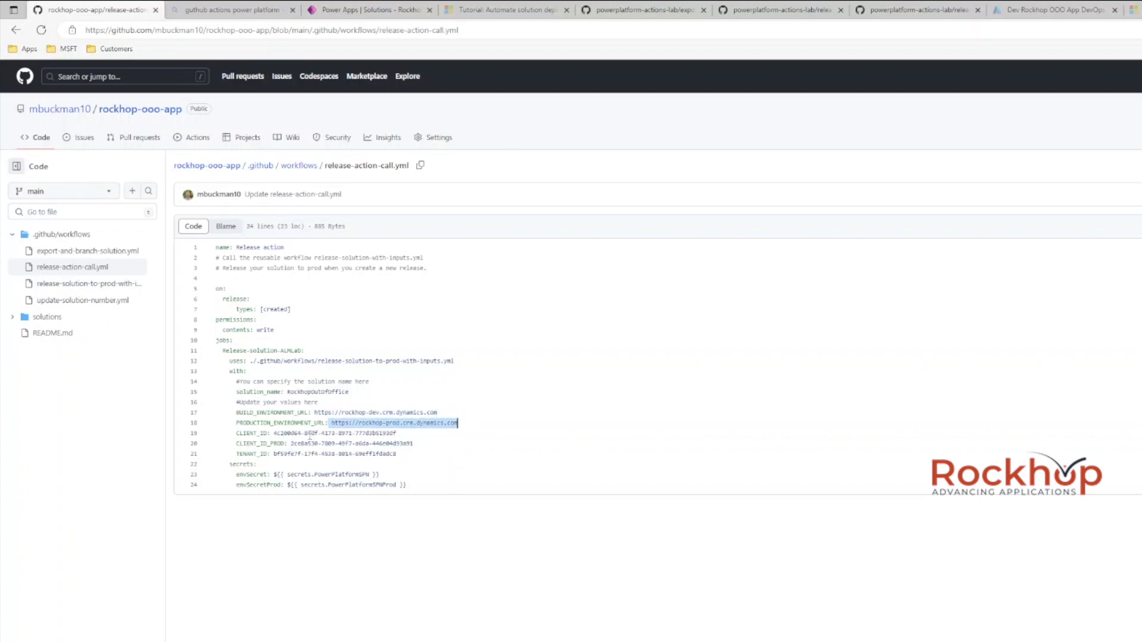
left_click_drag(271, 438, 300, 445)
double_click(300, 444)
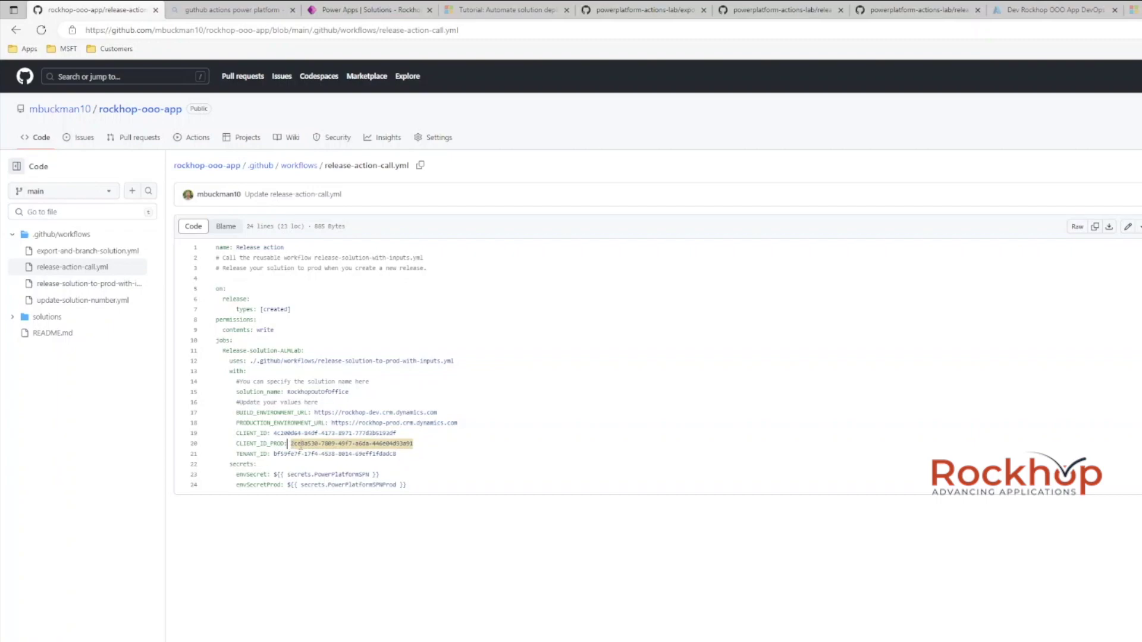
left_click(299, 446)
left_click_drag(270, 454, 407, 454)
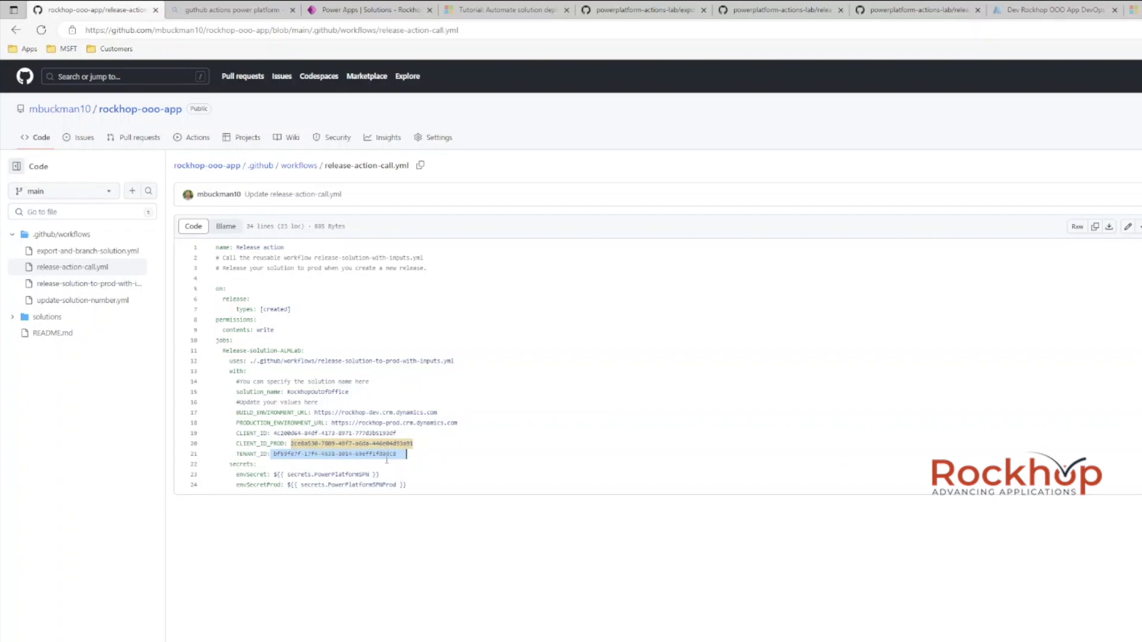
left_click(386, 454)
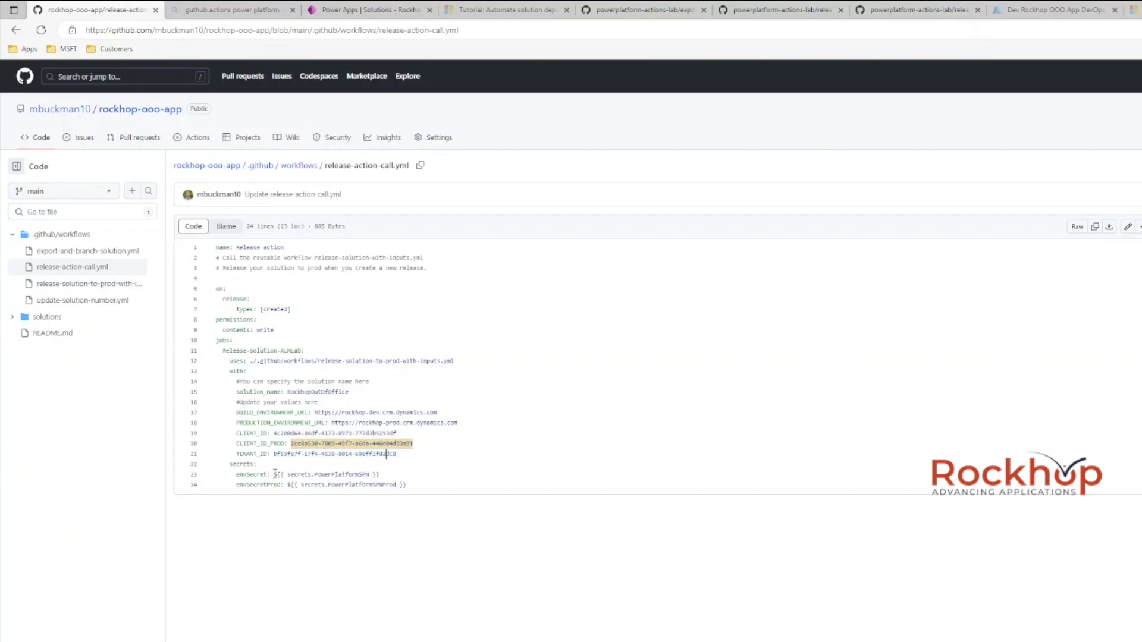
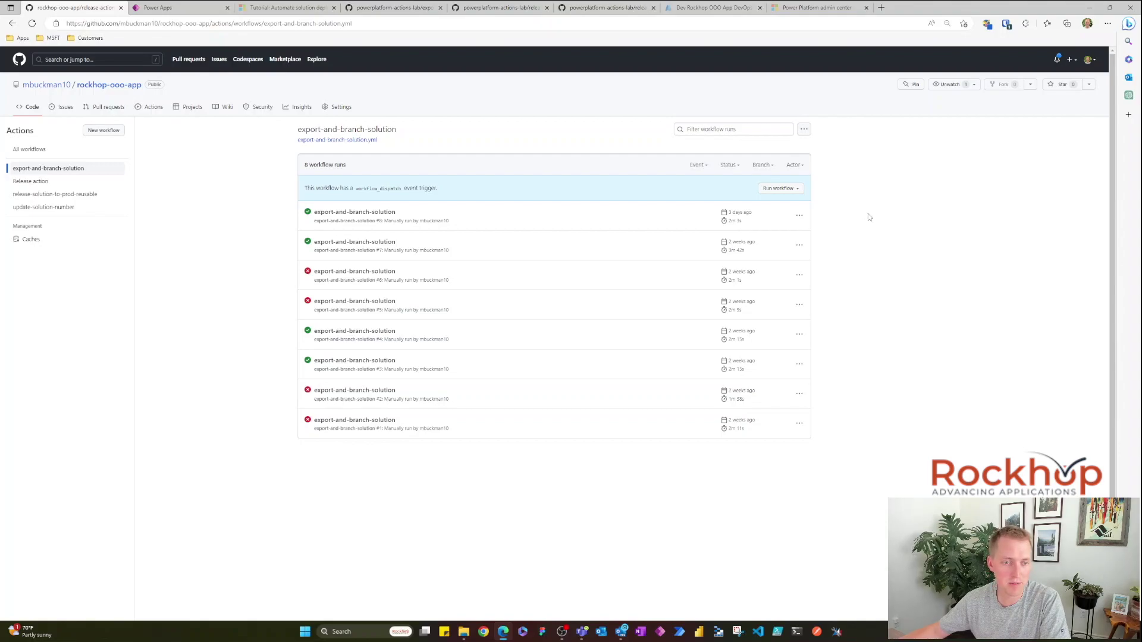
Run the export-and-branch-solution workflow from the main branch for the RockhopOutOfOffice solution with the default folder names.
left_click(780, 189)
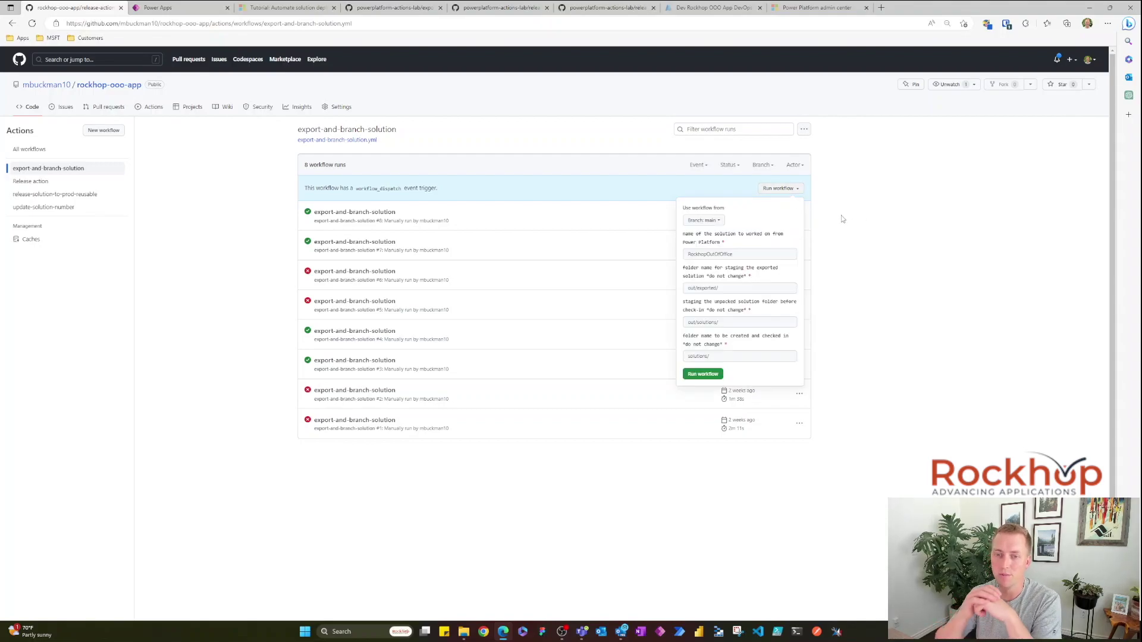
left_click(716, 375)
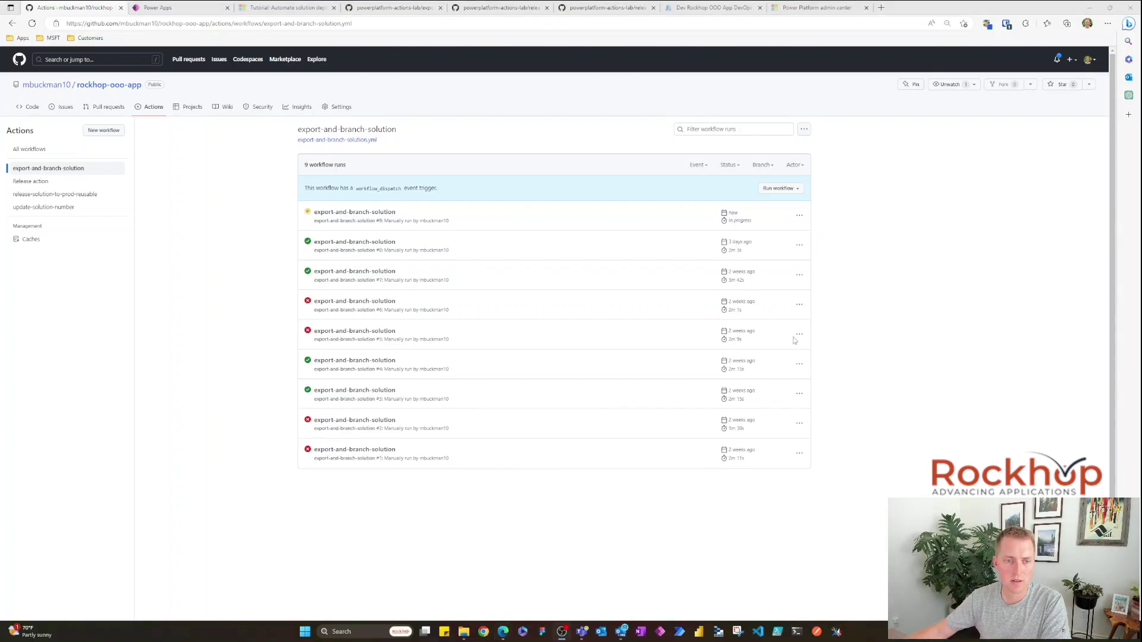
Open the export-from-dev job of the new workflow run and examine its export-solution and unpack-solution logs.
left_click(363, 212)
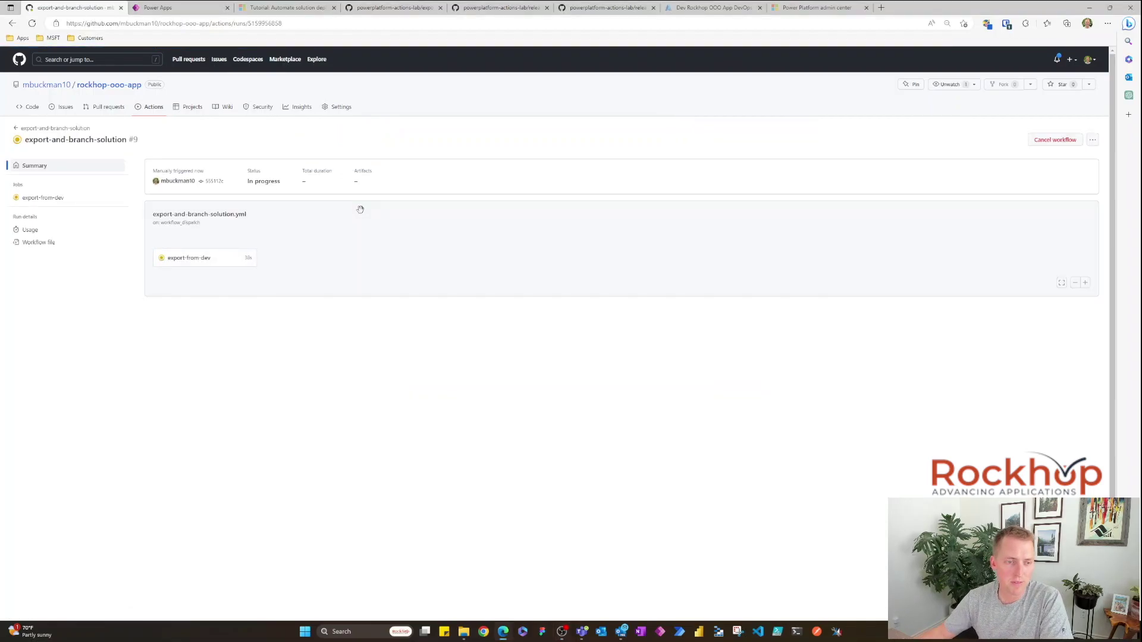
left_click(245, 255)
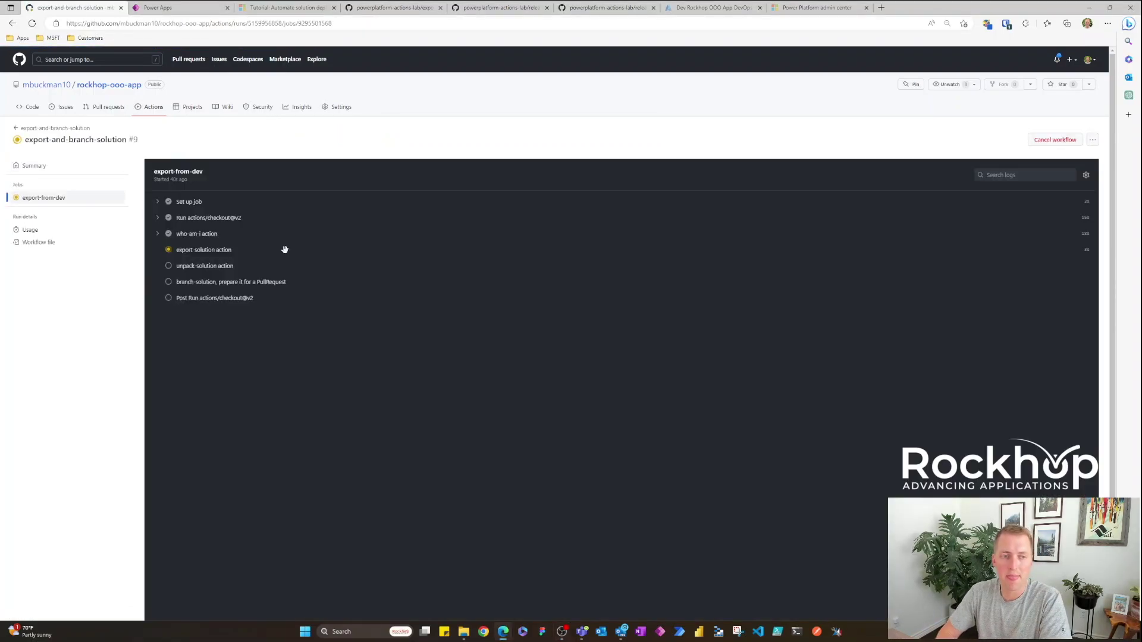
left_click(285, 250)
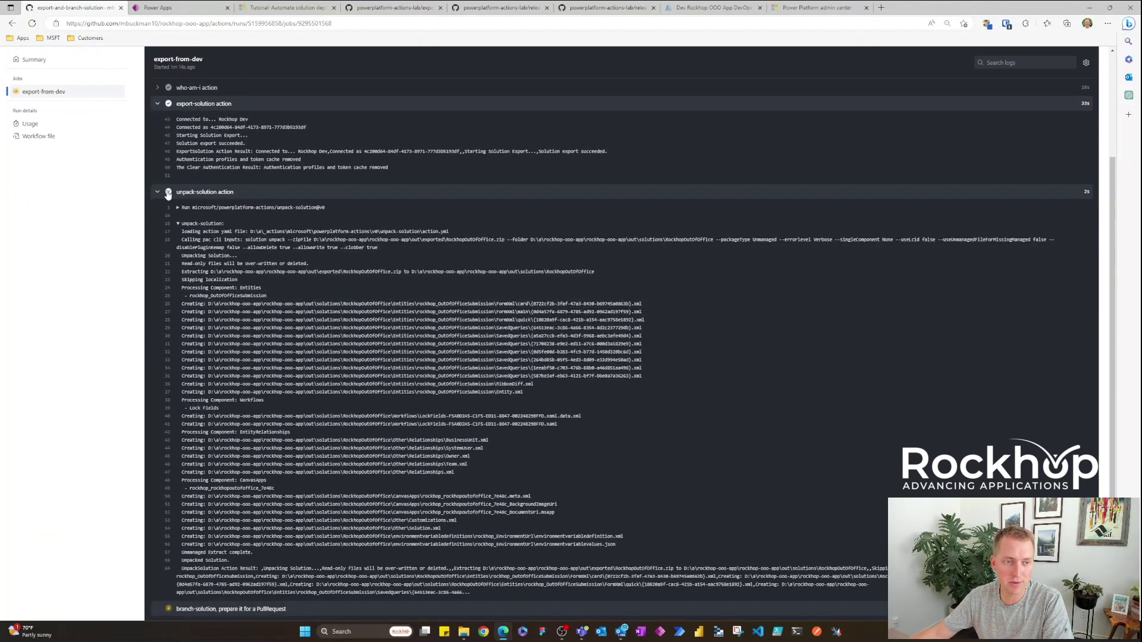
left_click(159, 192)
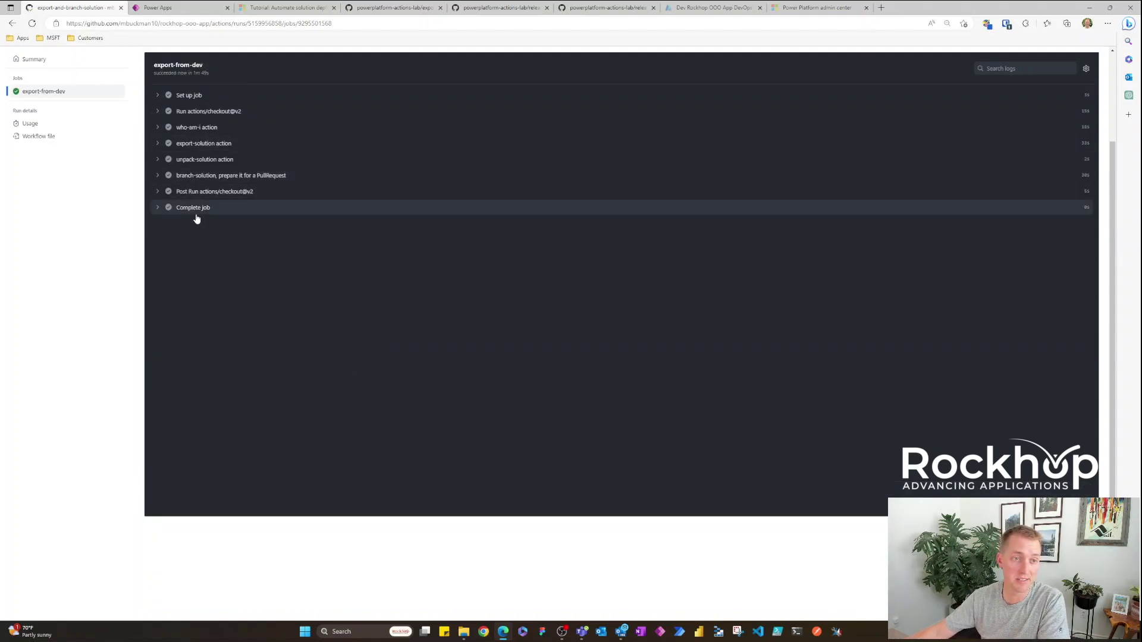
scroll(21, 83, "up", 2)
left_click(27, 106)
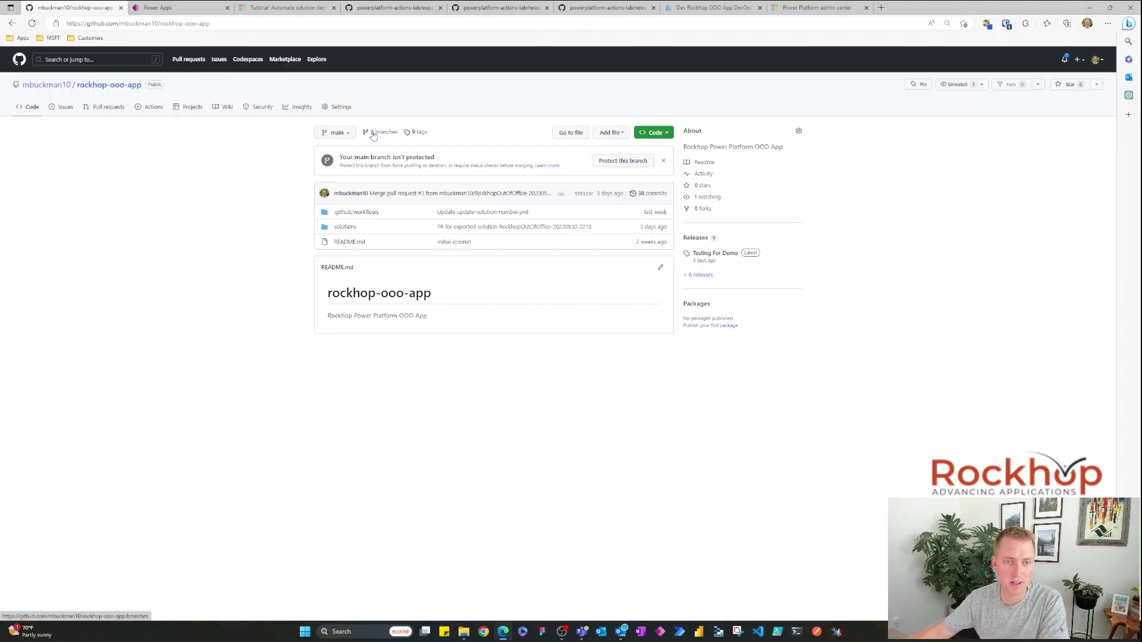
left_click(347, 137)
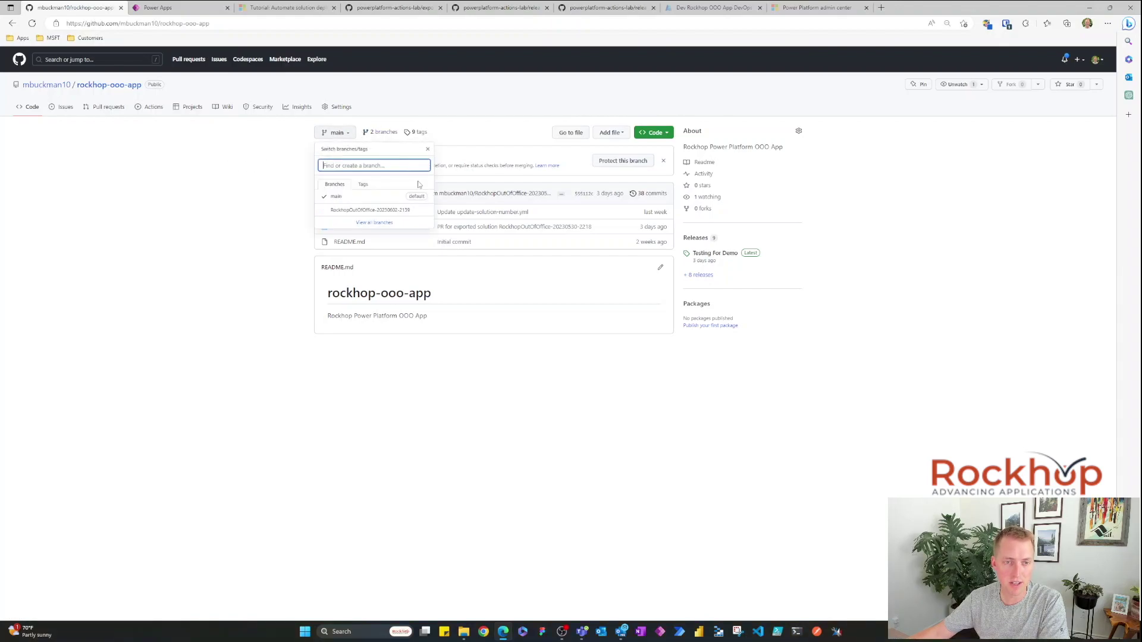
left_click(350, 212)
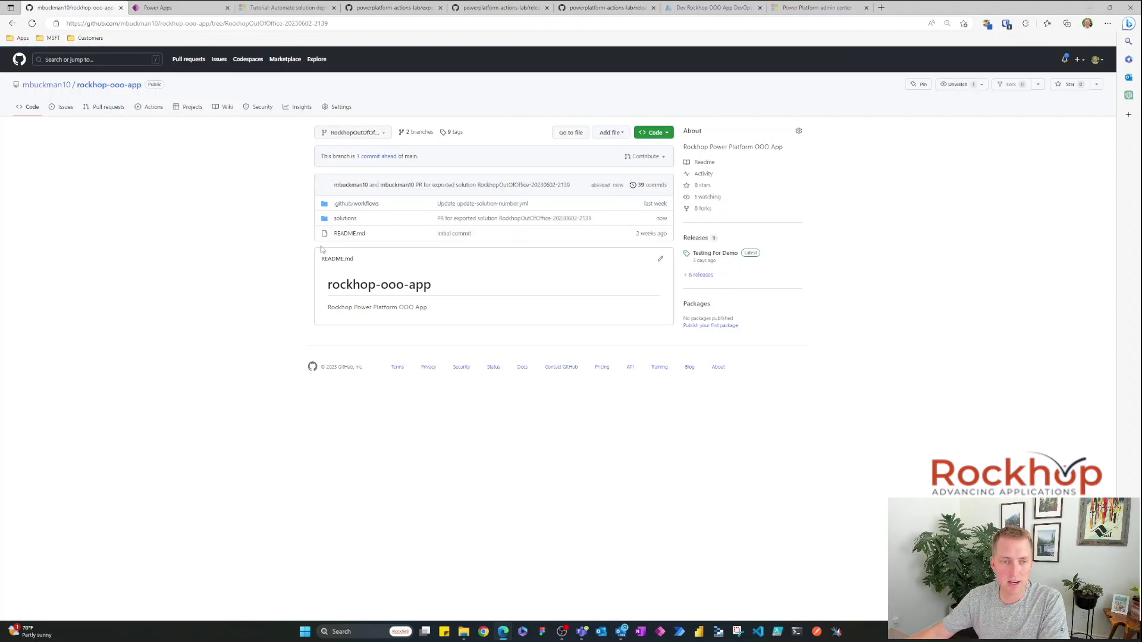
left_click(345, 219)
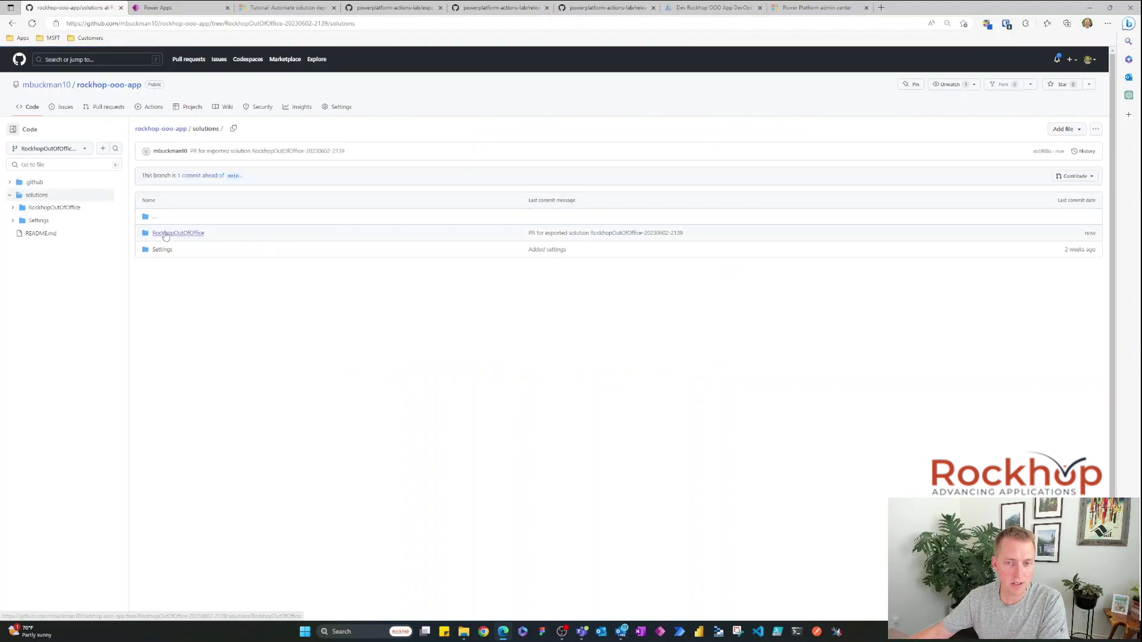
left_click(171, 230)
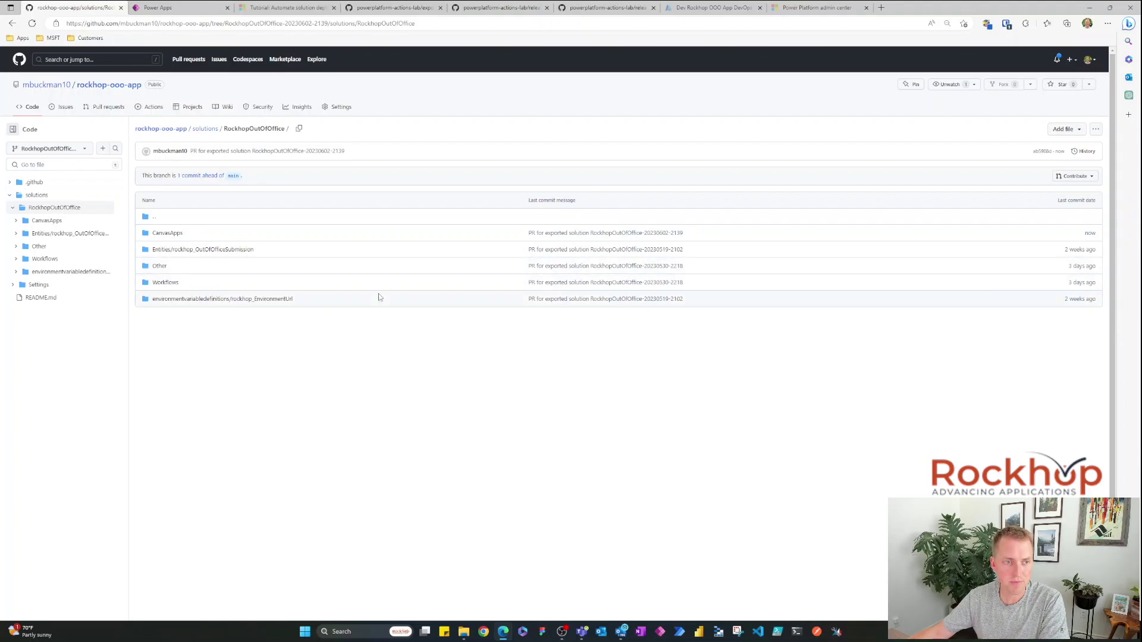
left_click(108, 108)
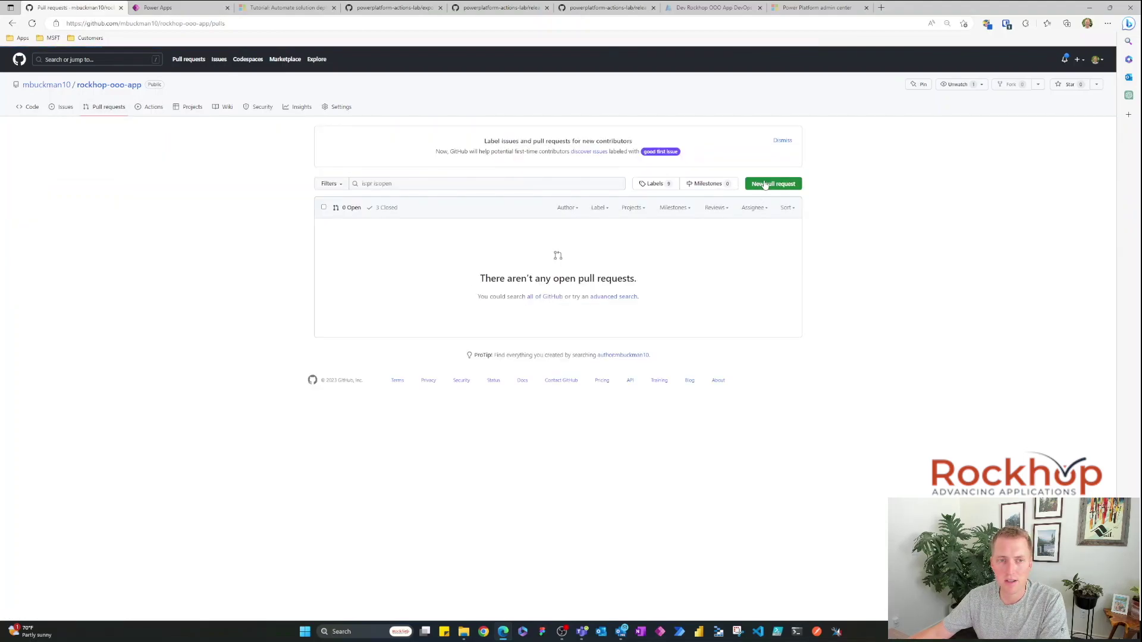
left_click(769, 185)
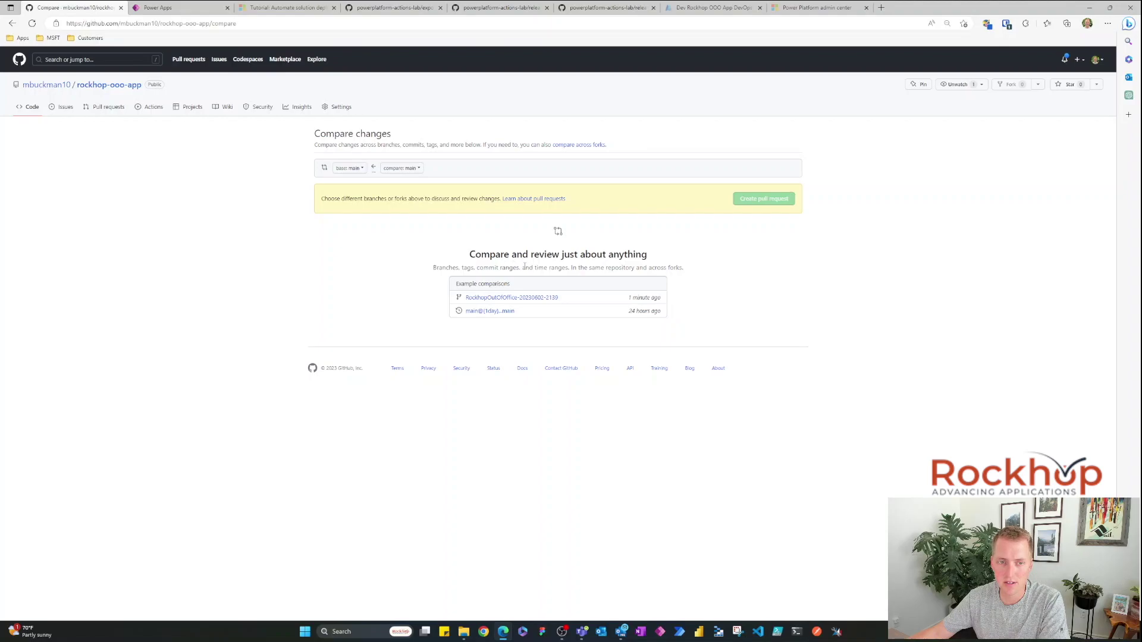
left_click(349, 167)
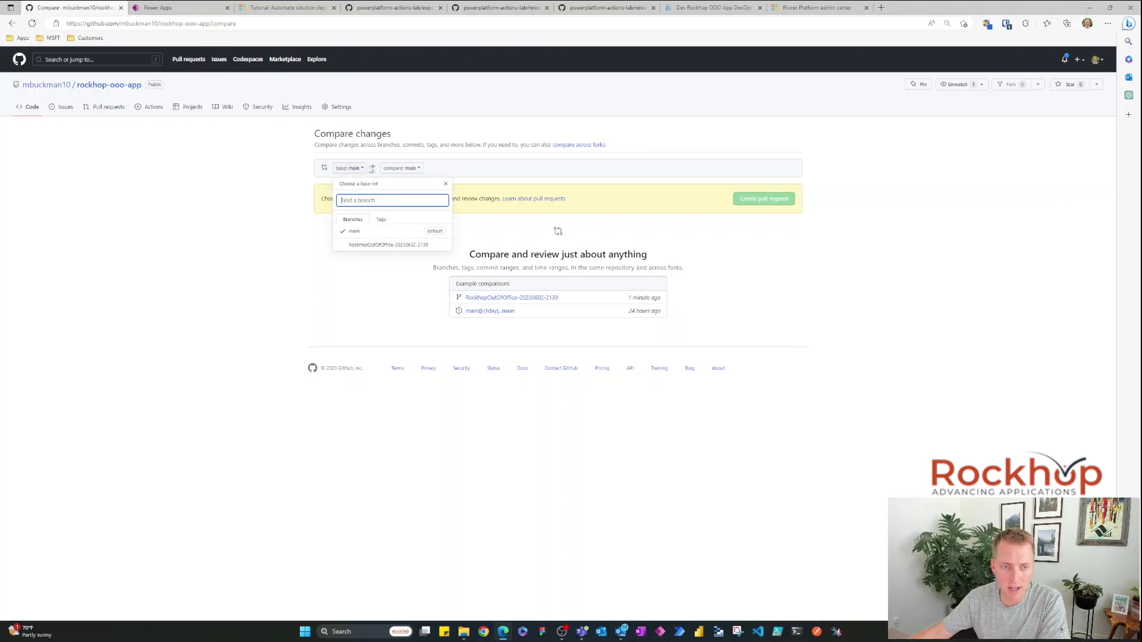
key("Escape")
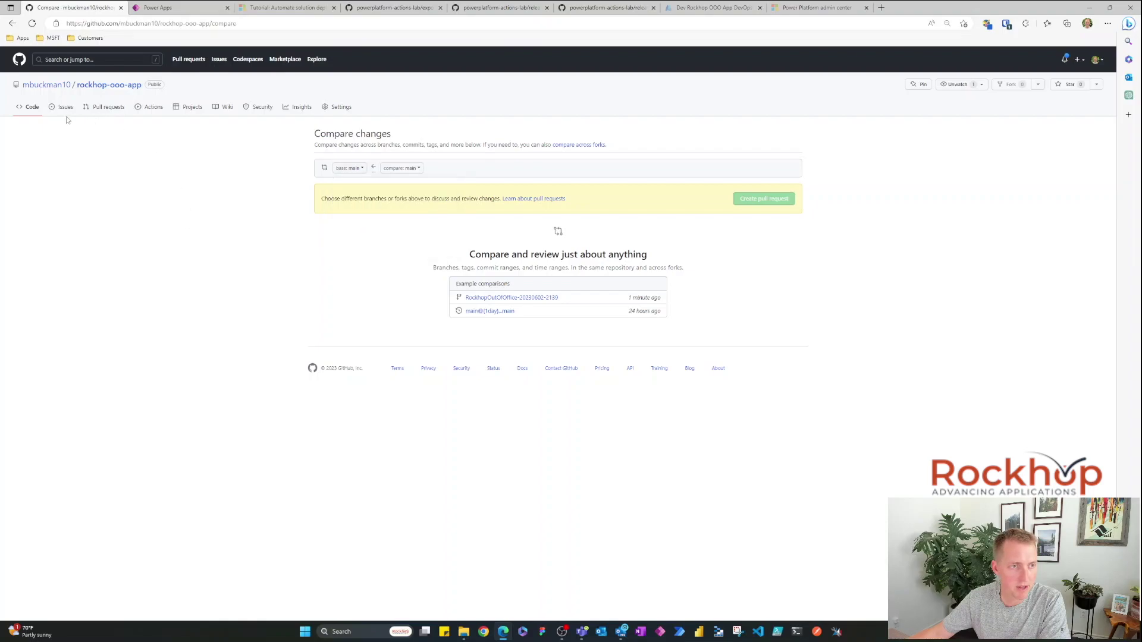
left_click(28, 107)
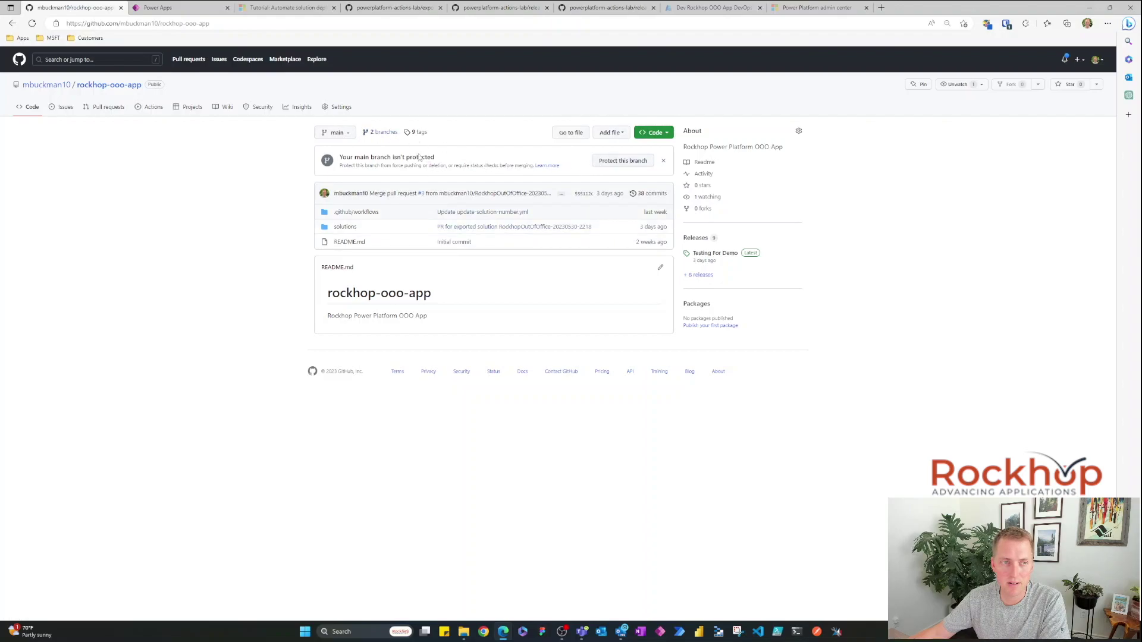
left_click(108, 107)
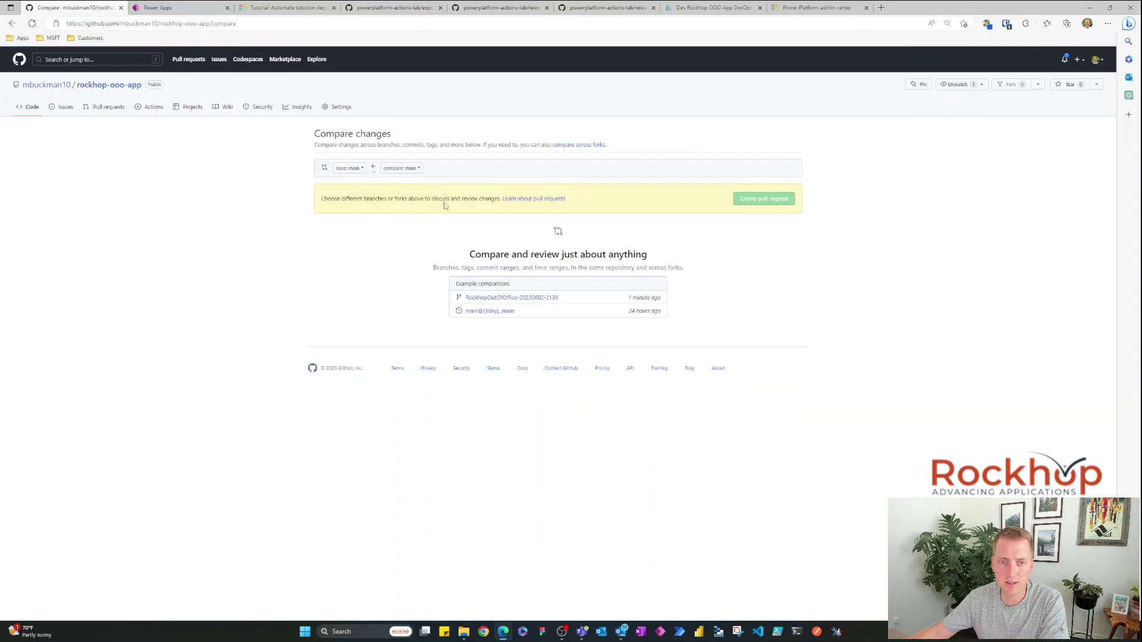
left_click(402, 168)
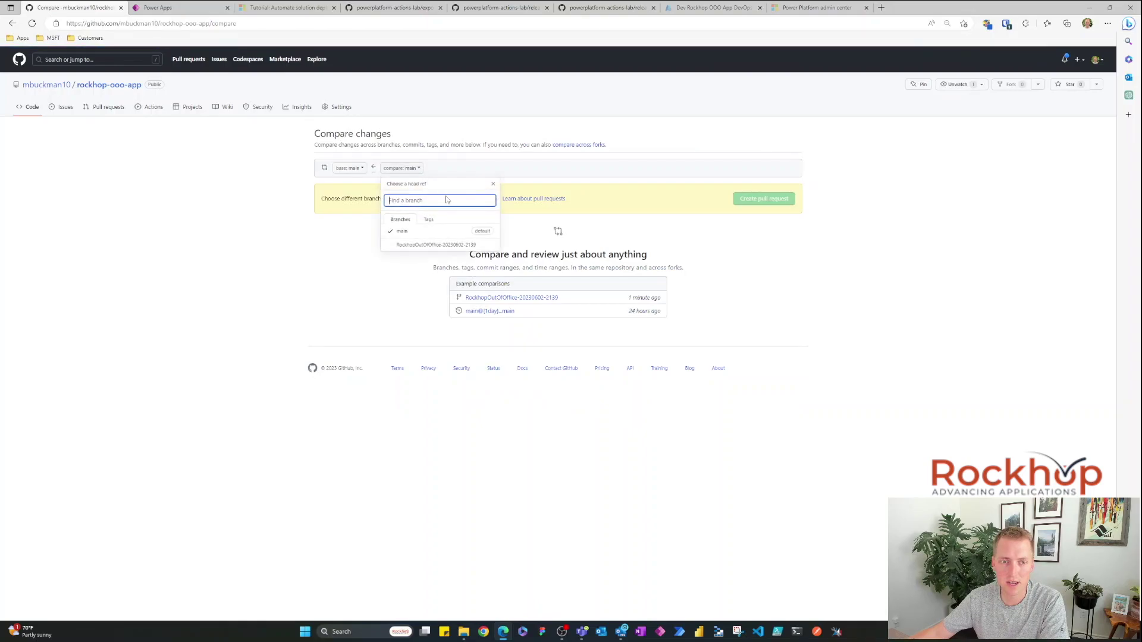
left_click(410, 244)
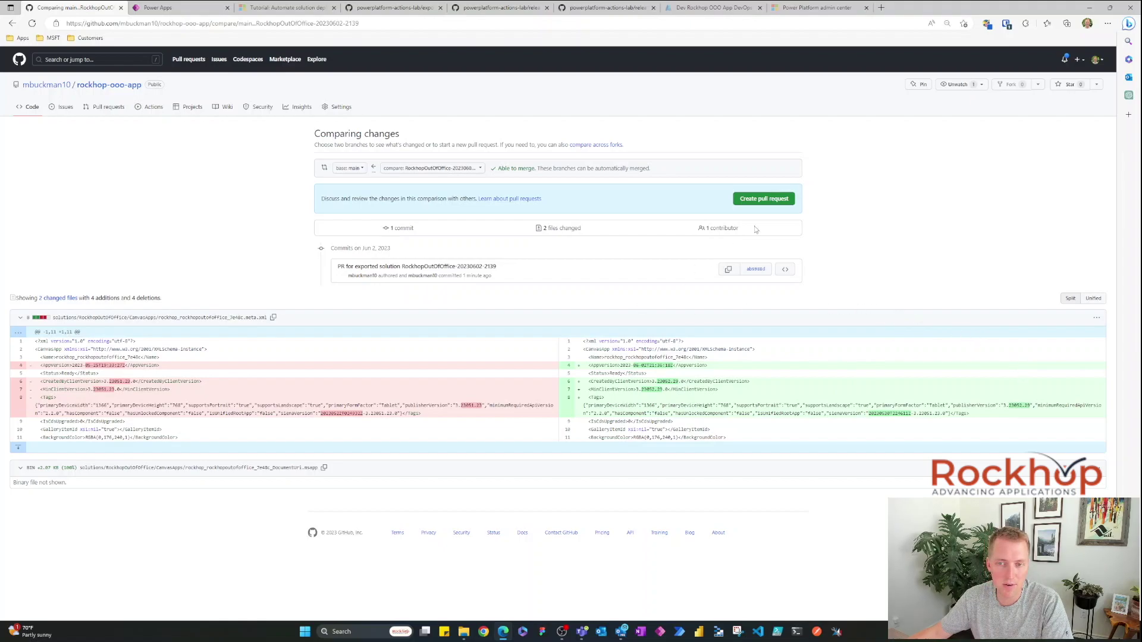
left_click(767, 201)
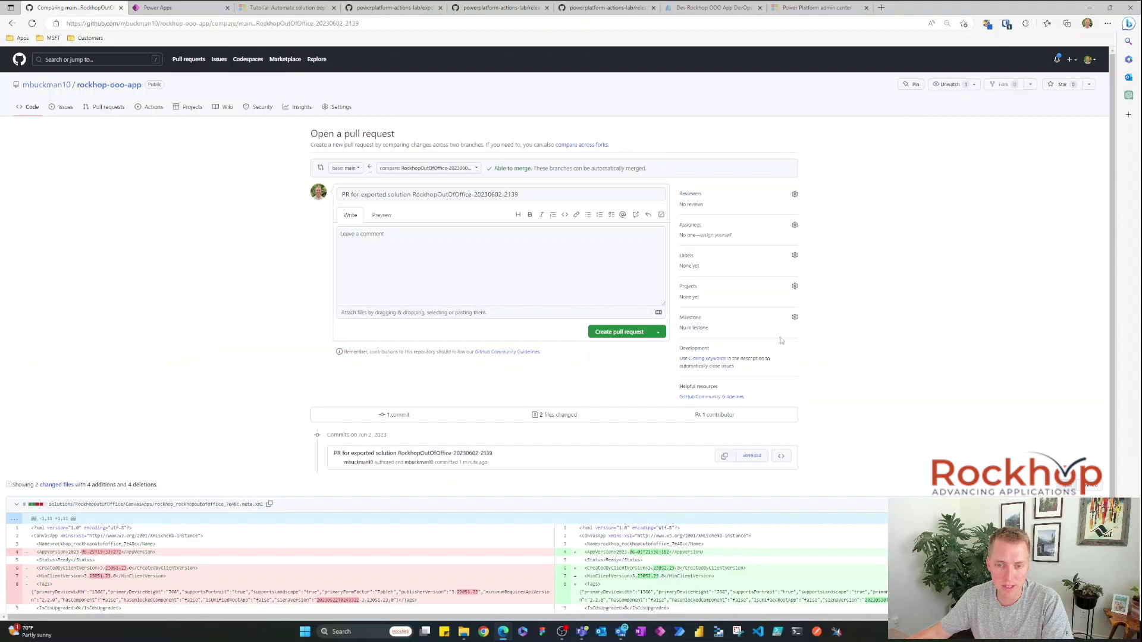
scroll(442, 321, "down", 2)
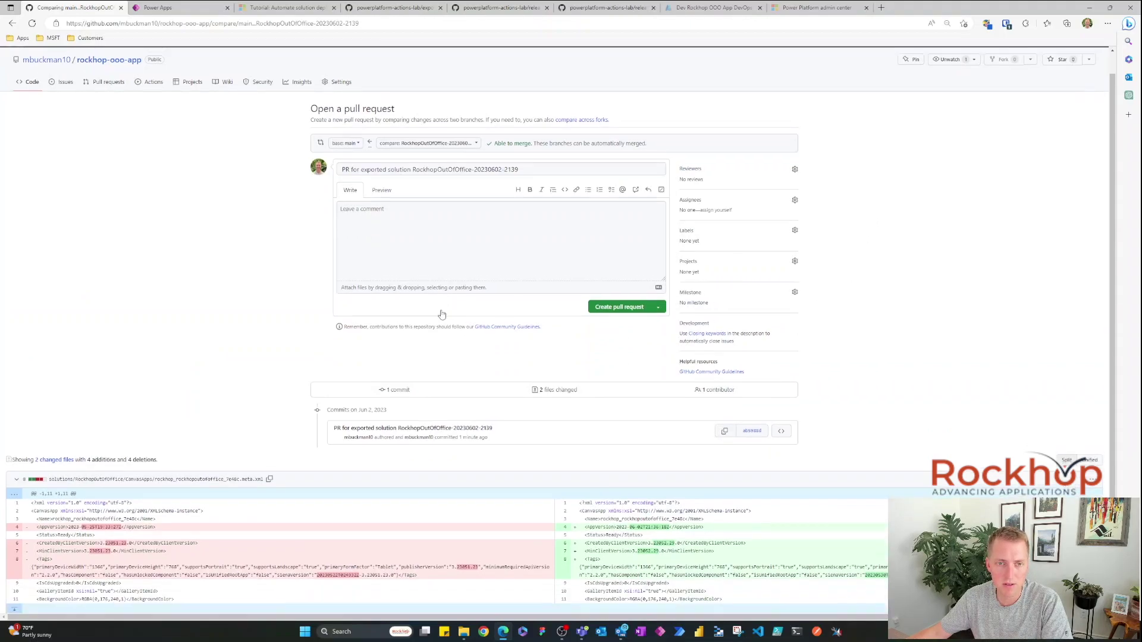
left_click(622, 219)
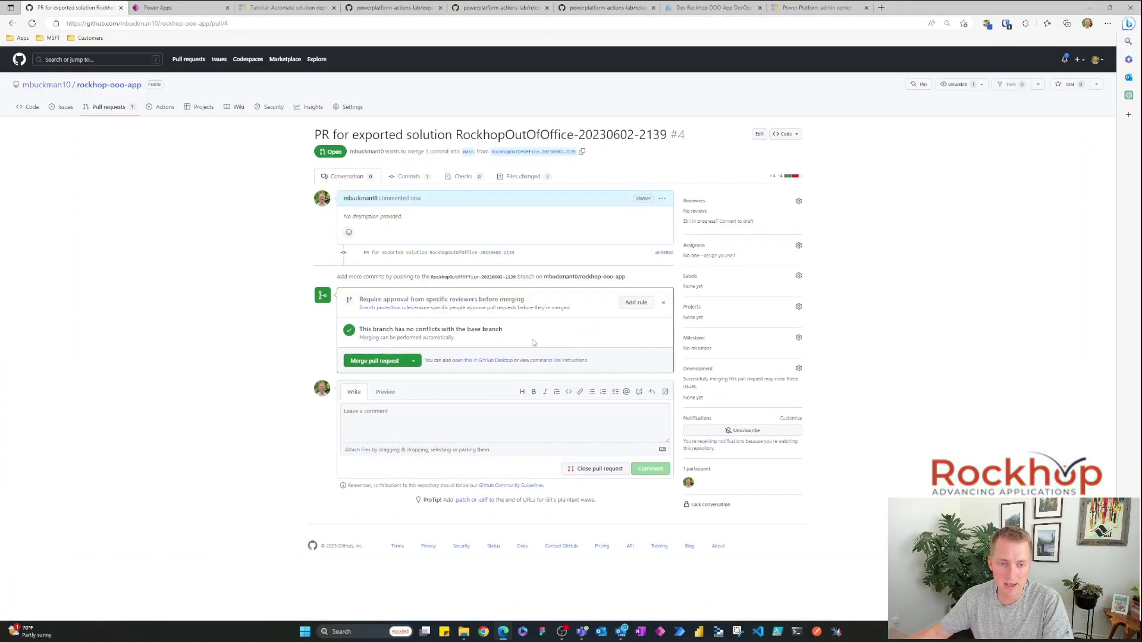
left_click(374, 363)
left_click(374, 372)
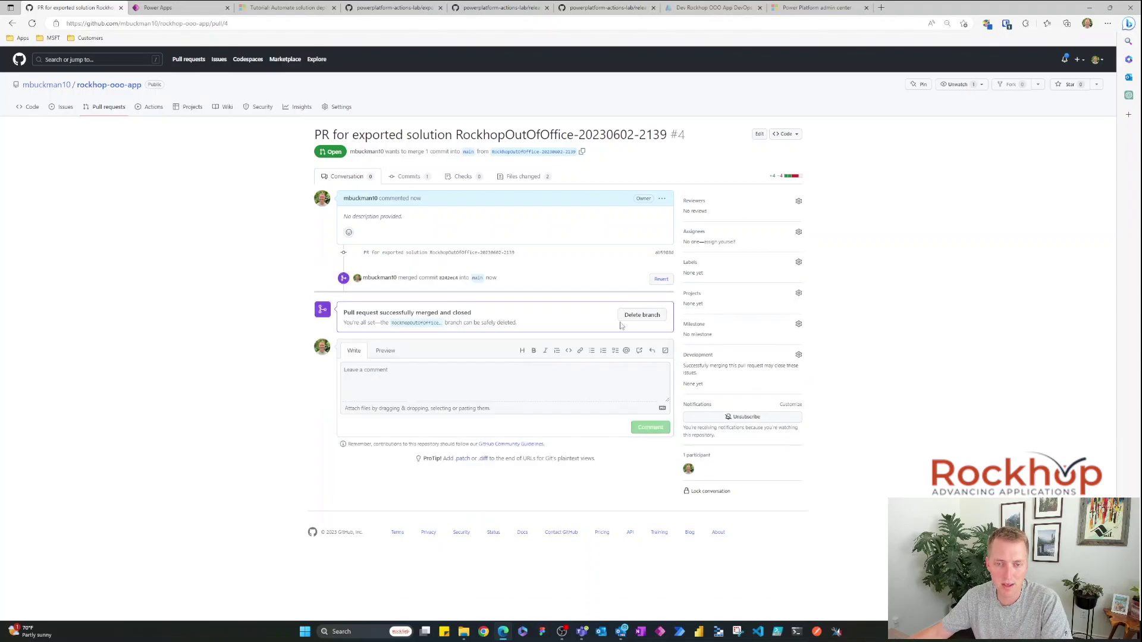
left_click(641, 315)
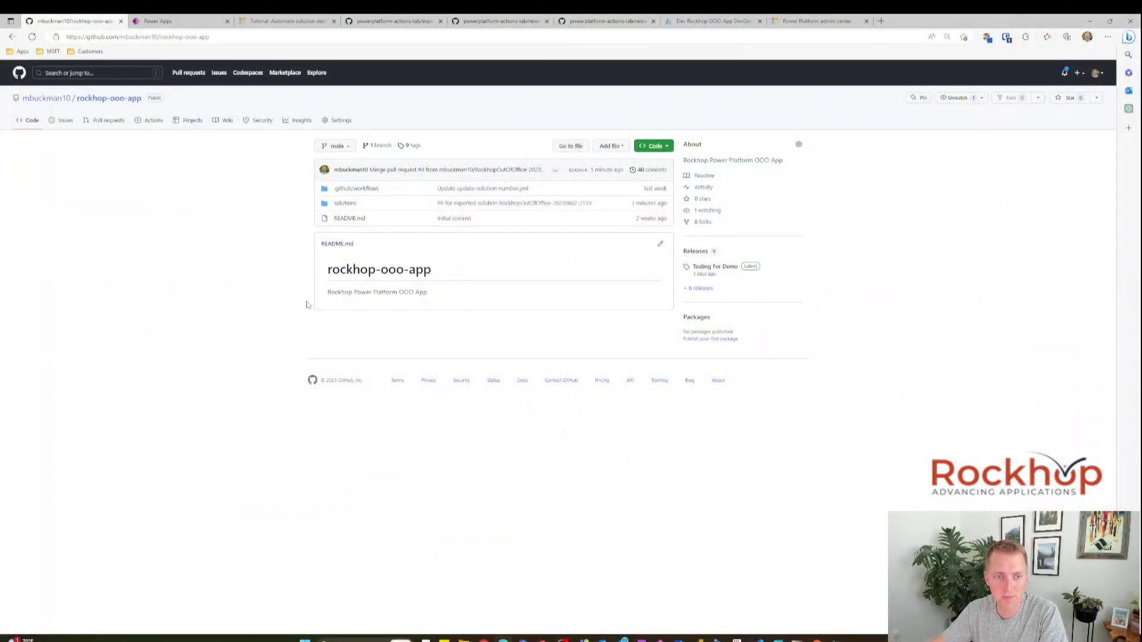
Draft a new release of the rockhop-ooo-app repository from main with a new tag V9.
left_click(696, 252)
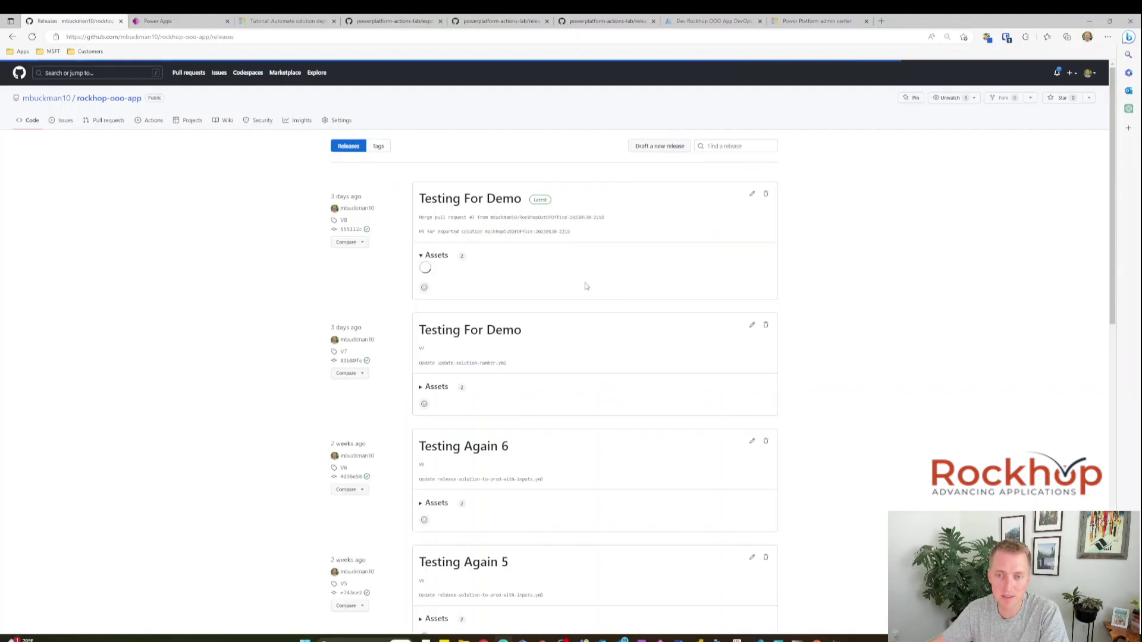
left_click(653, 148)
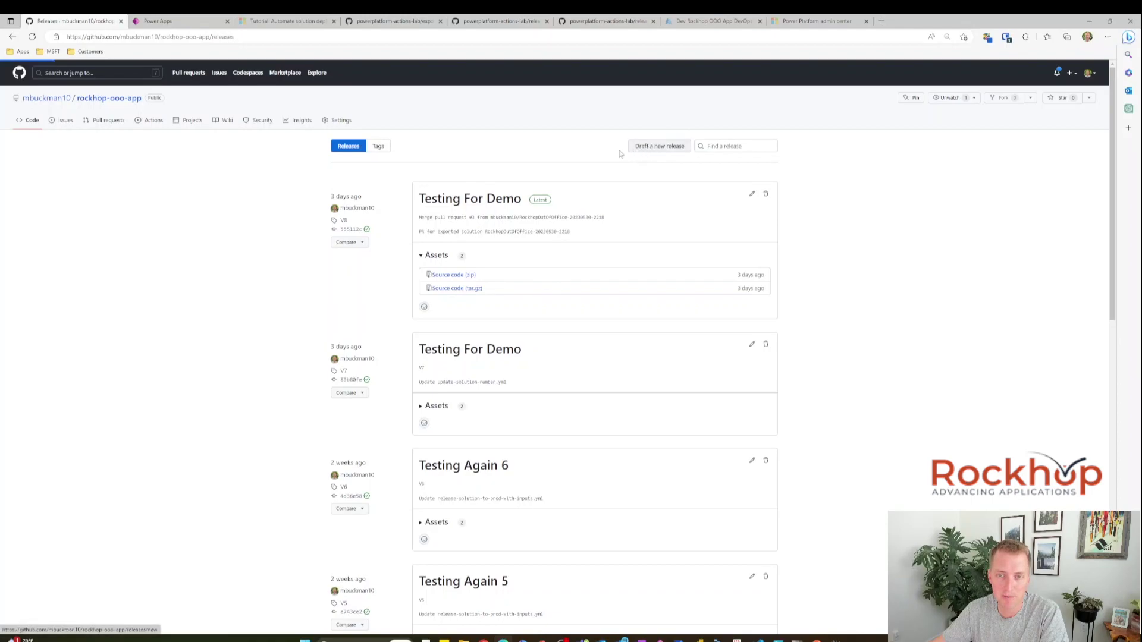
left_click(367, 178)
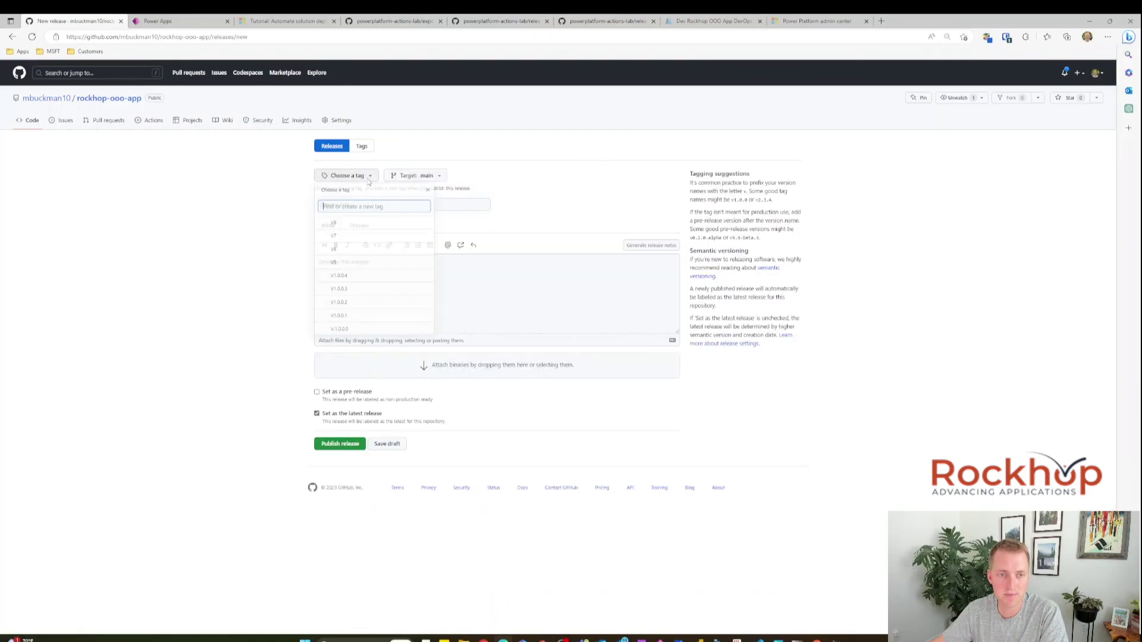
type("V9")
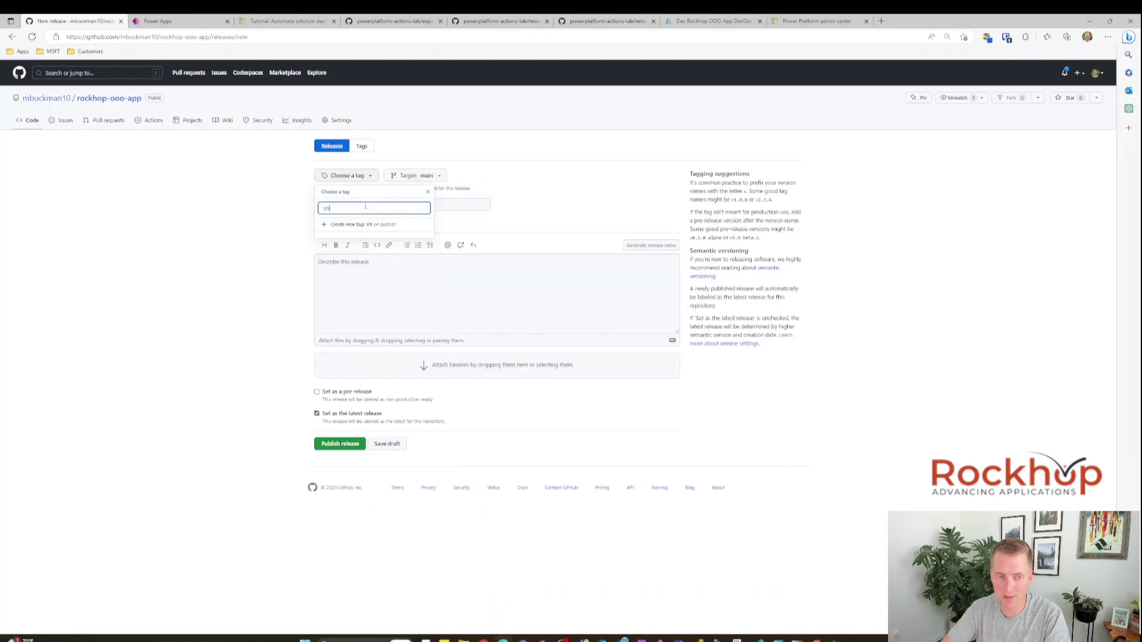
left_click(358, 225)
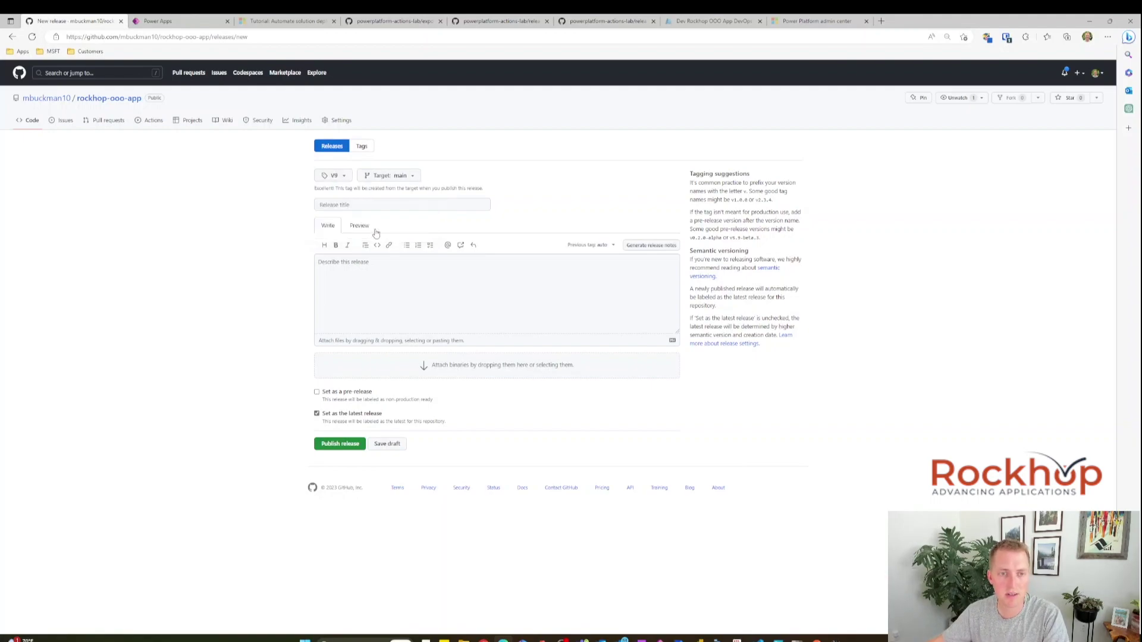
Title the release "Releasing to Production for Demo", leave its description empty and publish it as the latest release.
left_click(376, 204)
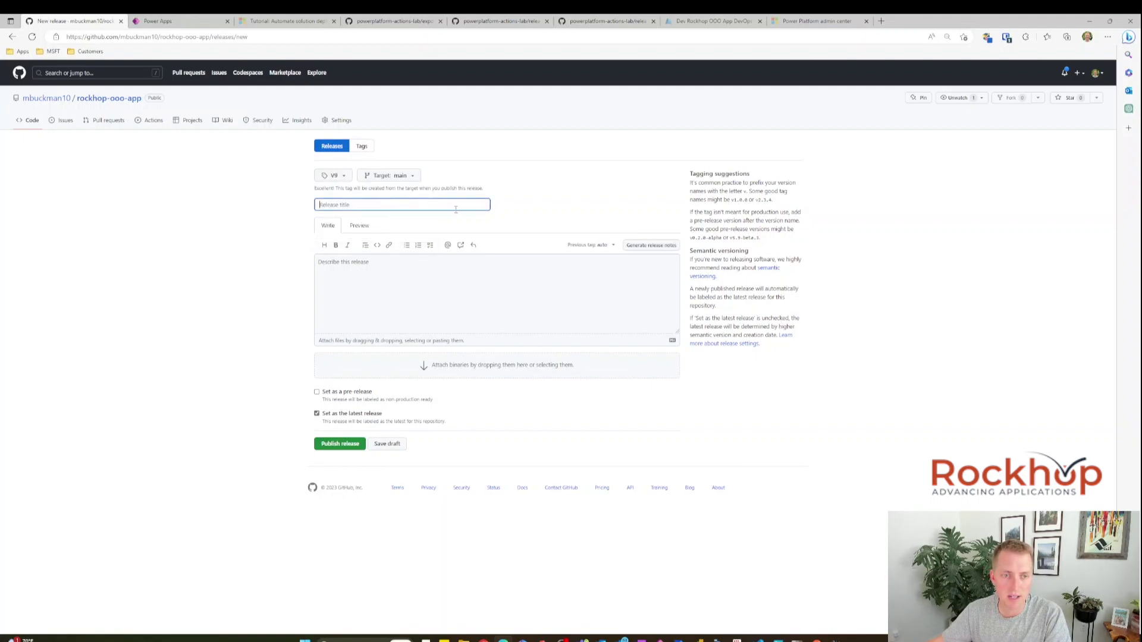
type("We are")
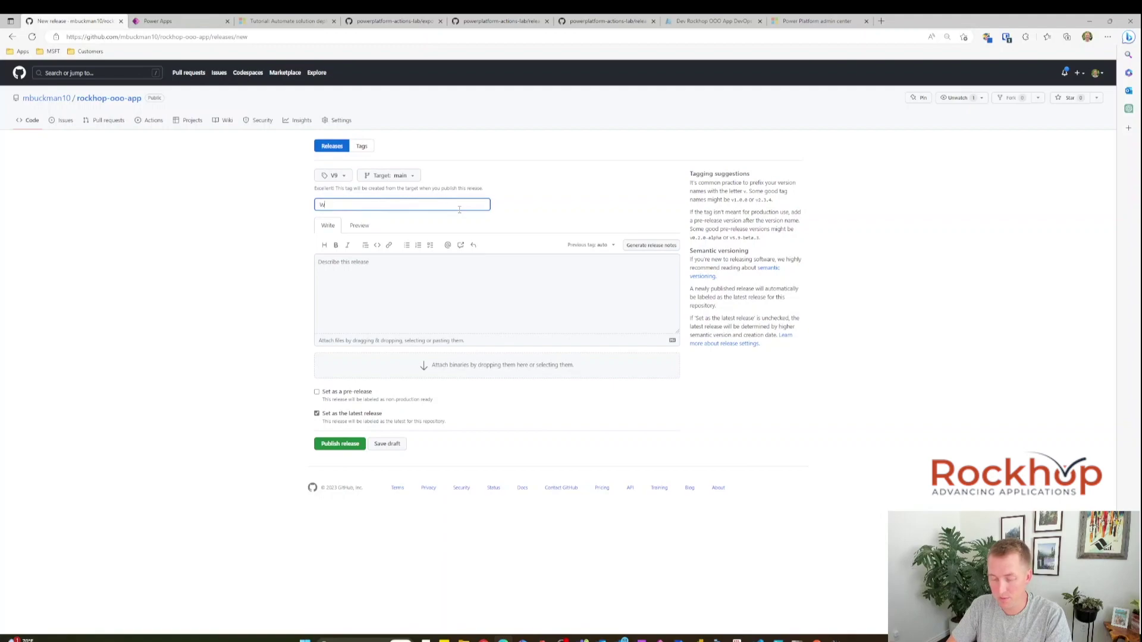
key("BackSpace")
key("BackSpace")
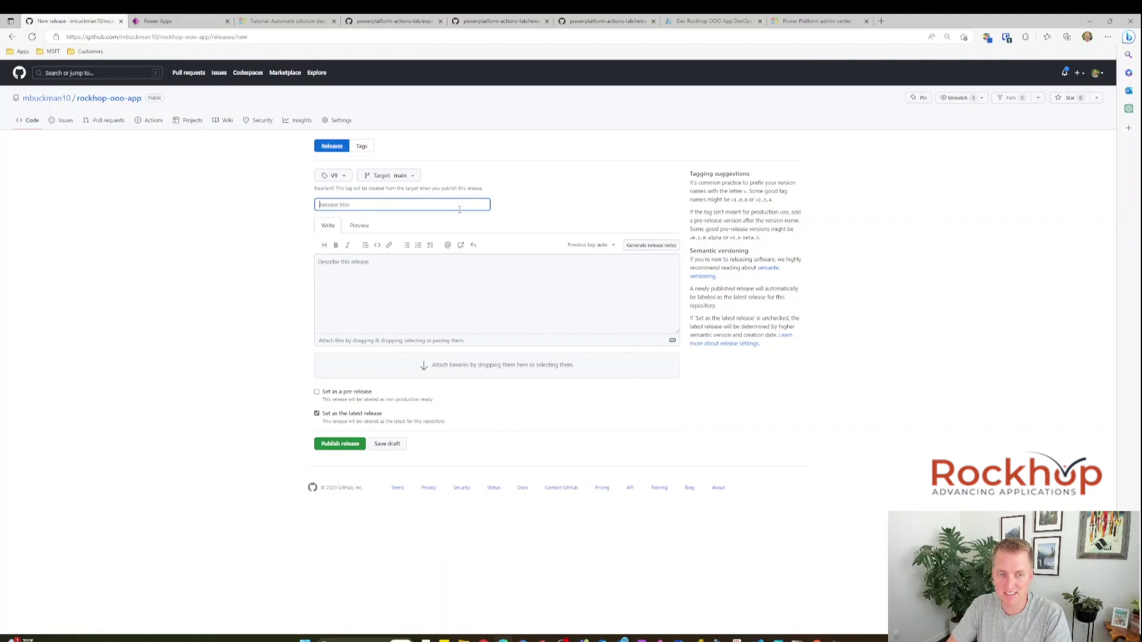
type("Releasing to")
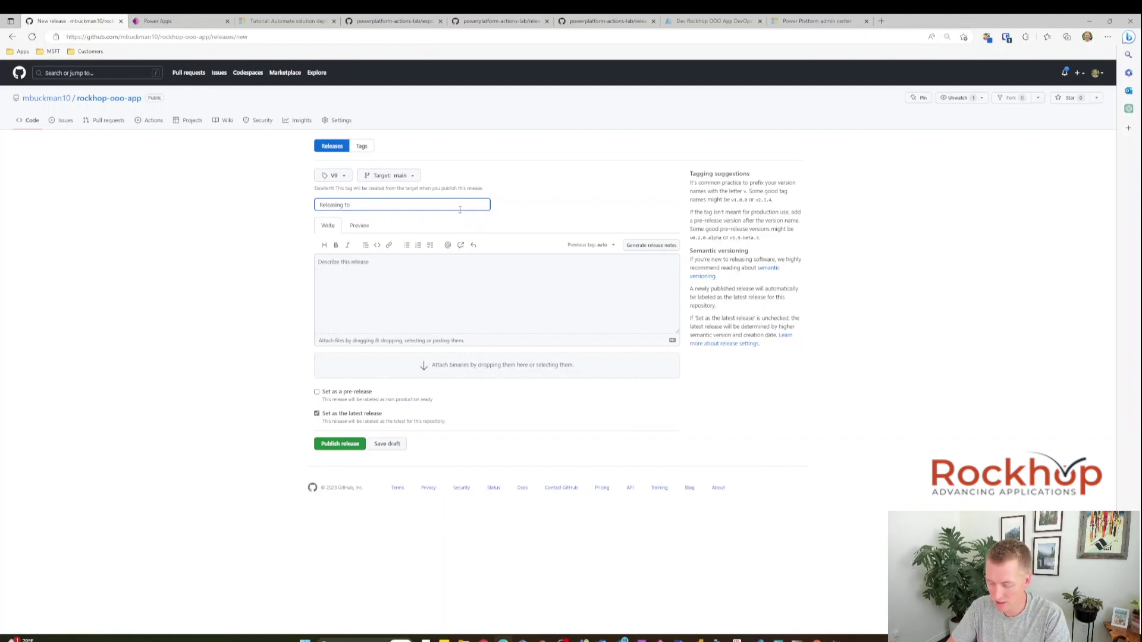
type(" Production for")
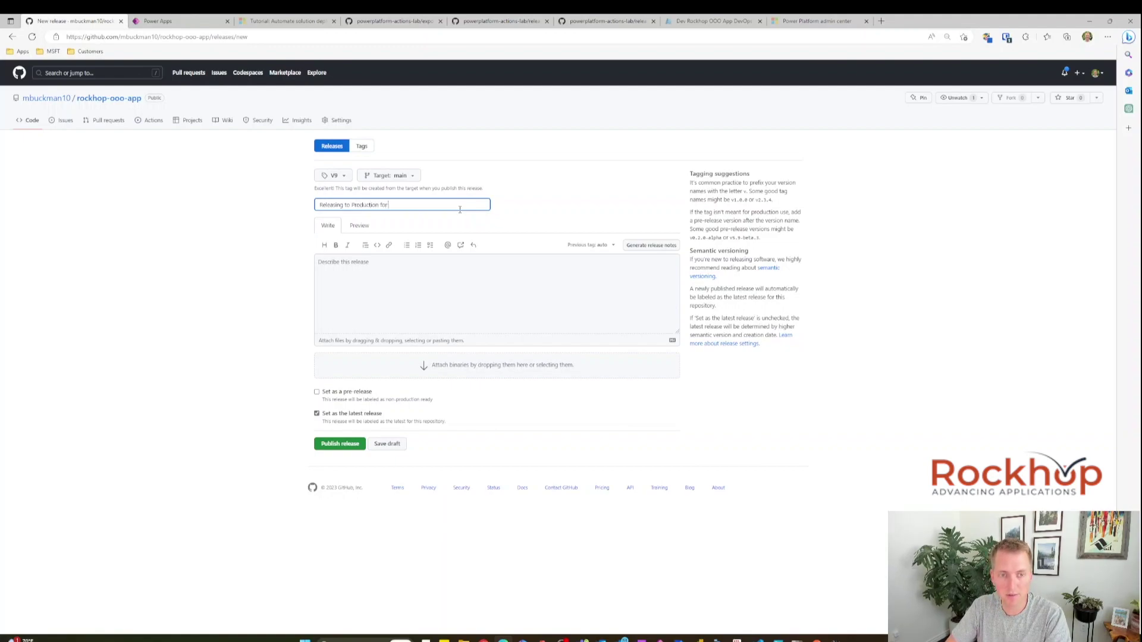
type(" Decmo")
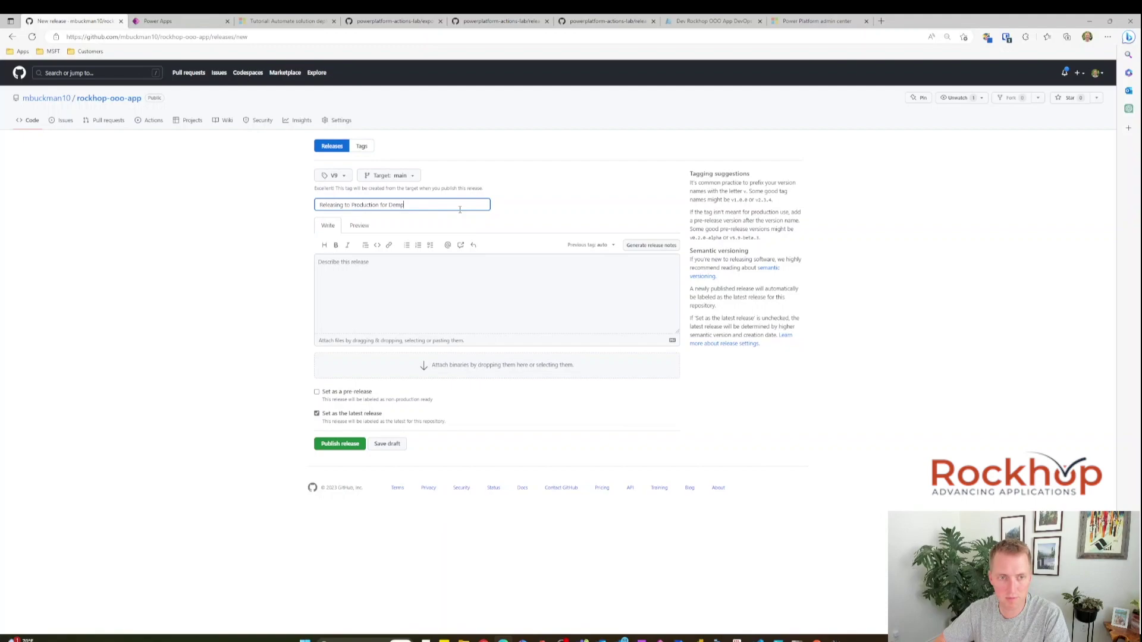
left_click(544, 292)
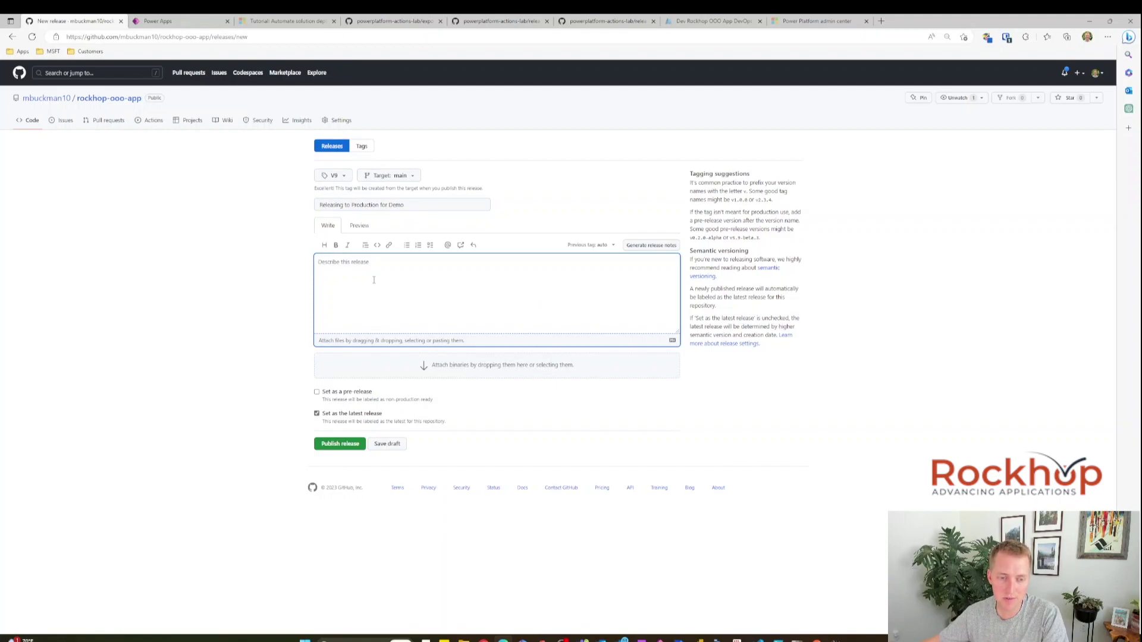
left_click(218, 357)
left_click(348, 445)
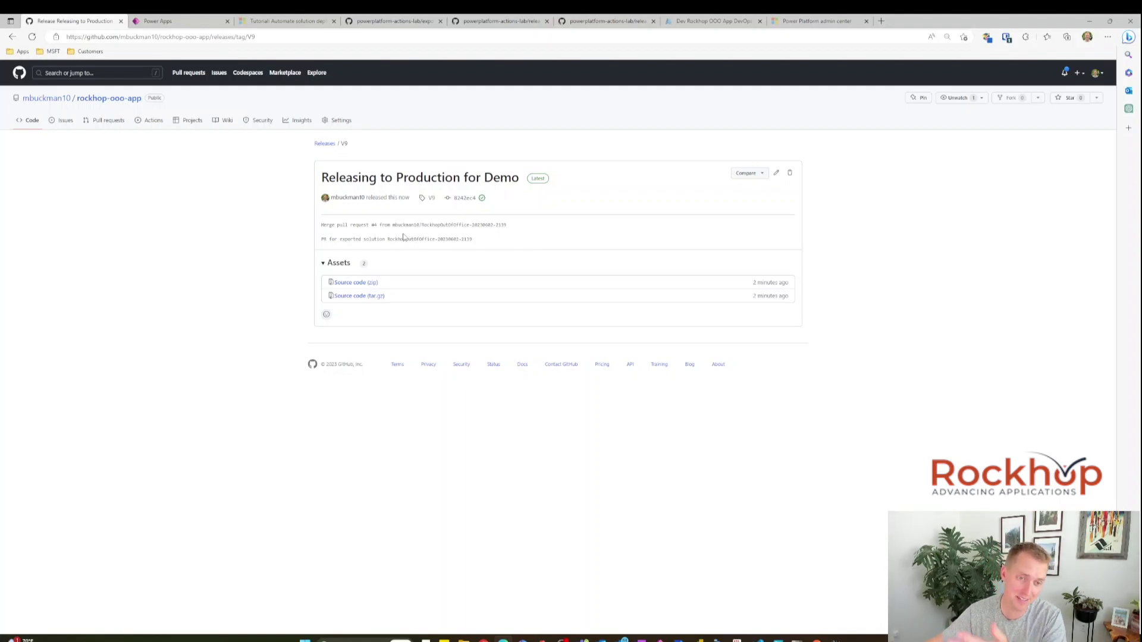
Open the "Releasing to Production for Demo" workflow run and examine the logs of its convert-to-managed and release-to-staging jobs.
left_click(153, 120)
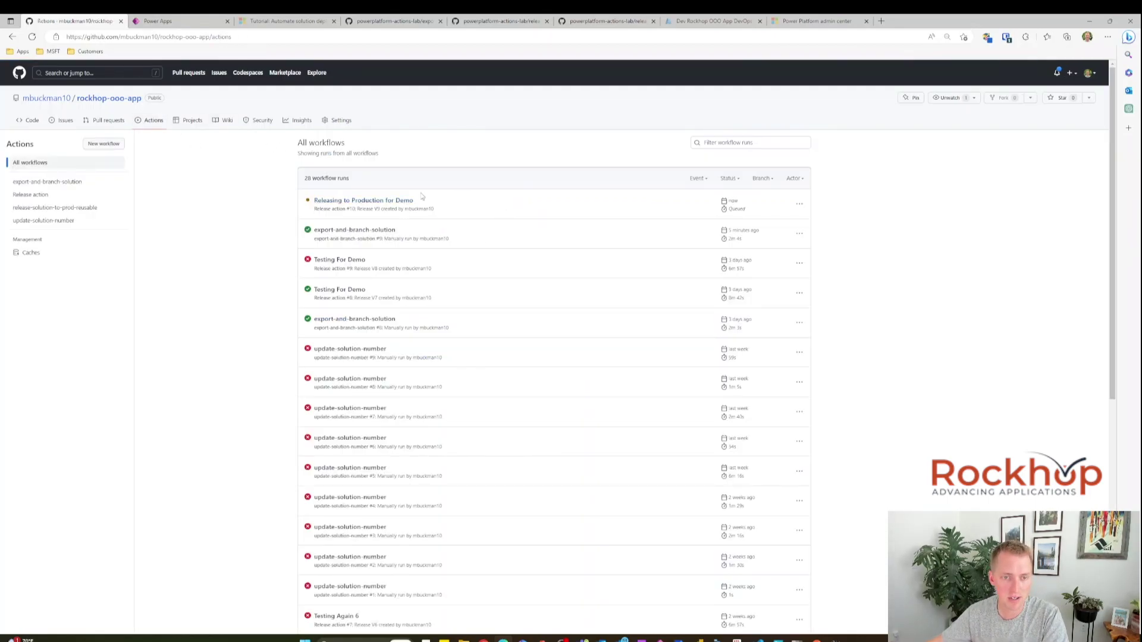
left_click(569, 205)
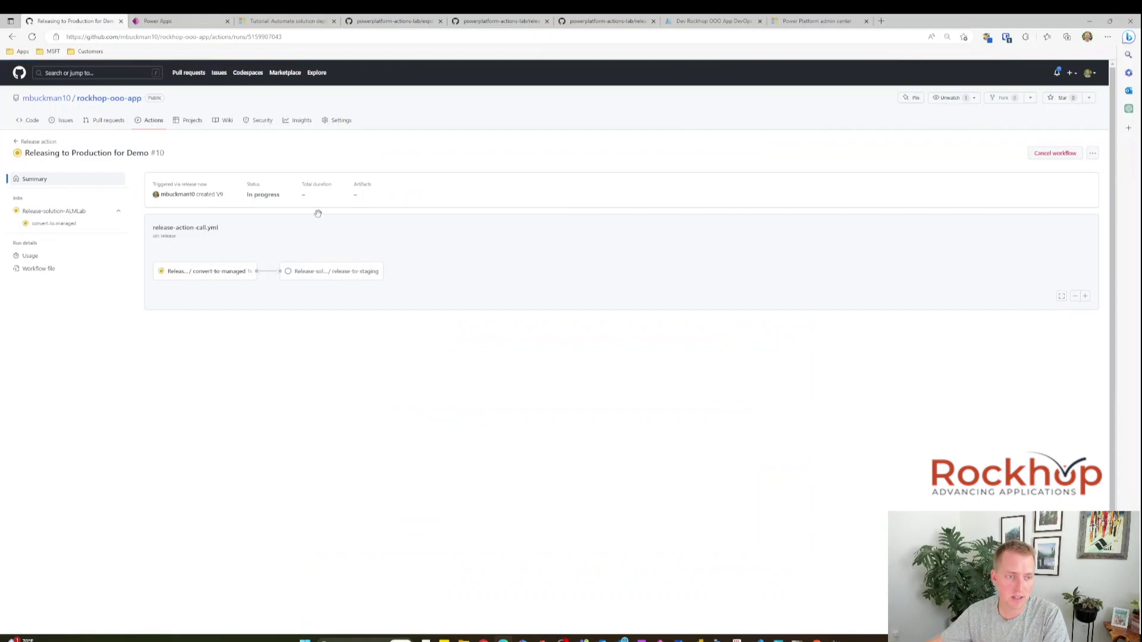
left_click(205, 272)
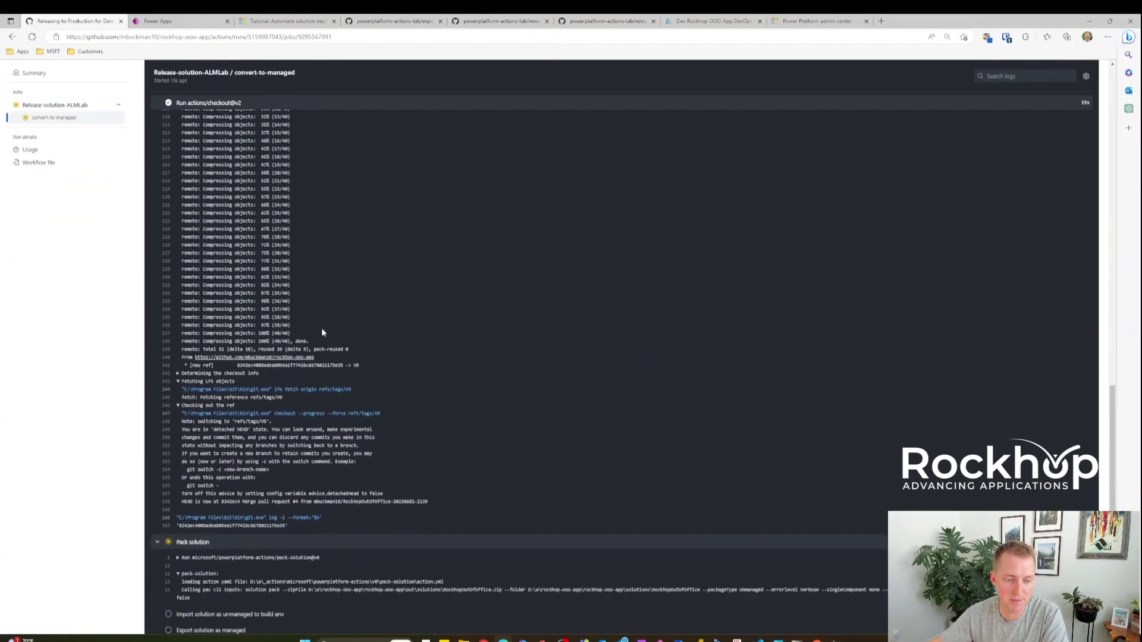
scroll(321, 357, "up", 15)
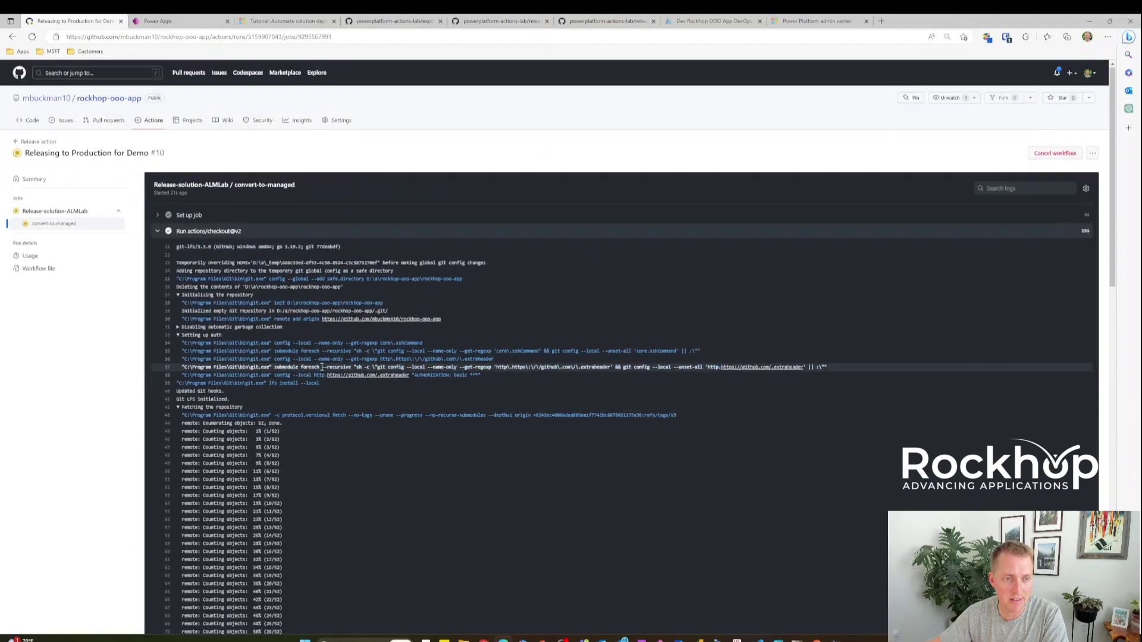
left_click(158, 232)
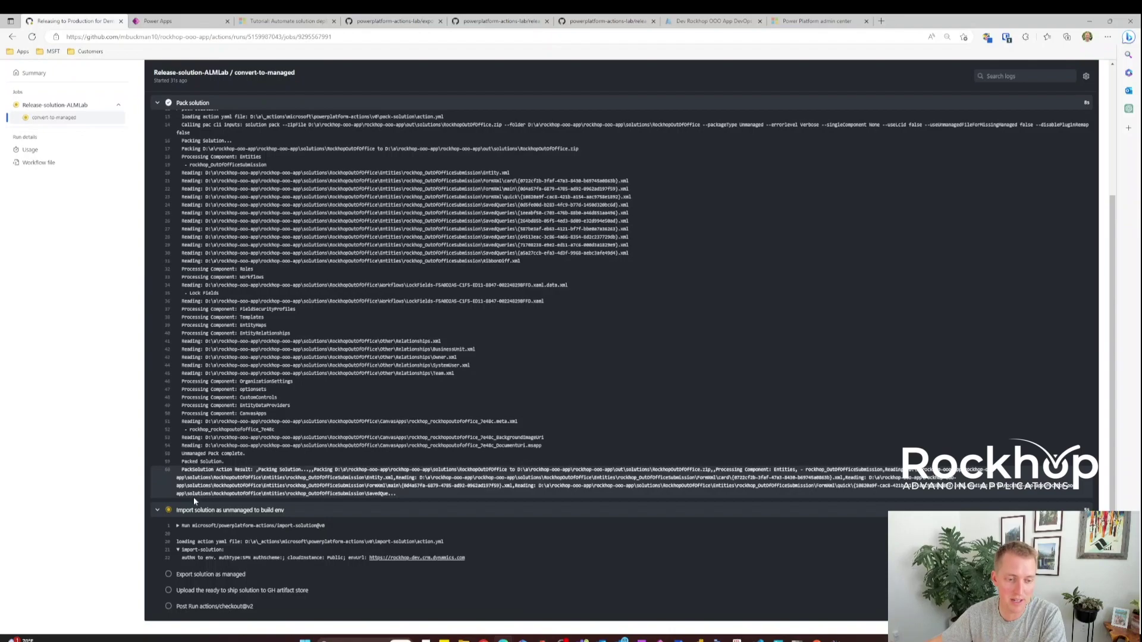
left_click(160, 511)
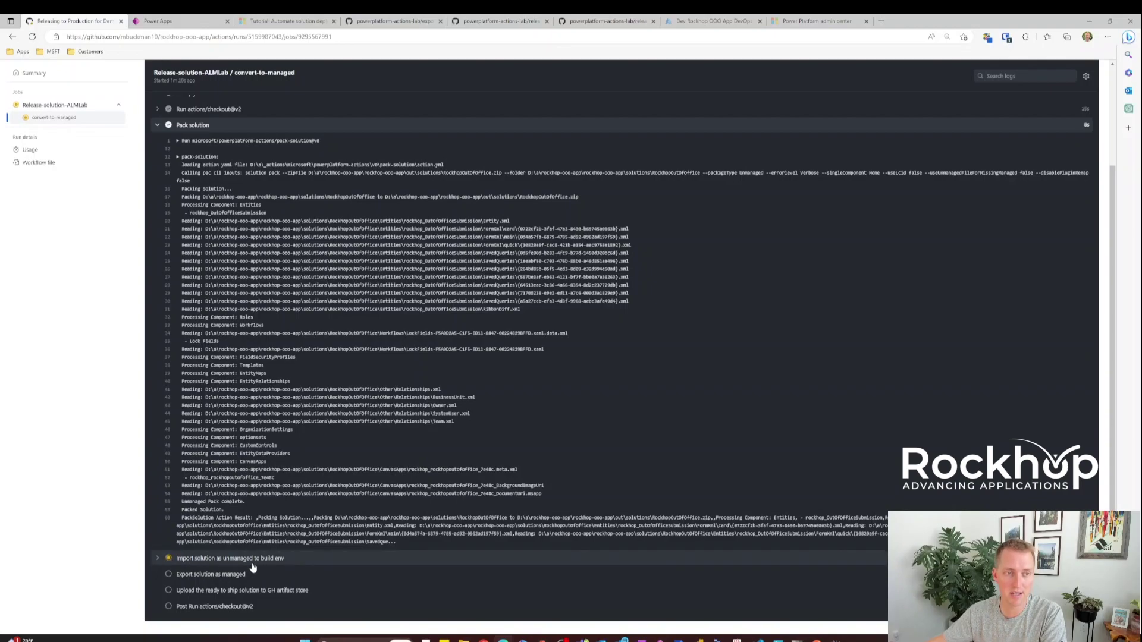
left_click(233, 557)
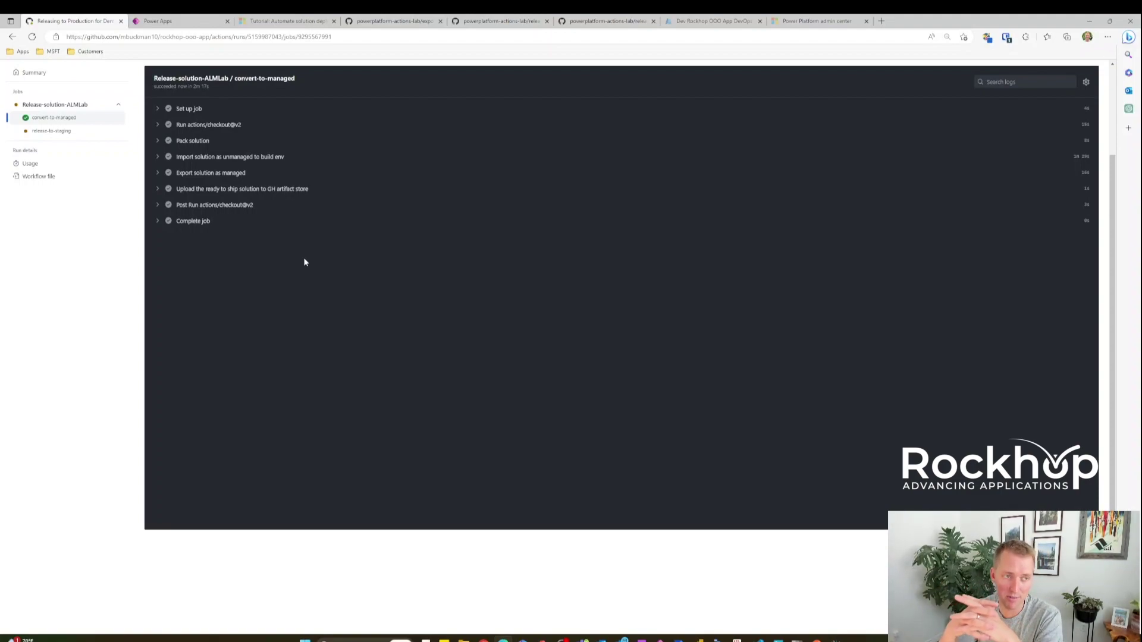
left_click(65, 130)
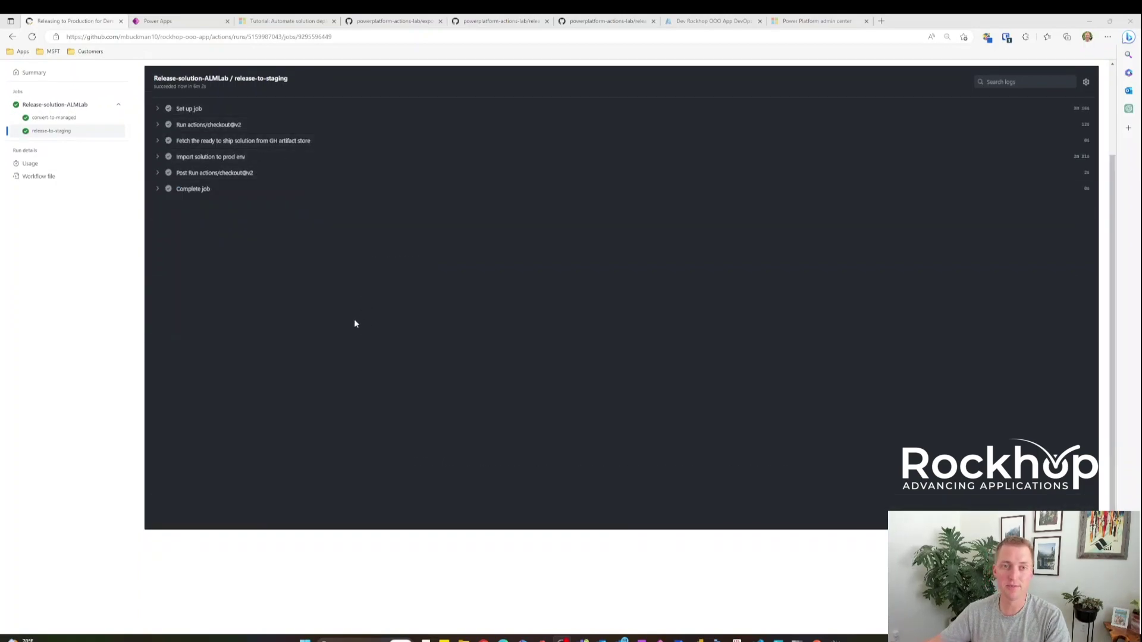
Switch to Power Apps, change the environment to Rockhop Prod and open the Rockhop Out Of Office solution.
left_click(158, 21)
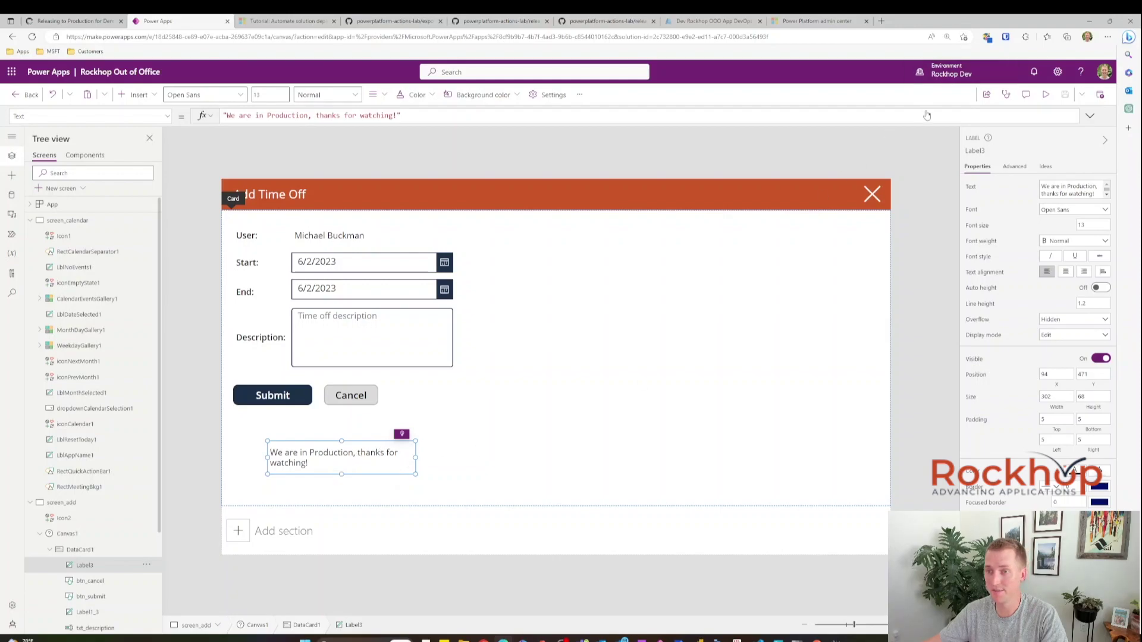
left_click(951, 70)
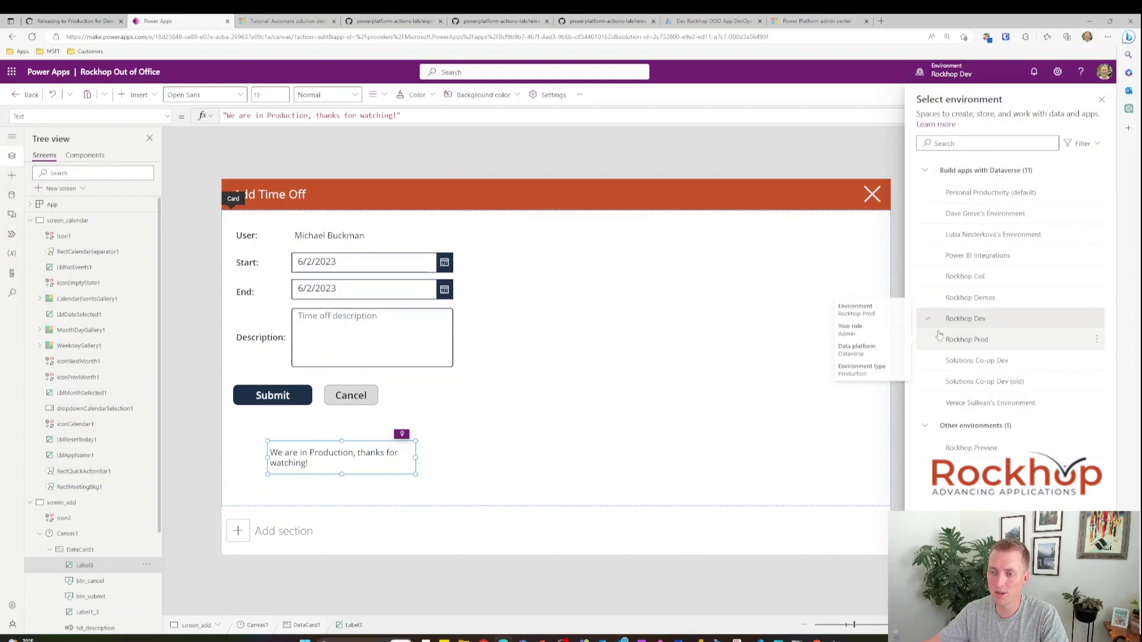
left_click(966, 339)
left_click(35, 199)
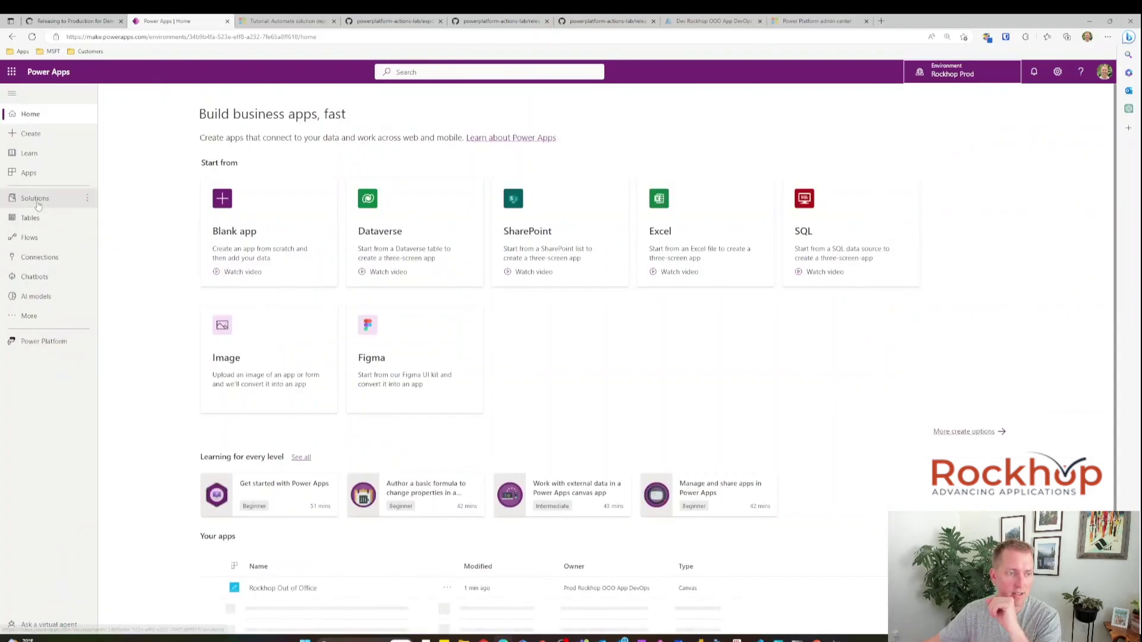
left_click(210, 198)
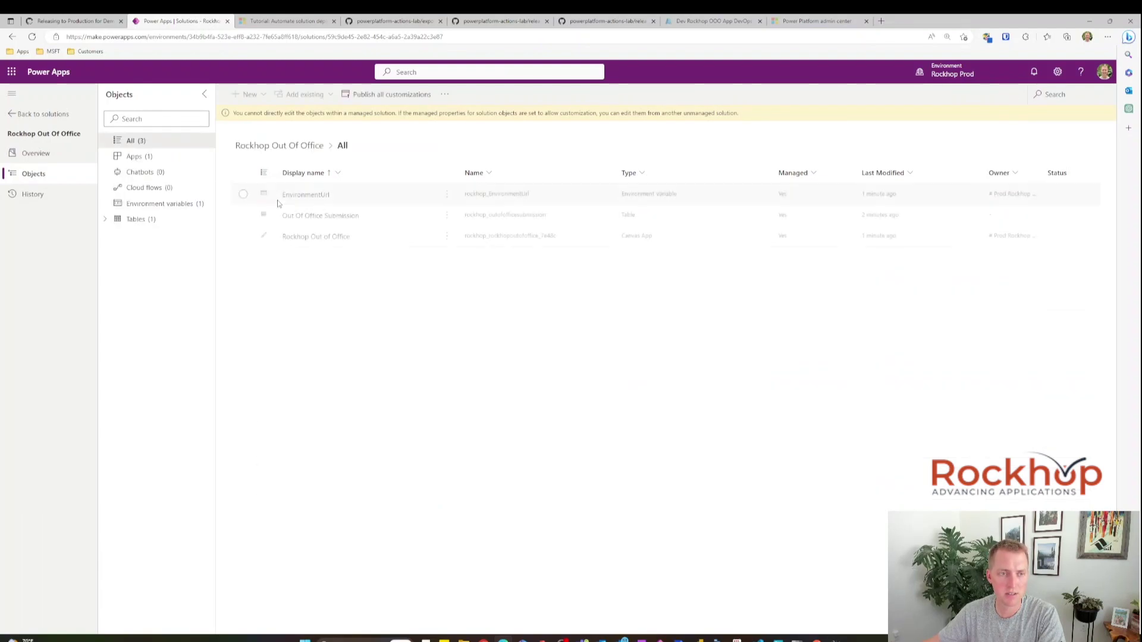
Play the solution's Rockhop Out of Office canvas app and open its Add Time Off screen to check the deployed label.
left_click(141, 158)
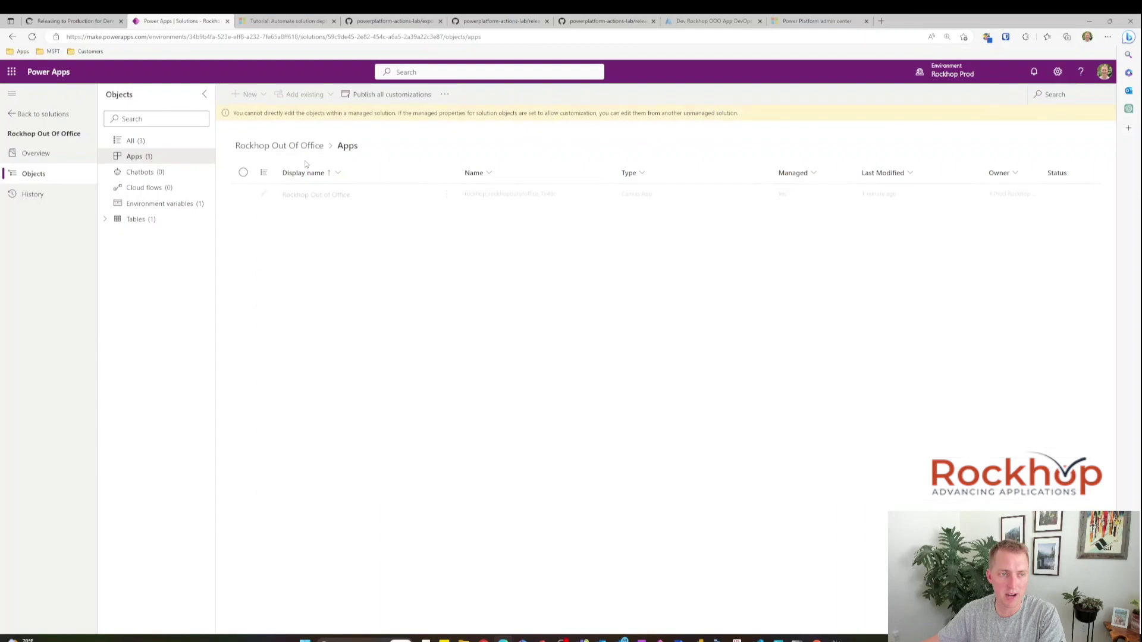
left_click(447, 193)
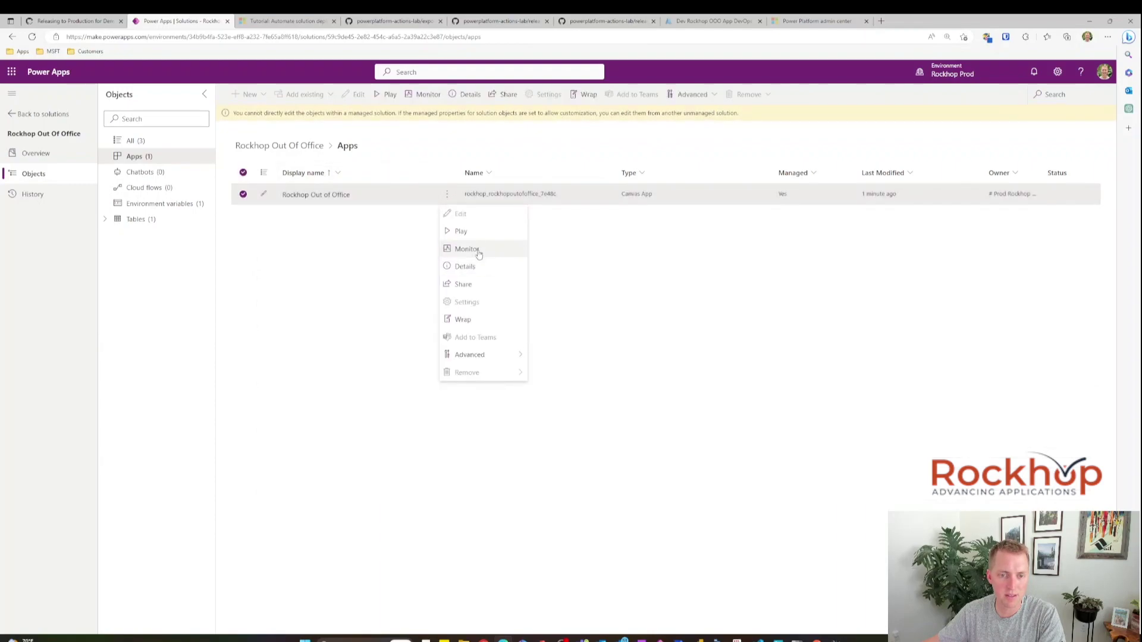
left_click(473, 233)
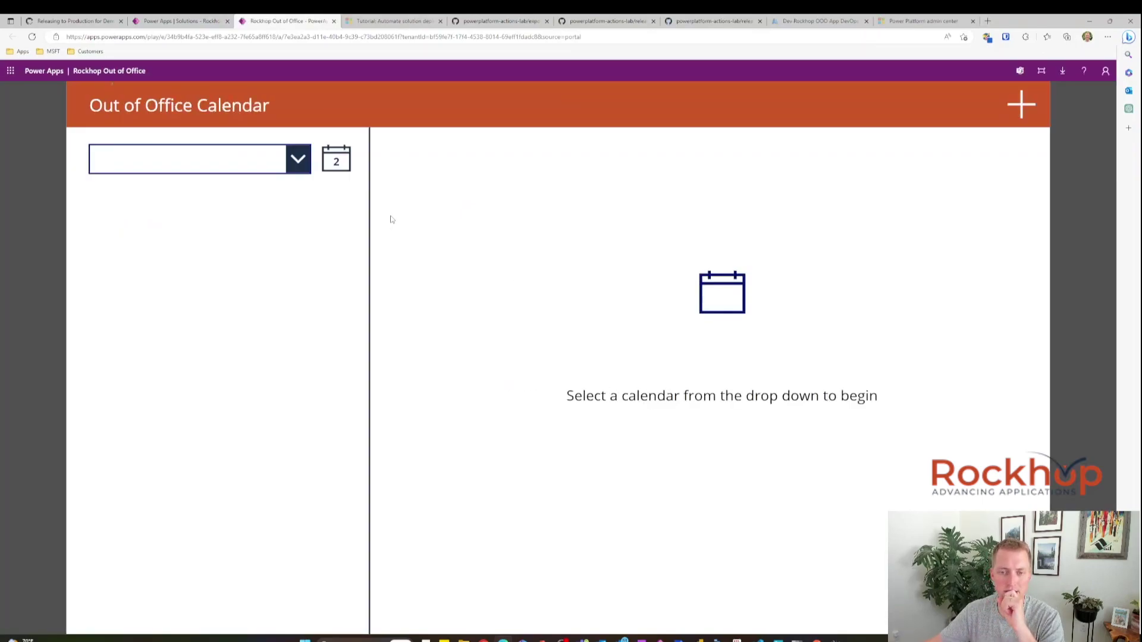
left_click(1019, 106)
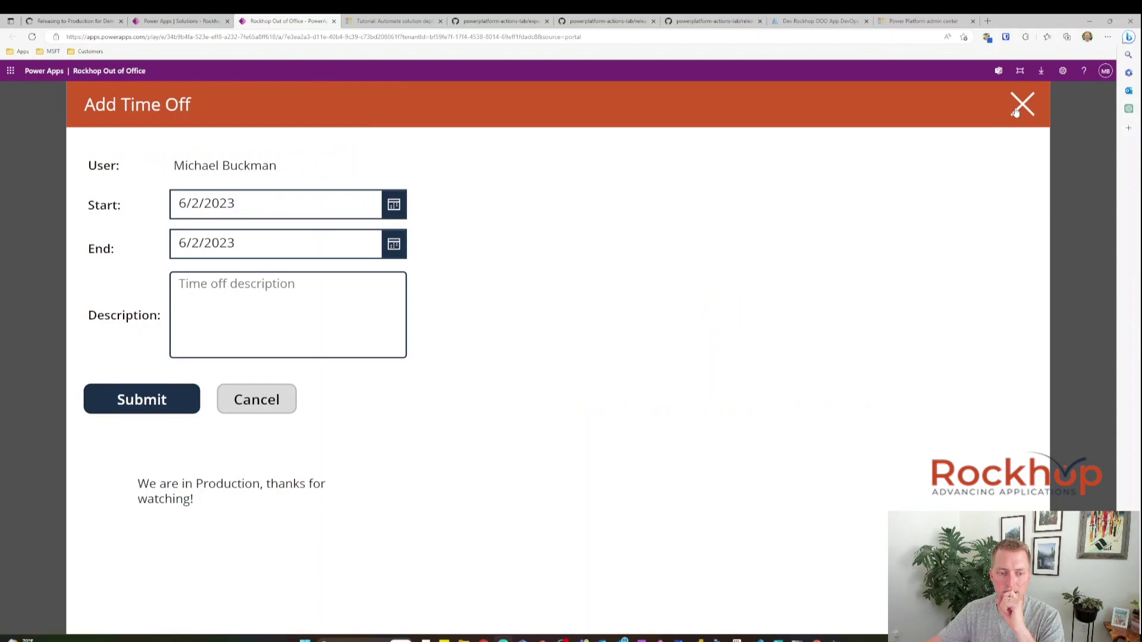